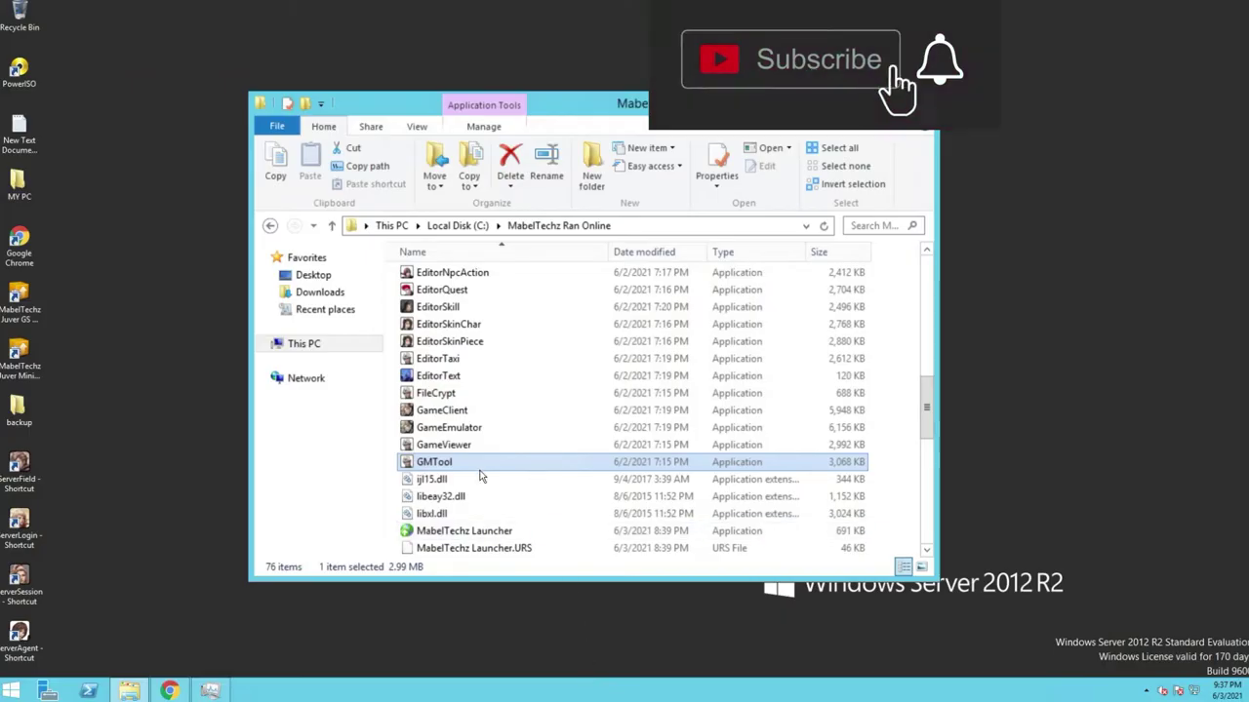
Step: Launch GMTool from the MabelTechz Ran Online folder and move its configuration window clear of the file list
drag(552, 103, 655, 71)
double_click(546, 435)
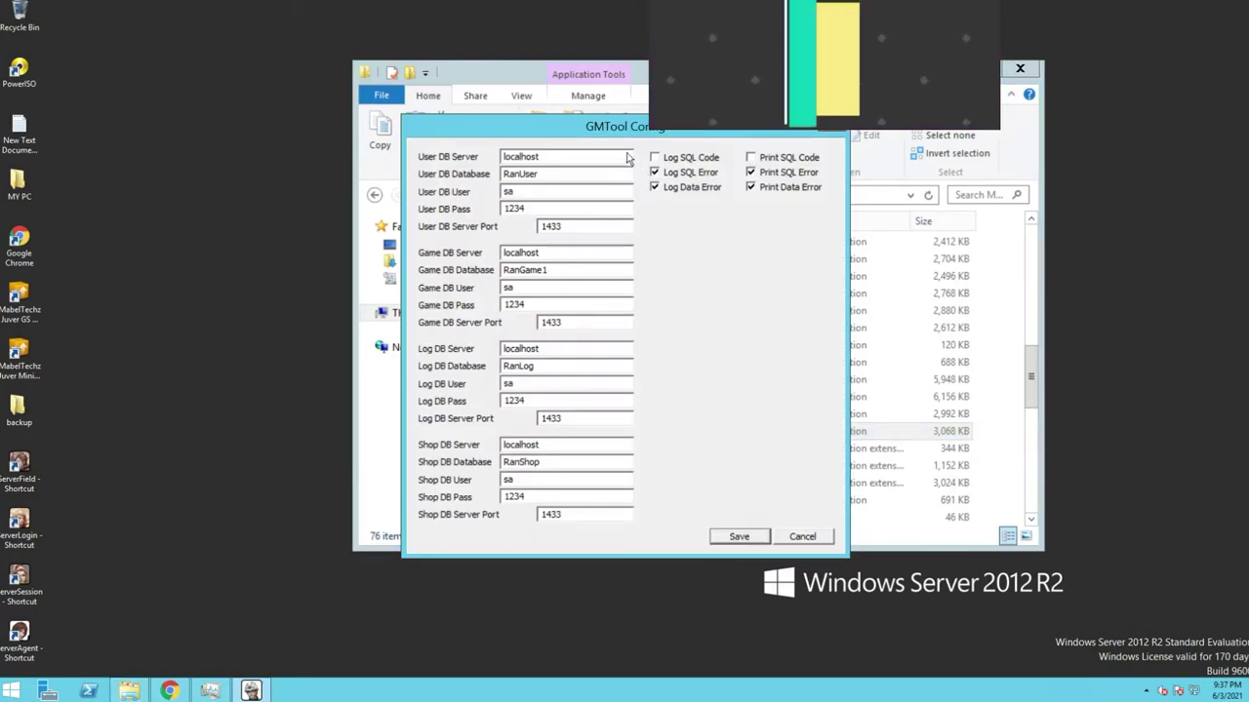
drag(660, 137, 817, 104)
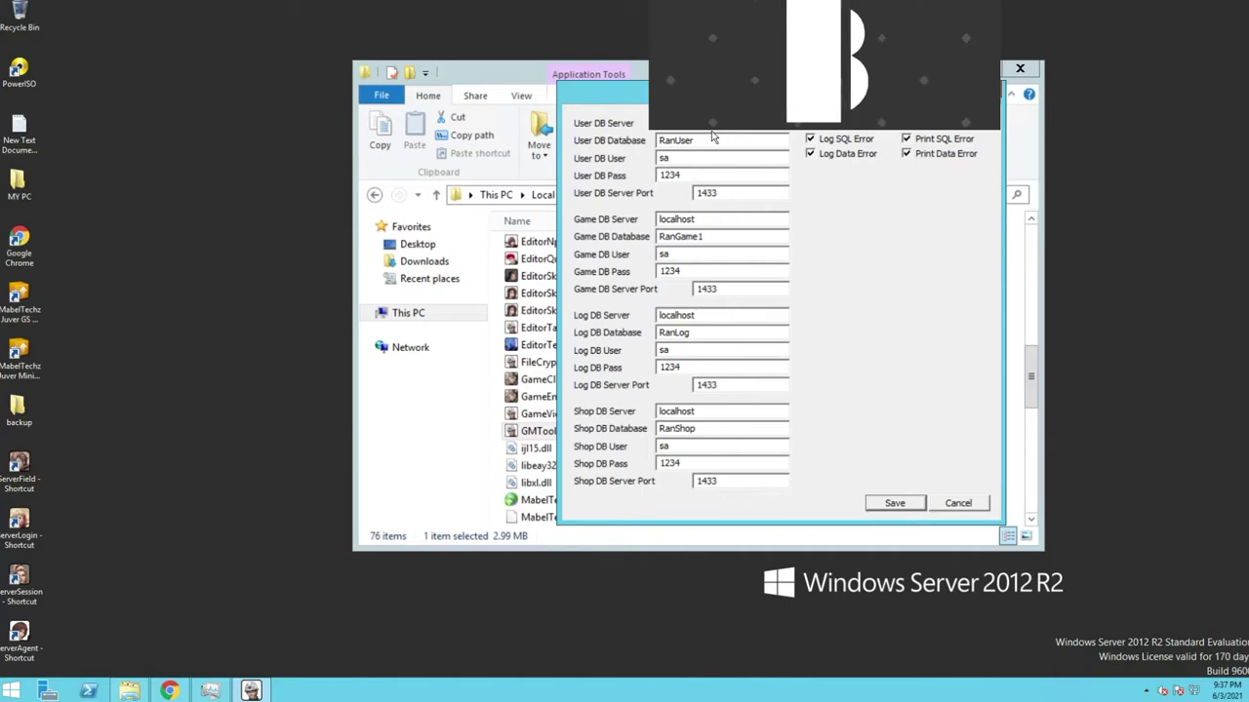
Step: Open SQL Server 2014 Management Studio, copy the server name from the connection dialog, and close it without connecting
key(super)
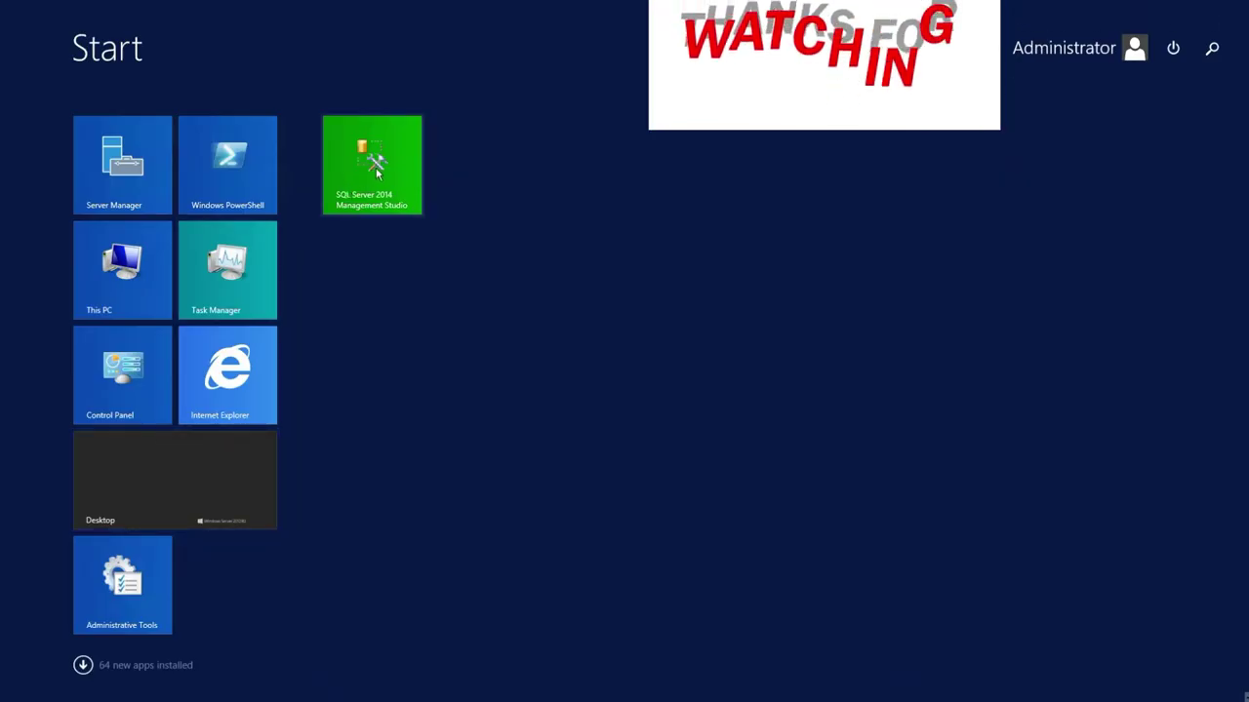
key(super)
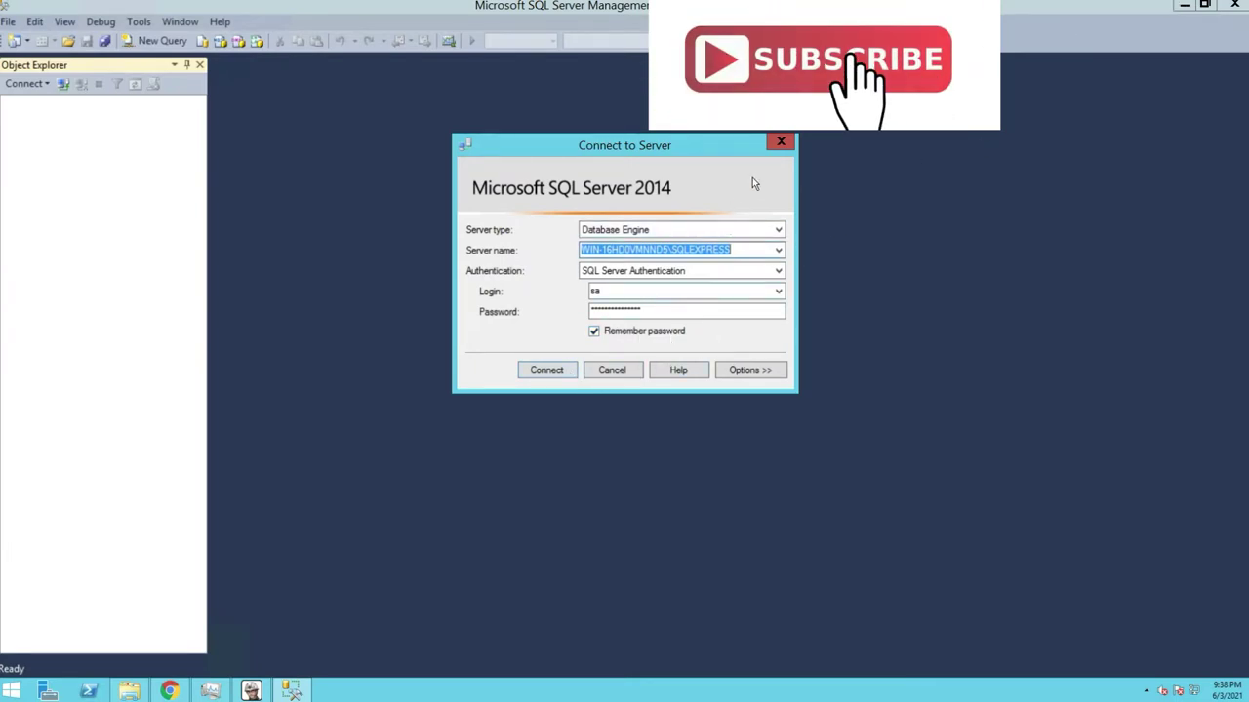
right_click(688, 251)
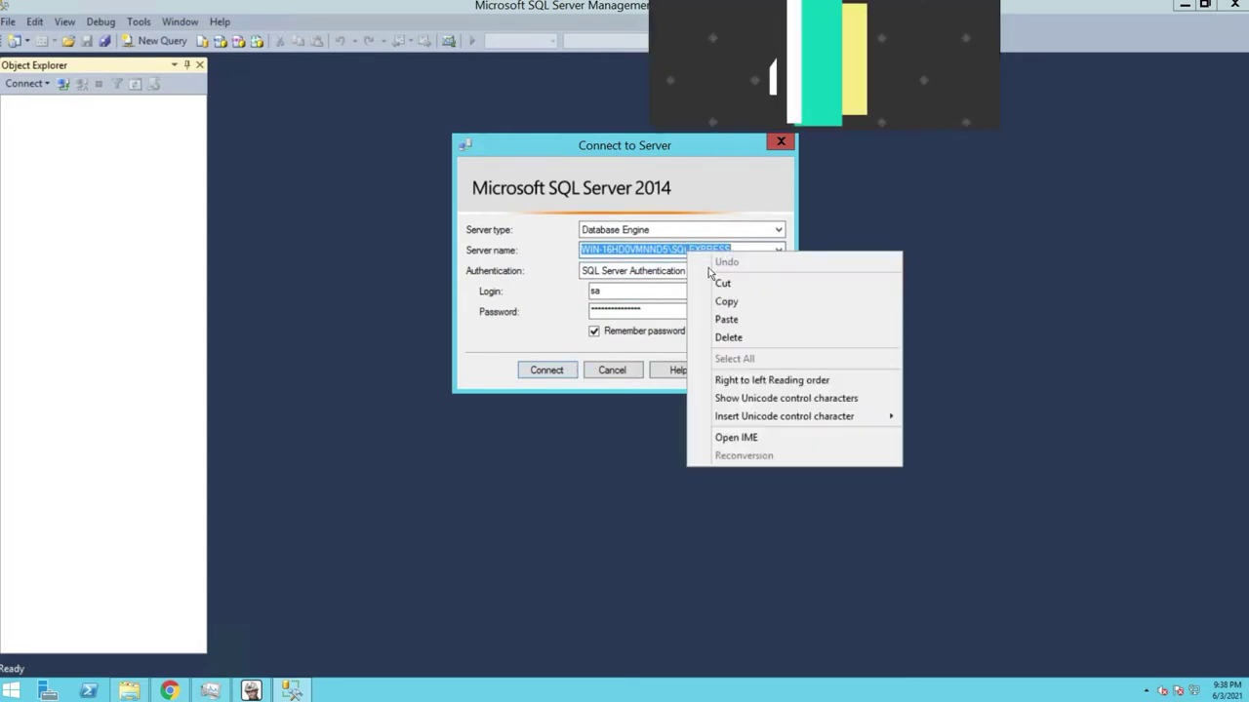
click(726, 303)
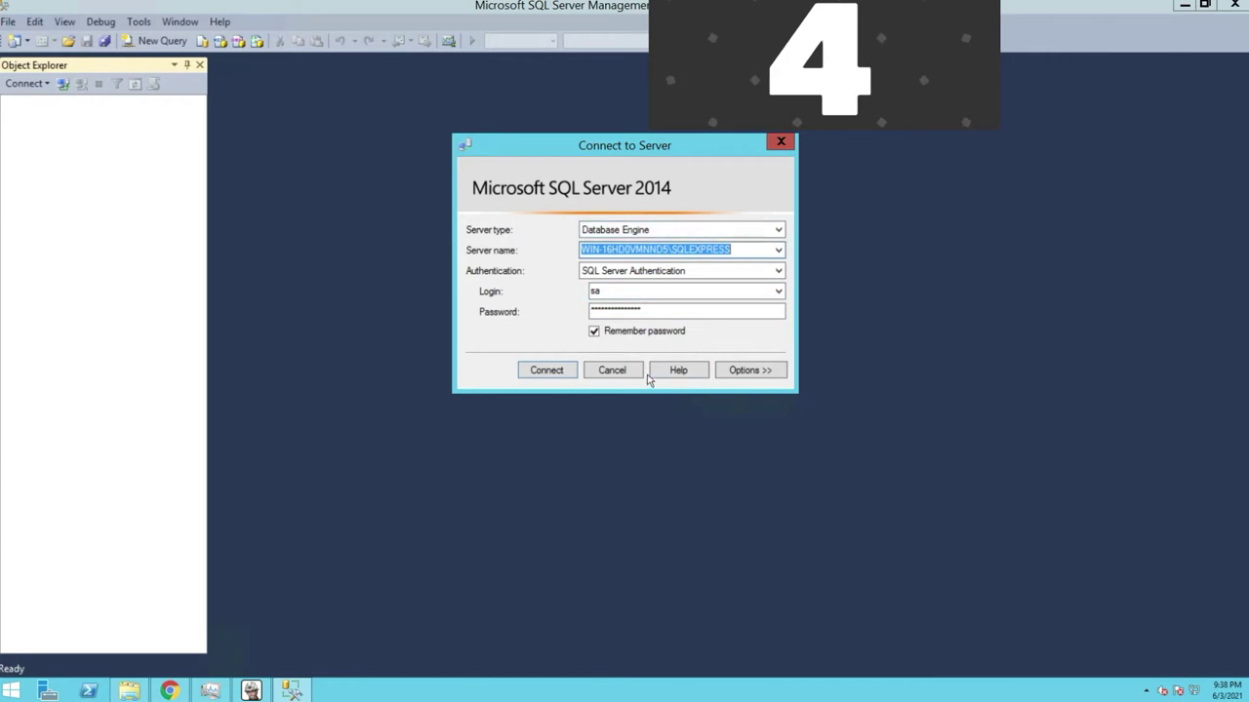
key(Escape)
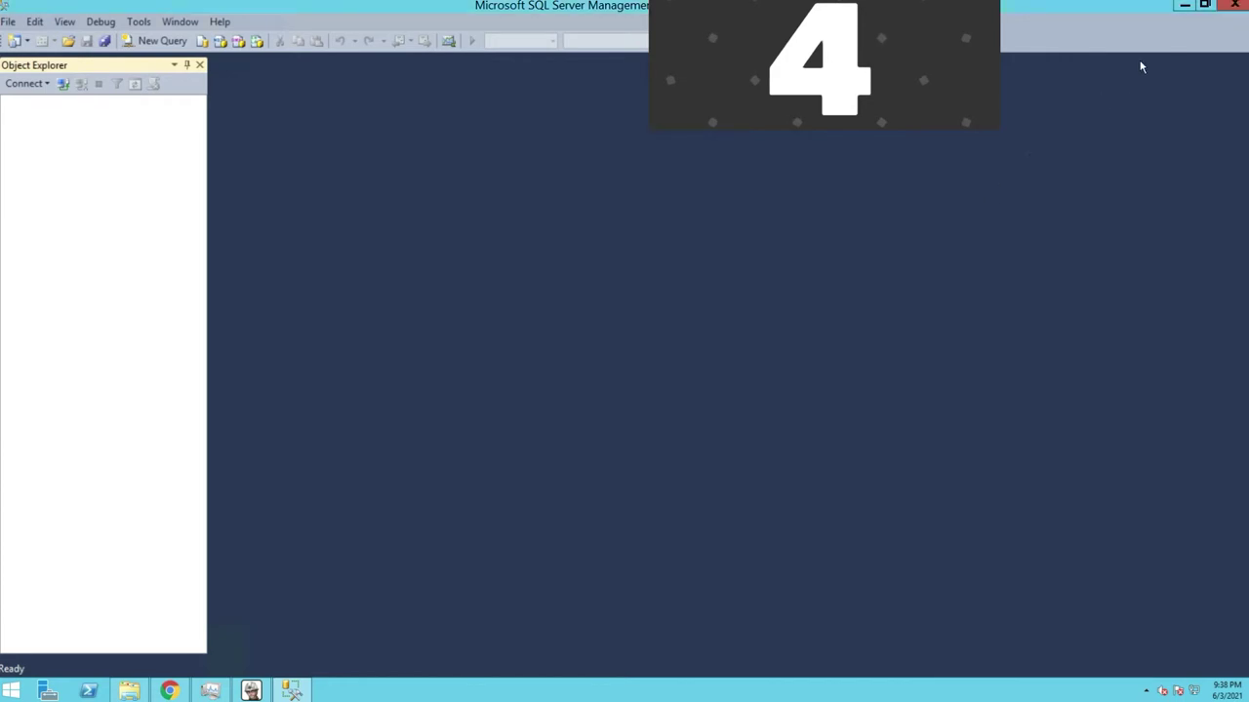
click(1233, 8)
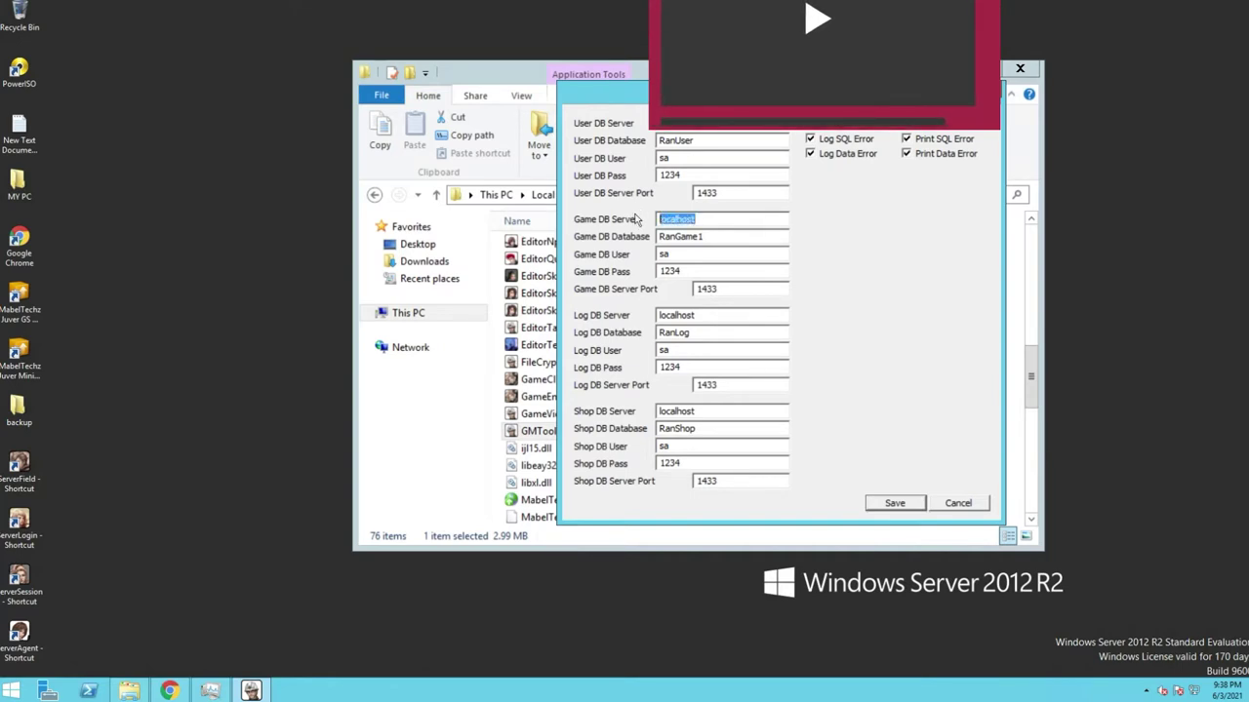
Step: Set the User, Game, Log and Shop DB servers to the copied name WIN-16HD0VMNND5\SQLEXPRESS in the GMTool configuration
key(ctrl+v)
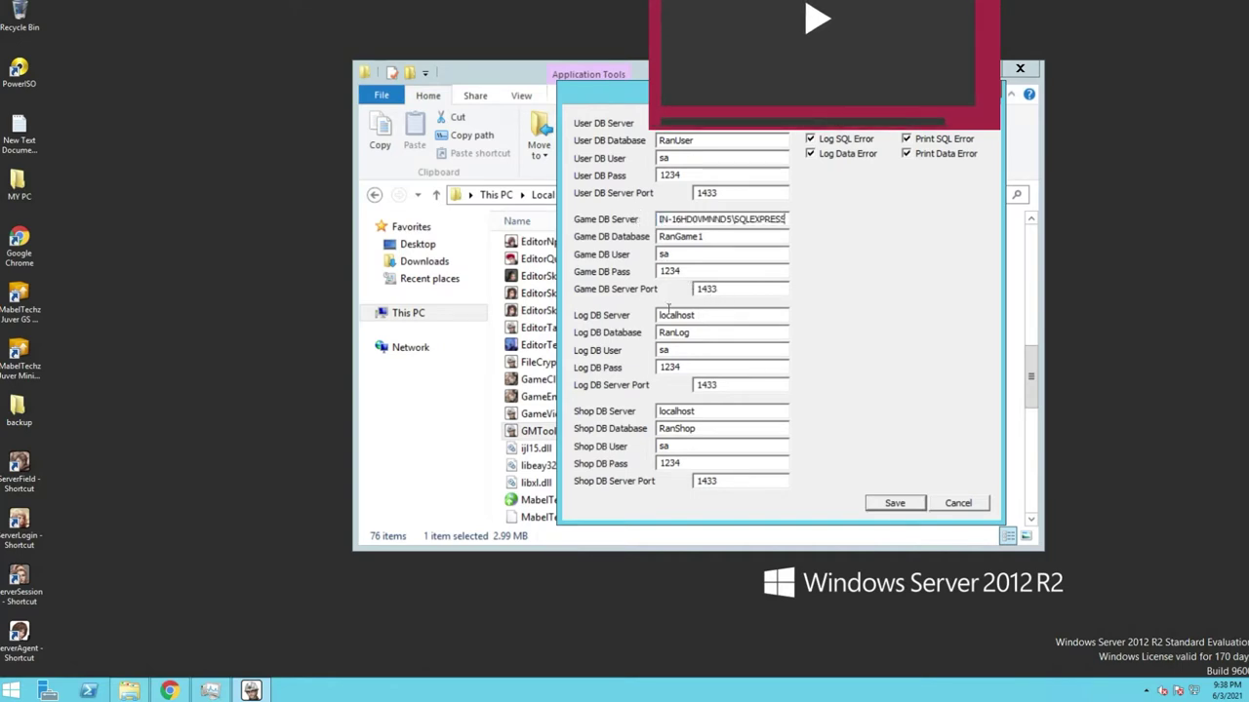
key(ctrl+v)
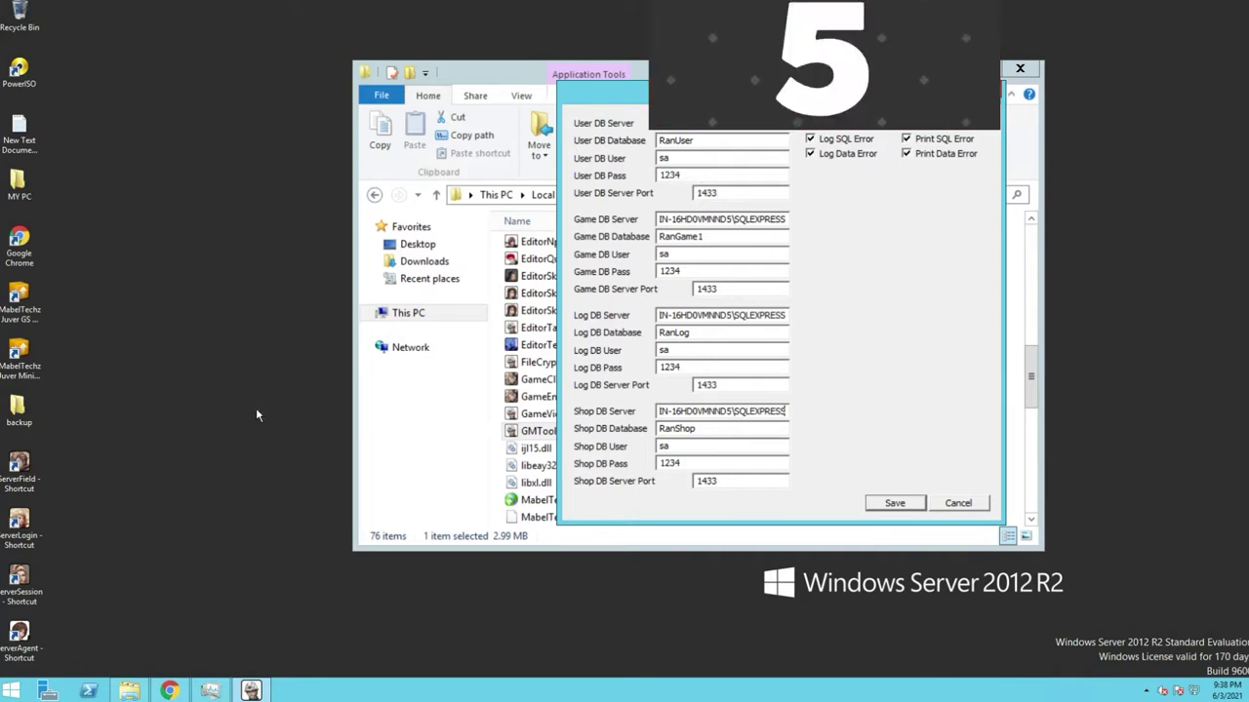
Step: Copy the database password from the text document on the desktop and paste it as the User DB Pass in GMTool
double_click(18, 143)
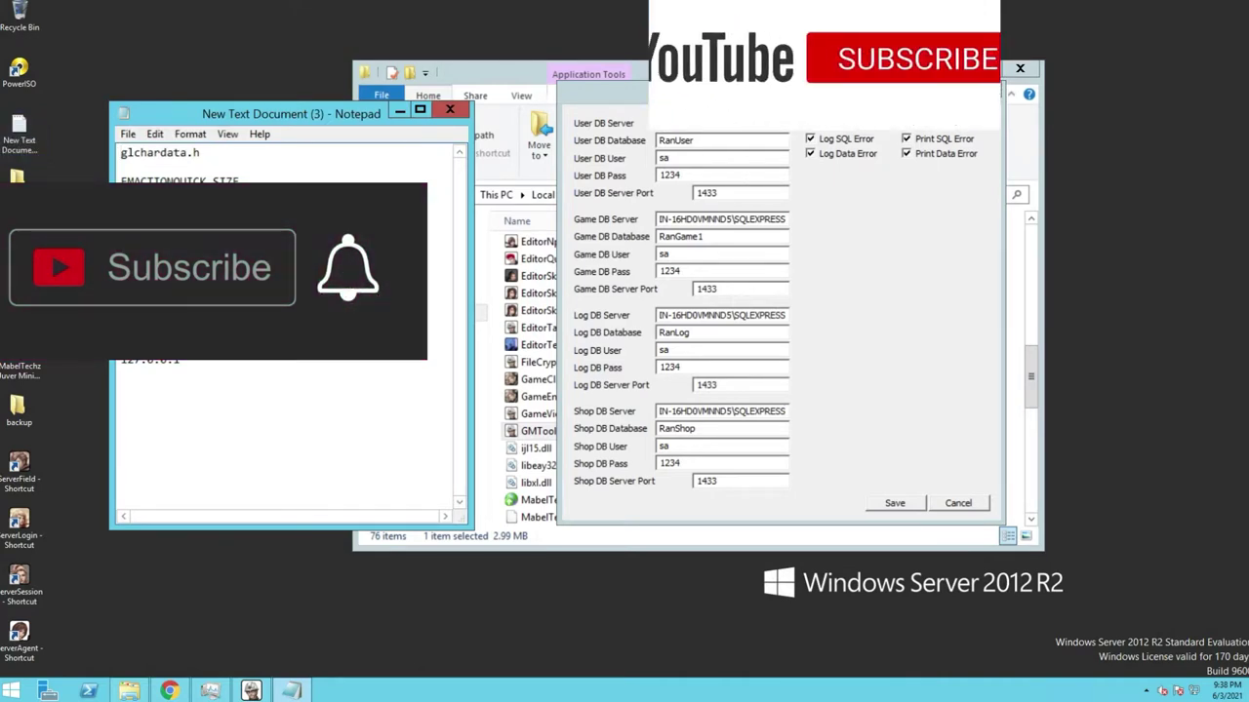
right_click(139, 301)
click(195, 368)
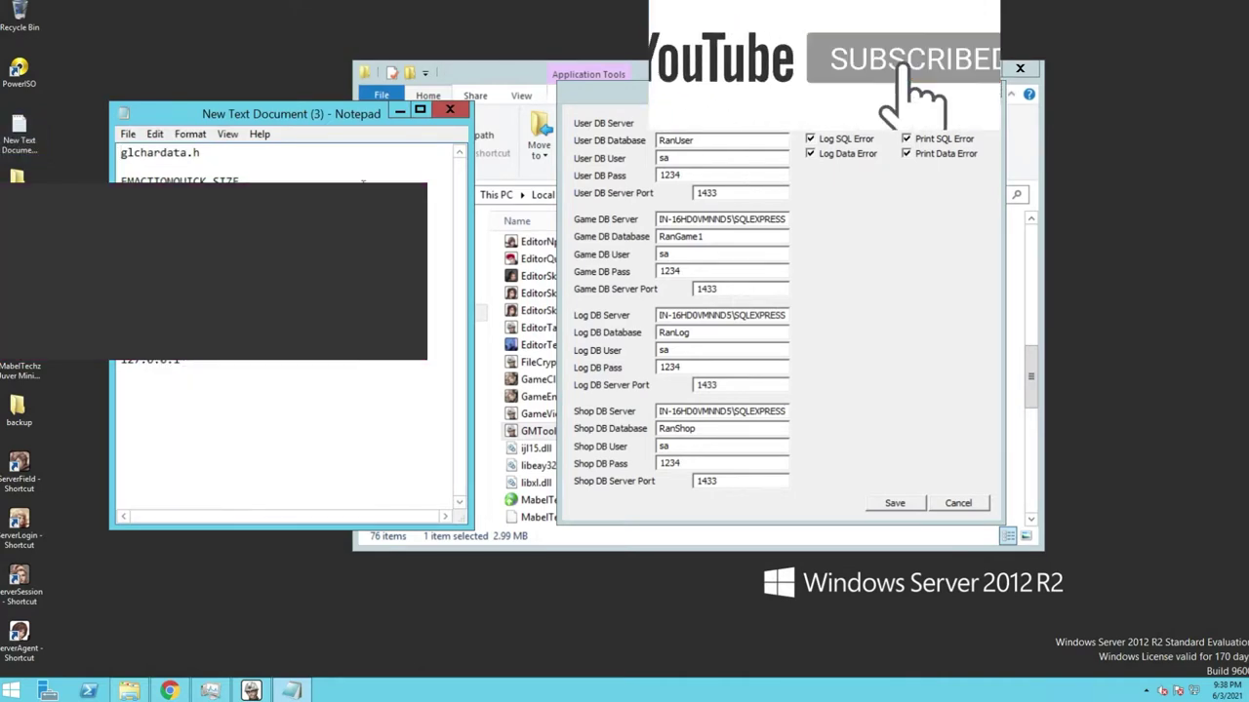
click(399, 112)
double_click(666, 177)
right_click(669, 177)
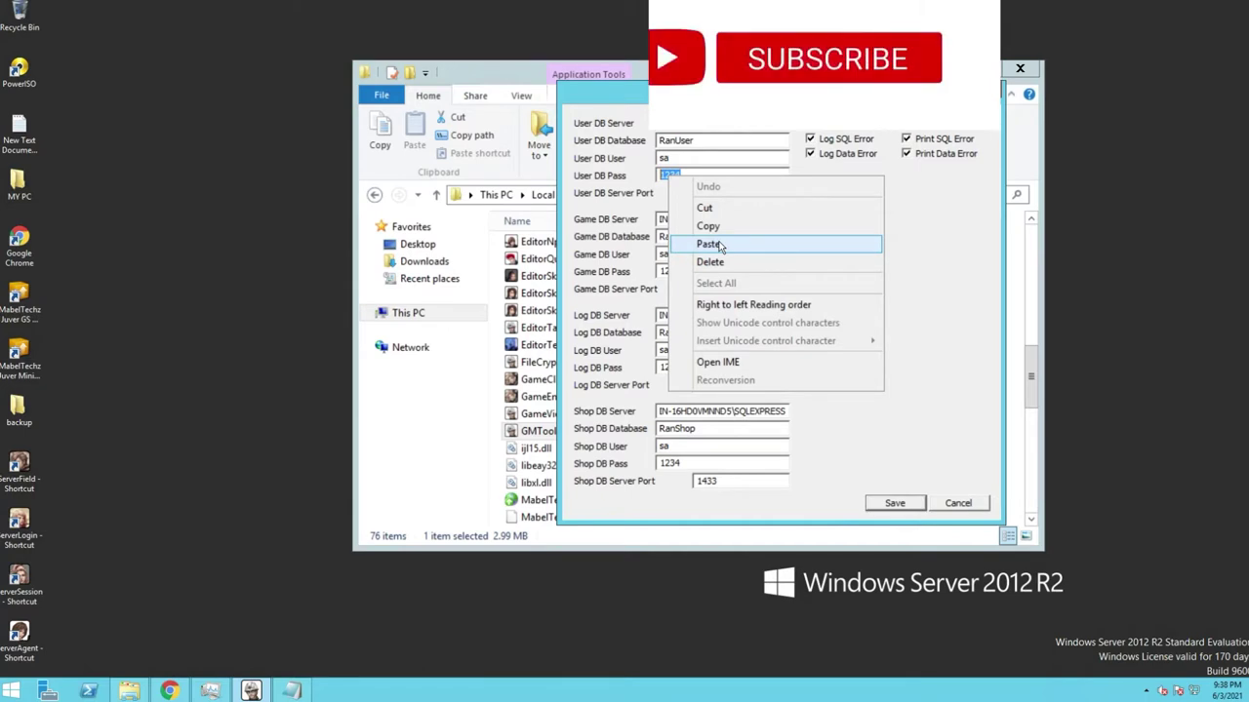
click(710, 245)
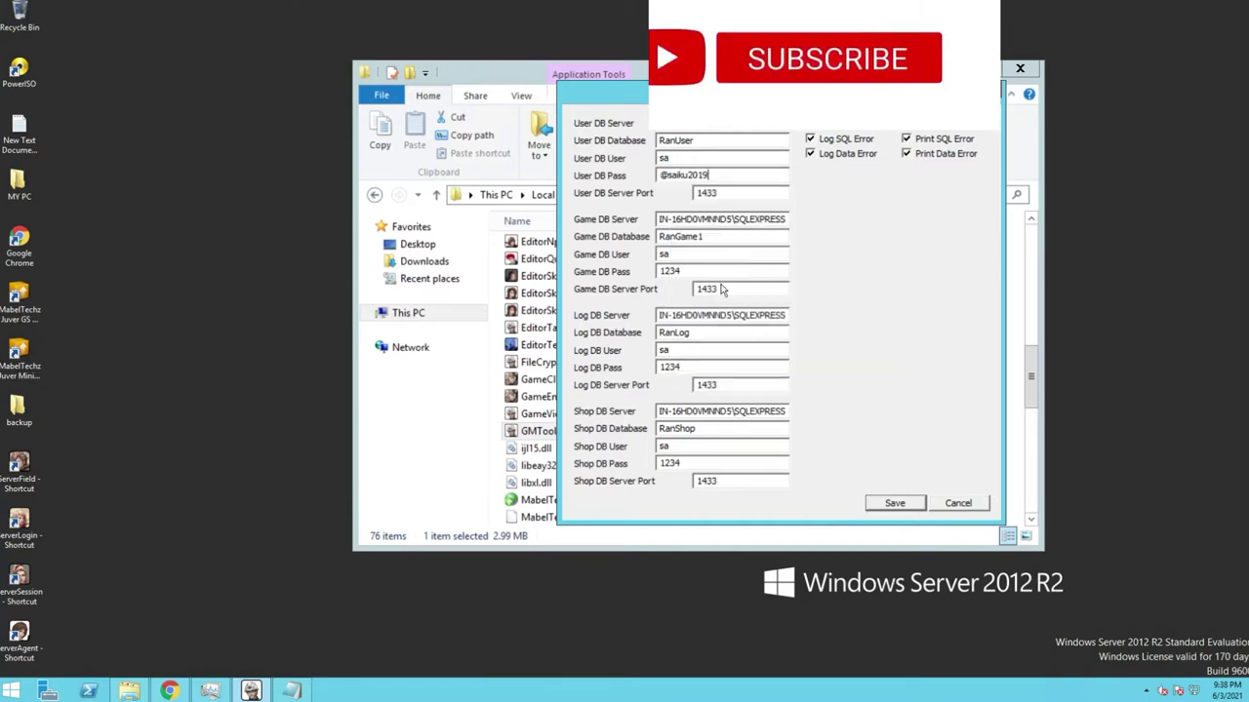
Step: Replace the Game, Log and Shop DB Pass values with the copied database password and save the configuration
double_click(673, 272)
right_click(673, 274)
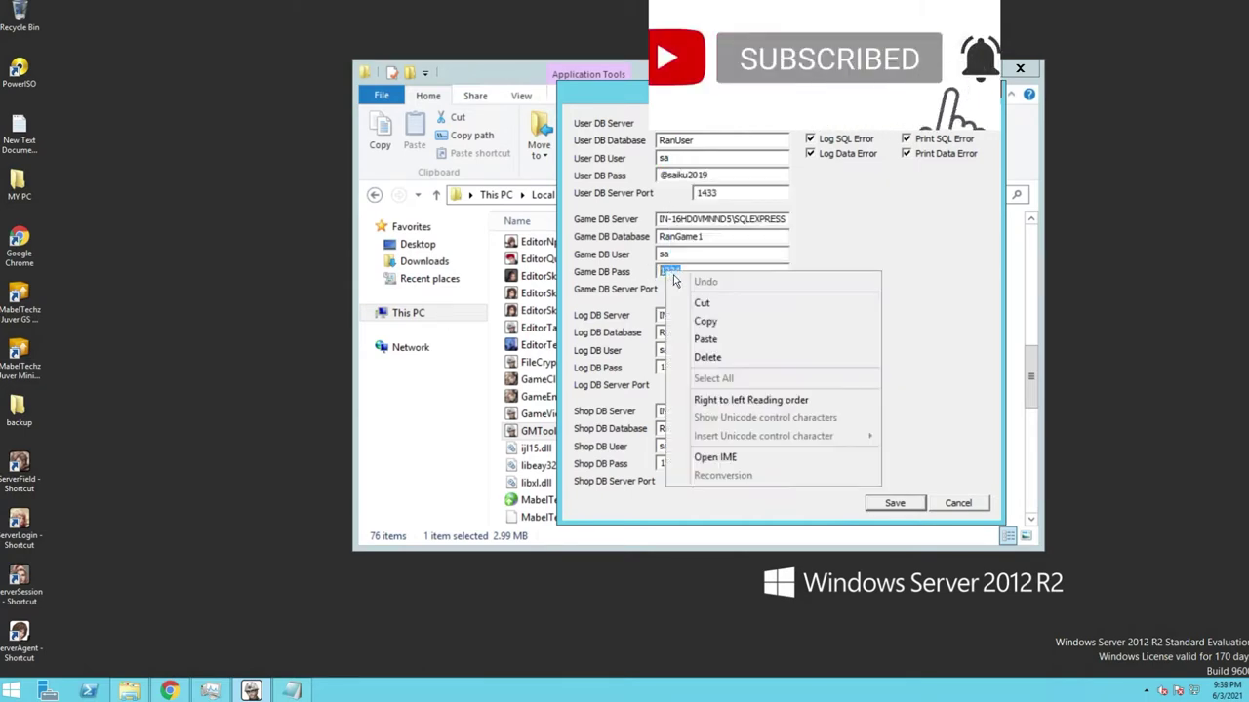
click(699, 339)
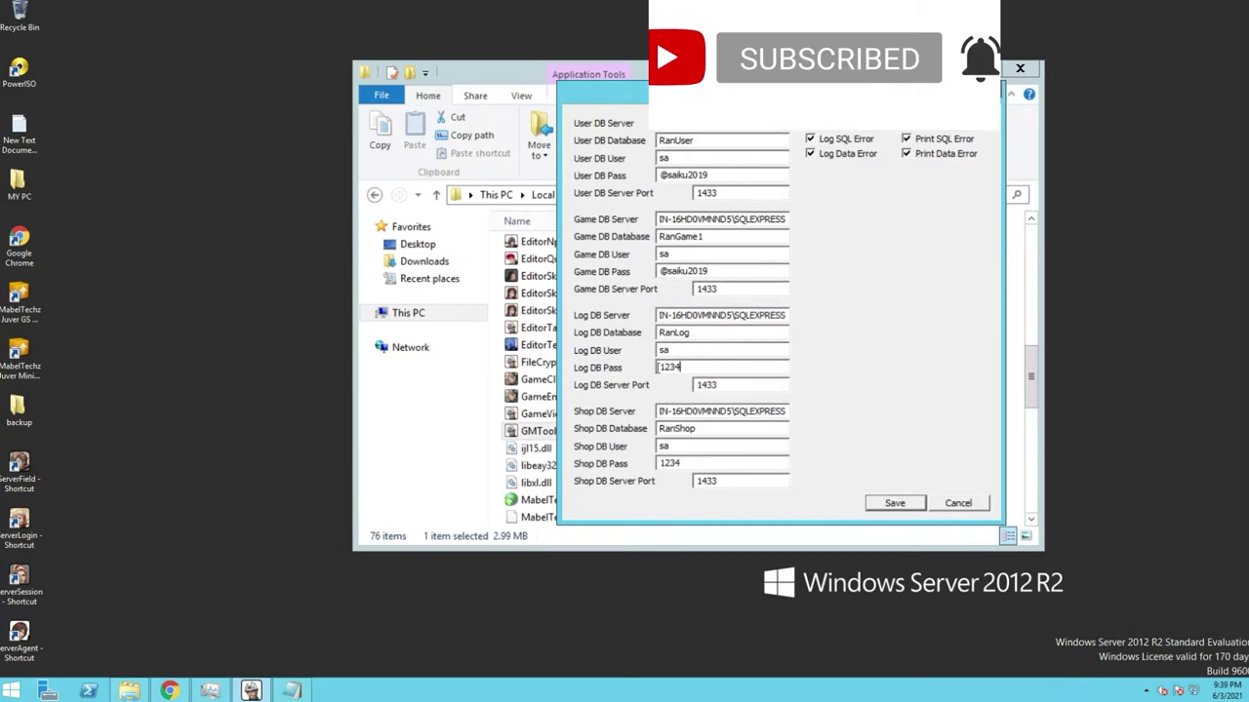
double_click(657, 367)
right_click(671, 371)
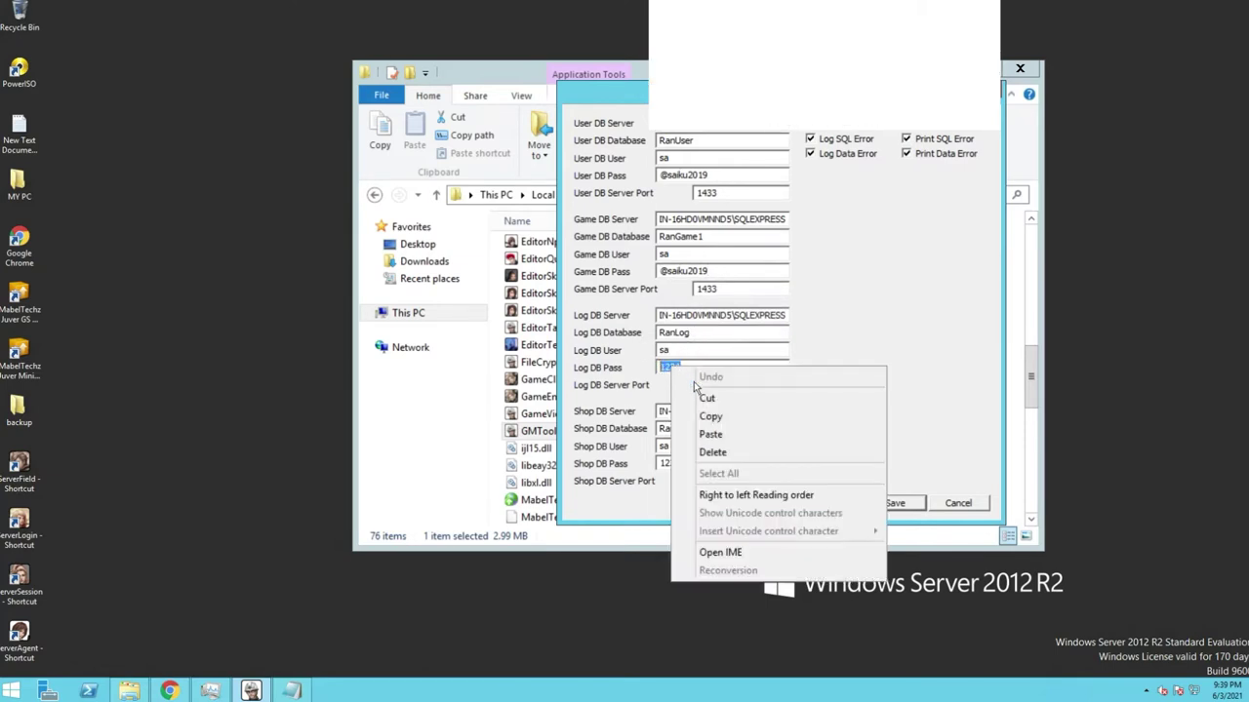
click(713, 436)
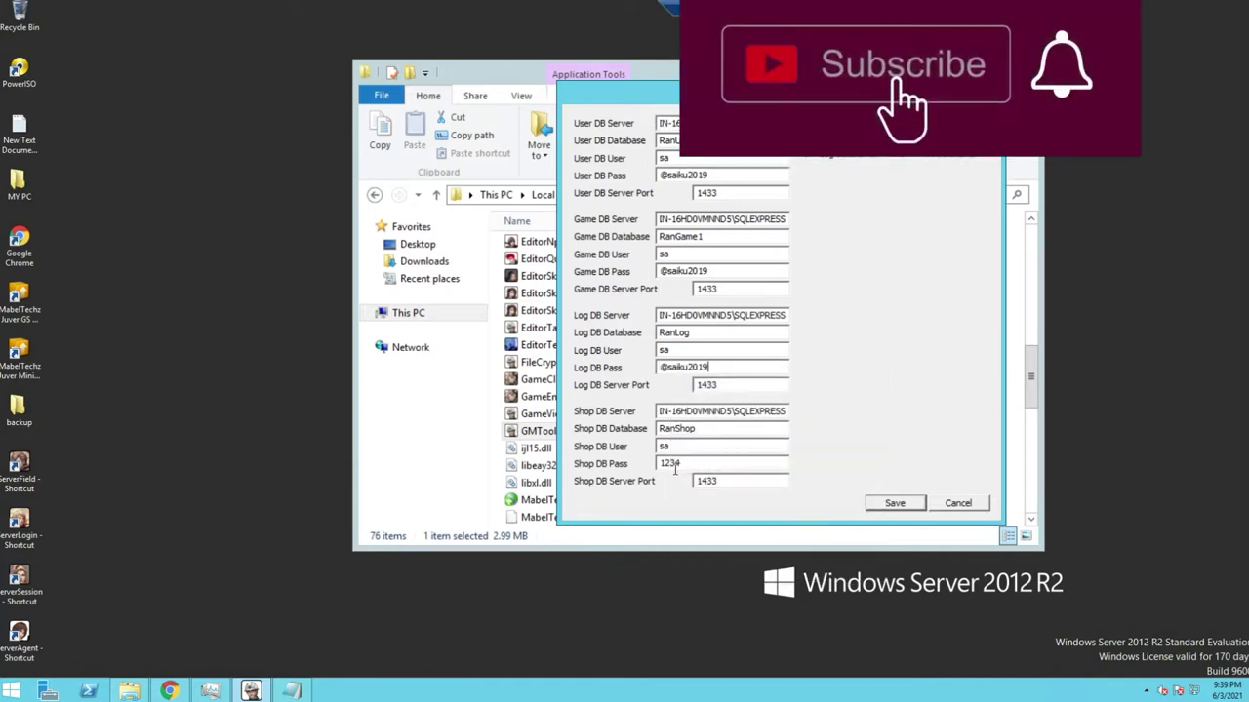
double_click(669, 465)
right_click(669, 468)
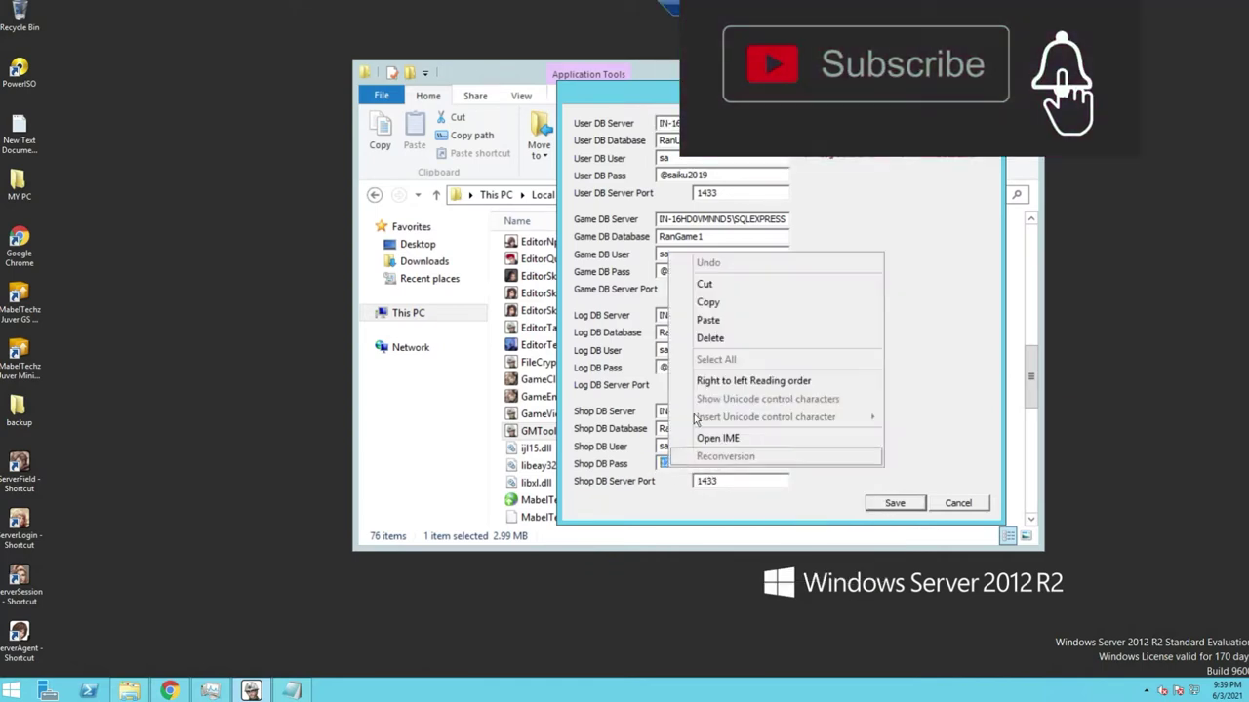
click(707, 321)
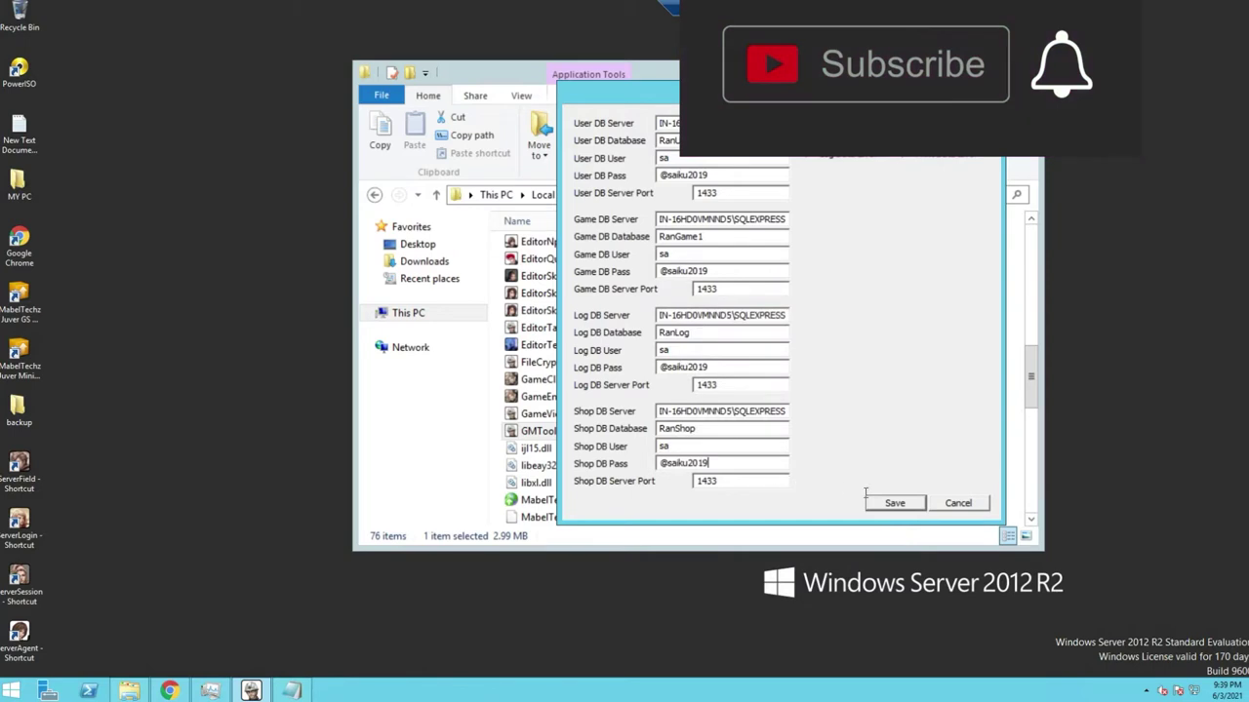
click(902, 506)
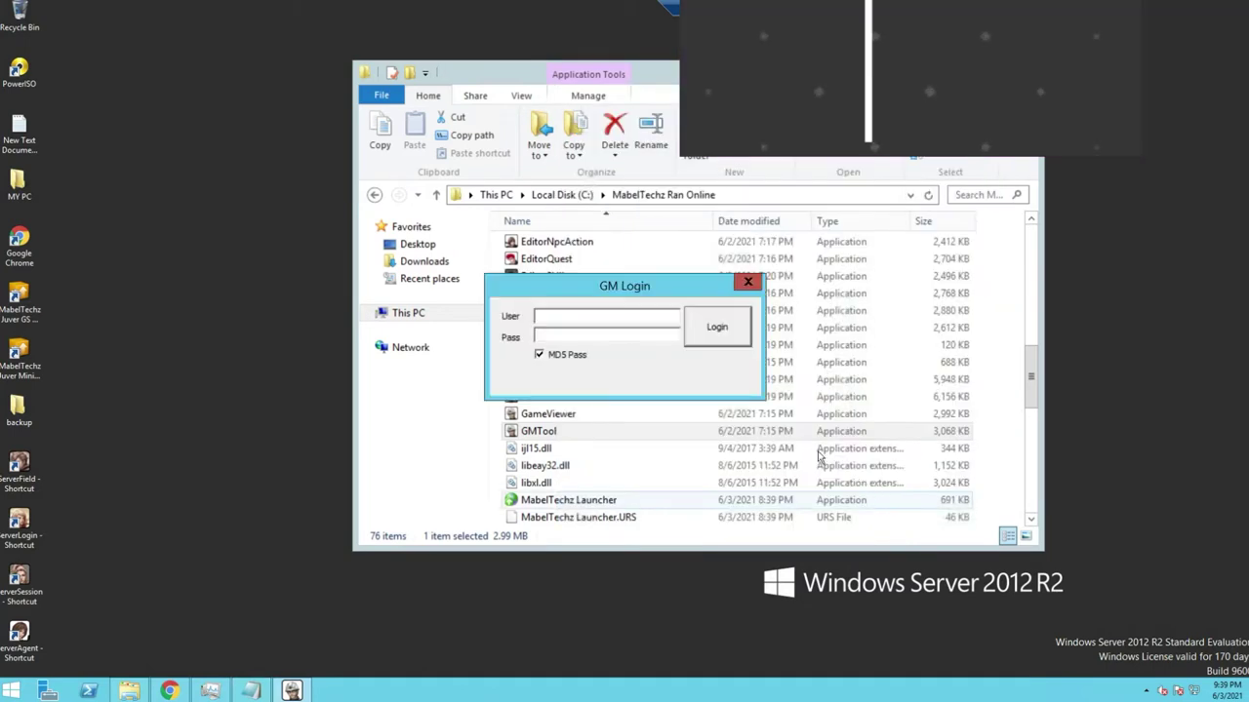
Step: Move the GM Login window up, switch to SQL Server 2014 Management Studio, and connect to the server with the remembered credentials
drag(624, 291, 618, 123)
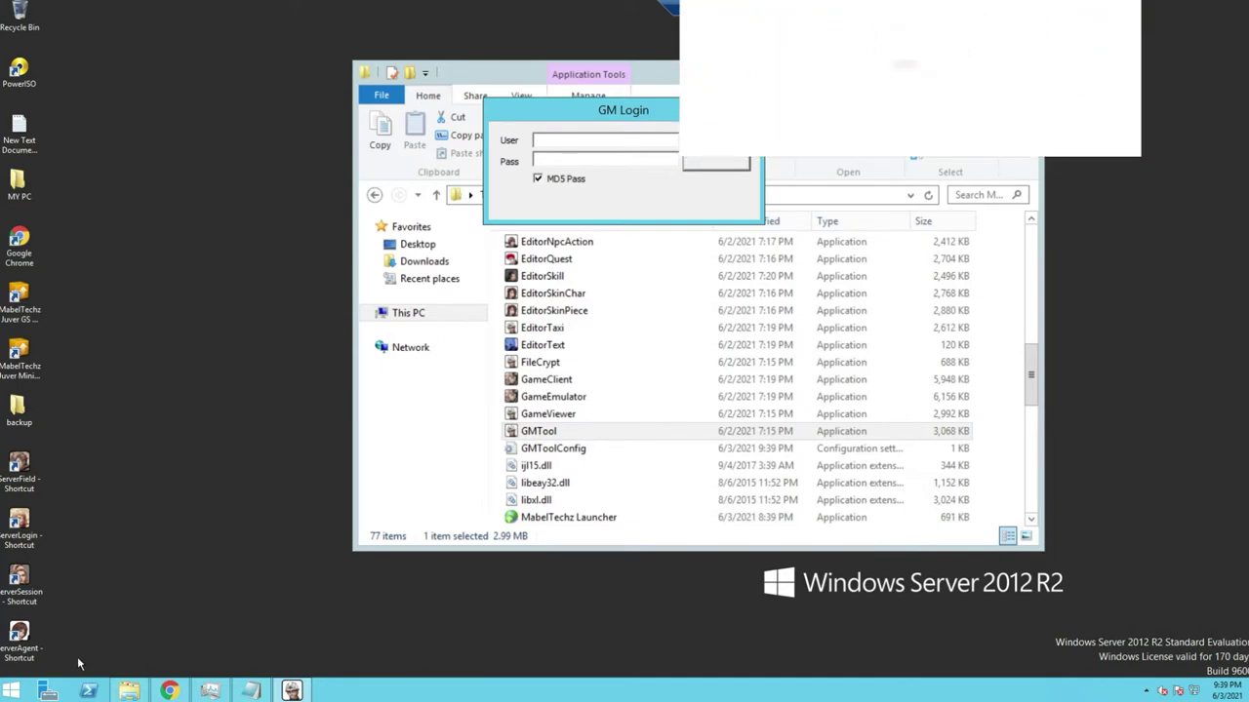
click(13, 691)
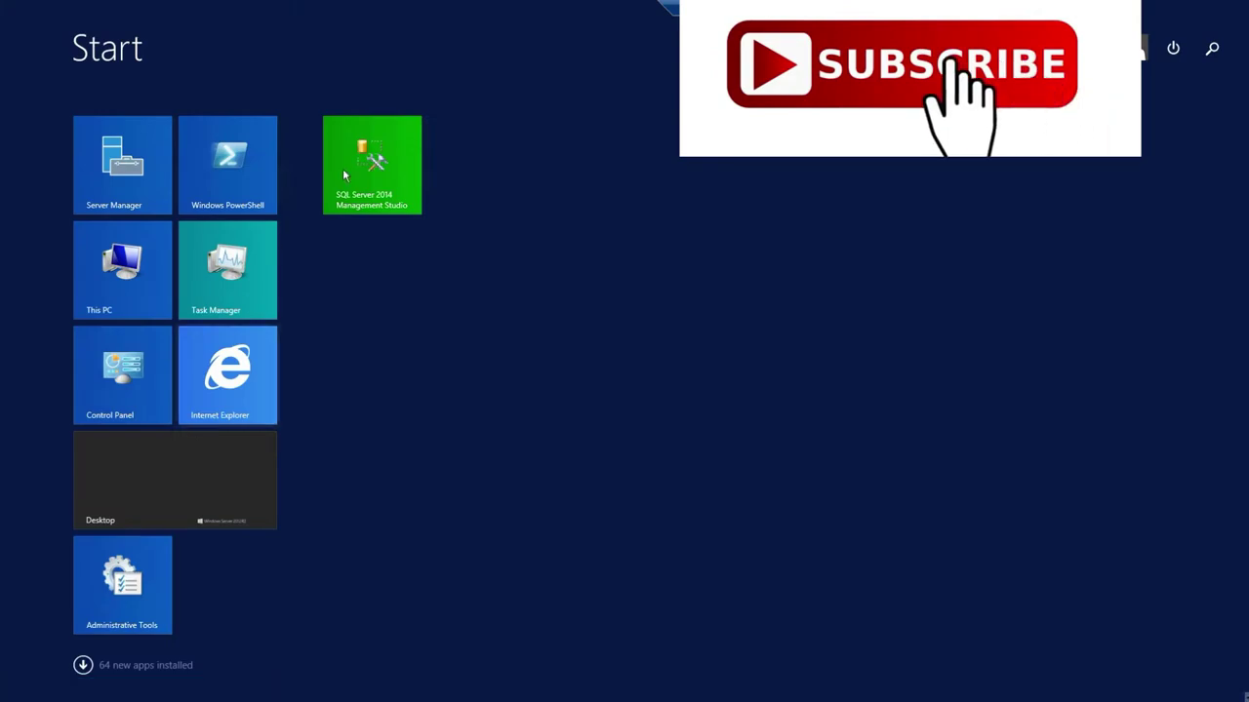
key(Escape)
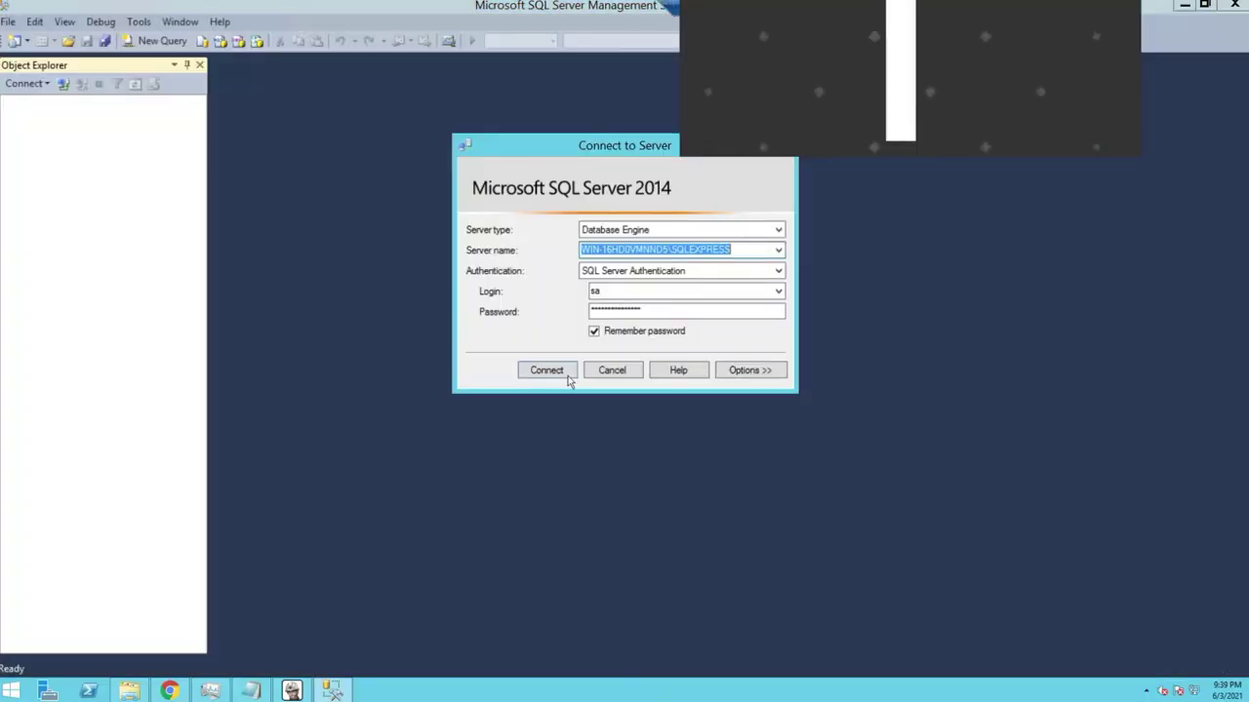
click(558, 372)
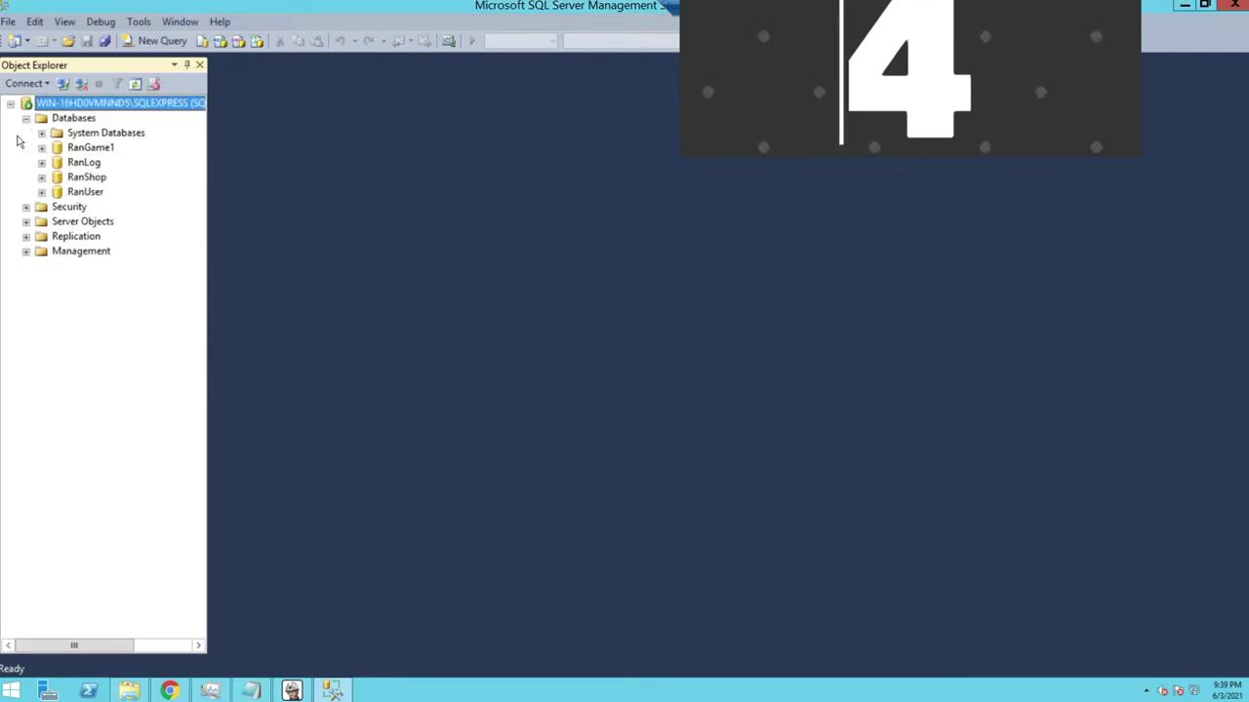
Step: Open the top 200 rows of the dbo.UserInfo table in the RanUser database for editing
click(42, 193)
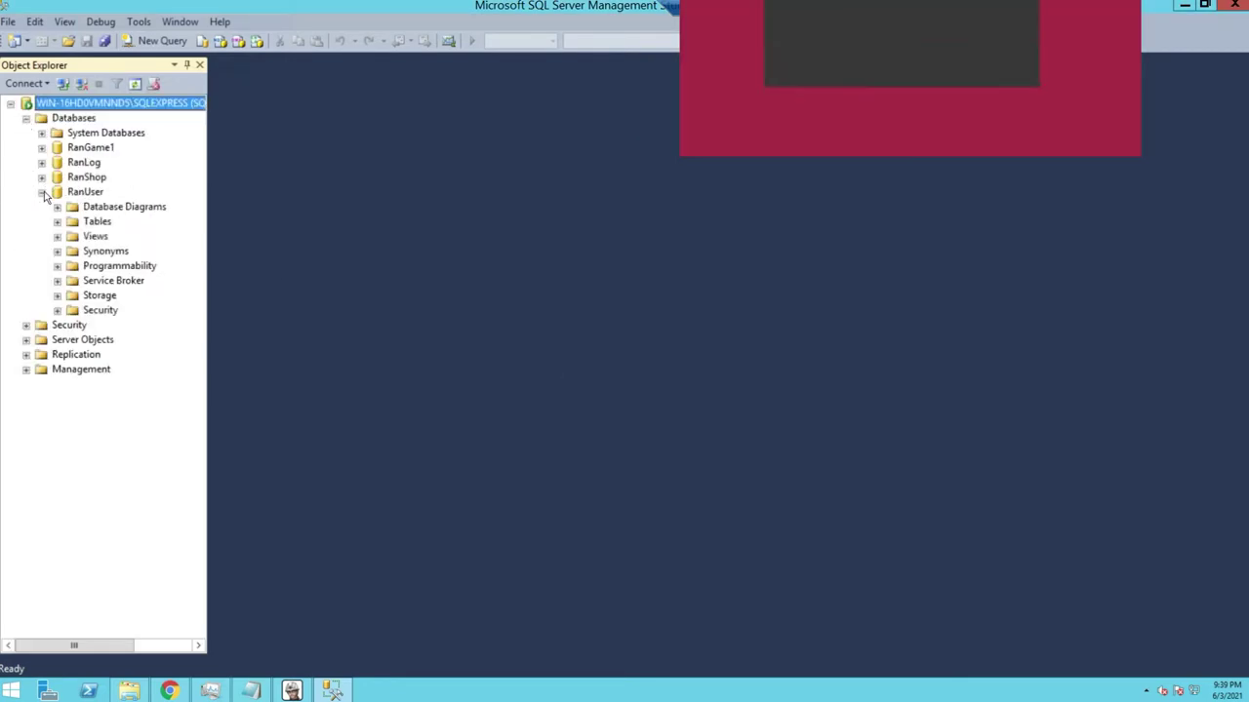
click(56, 223)
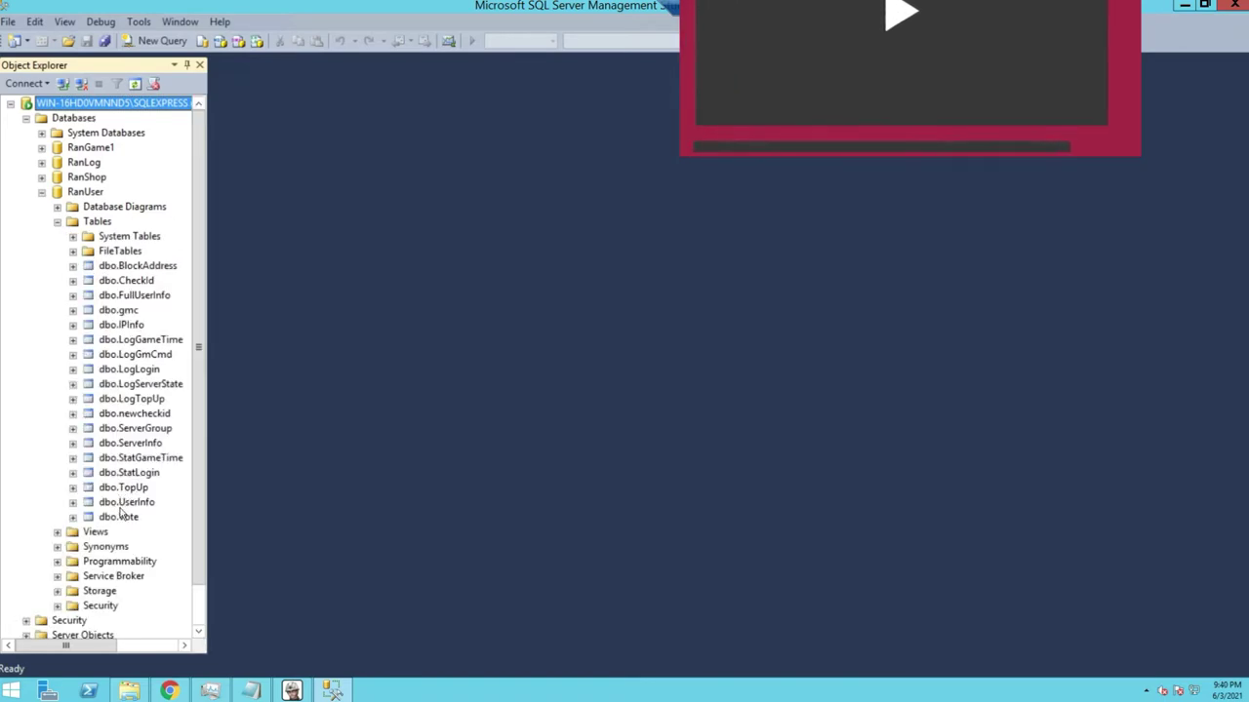
click(121, 503)
right_click(121, 505)
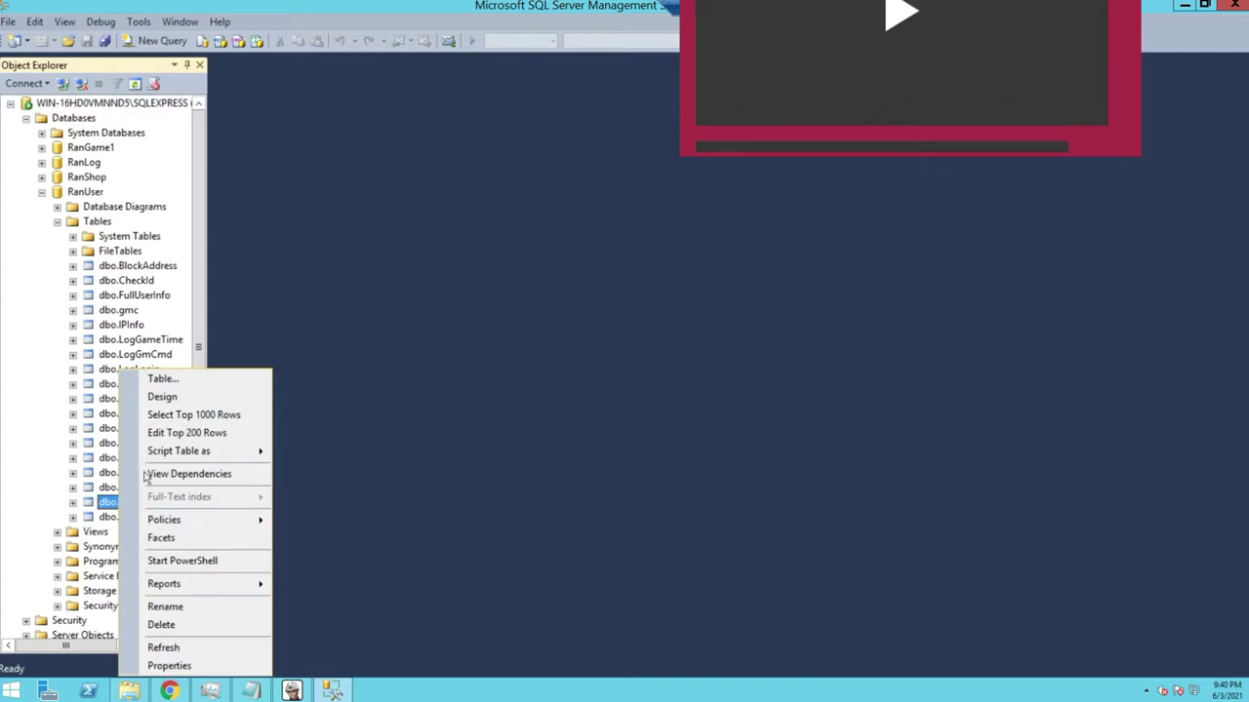
click(186, 433)
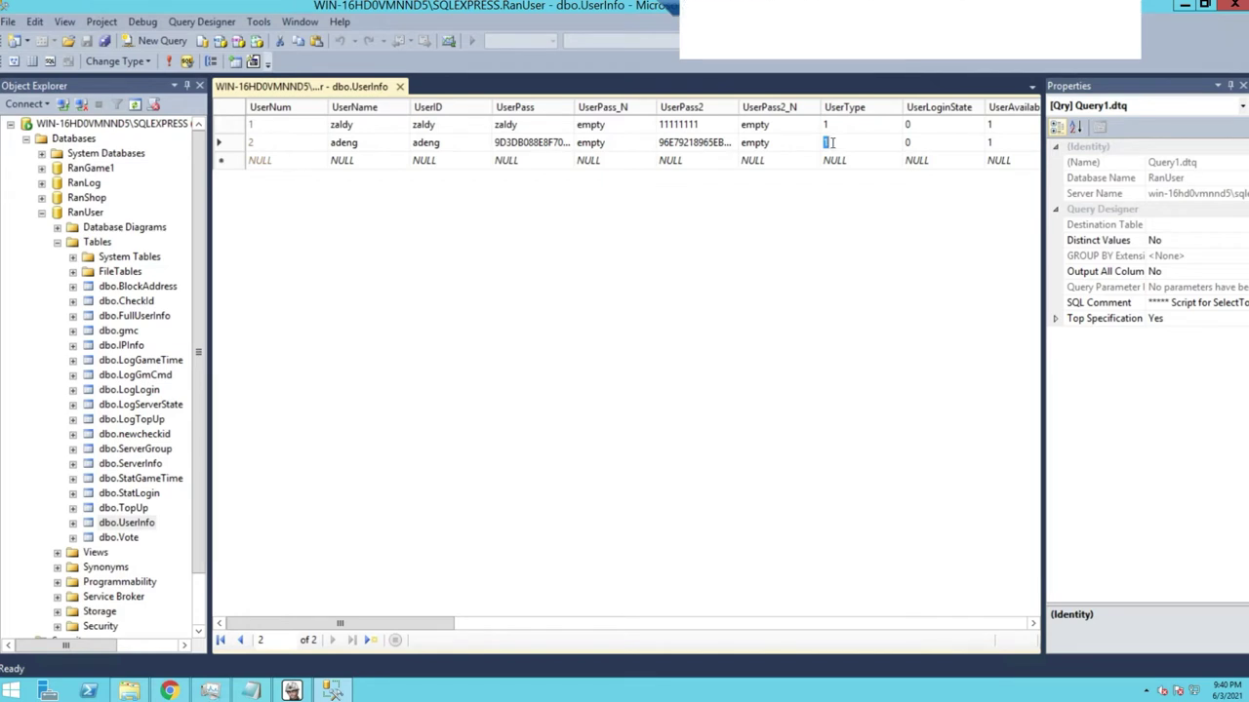
Step: Set UserType to 32 for the account with UserNum 2, rerun the query, and close Management Studio
text(32)
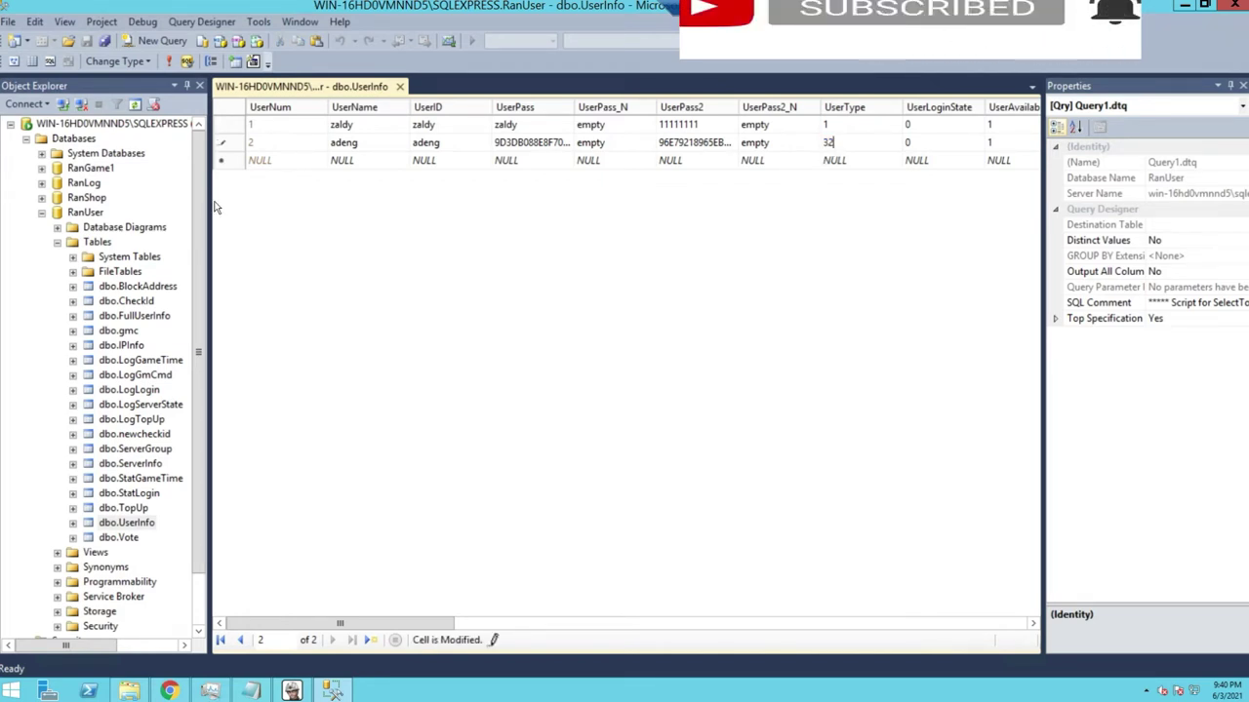
right_click(230, 166)
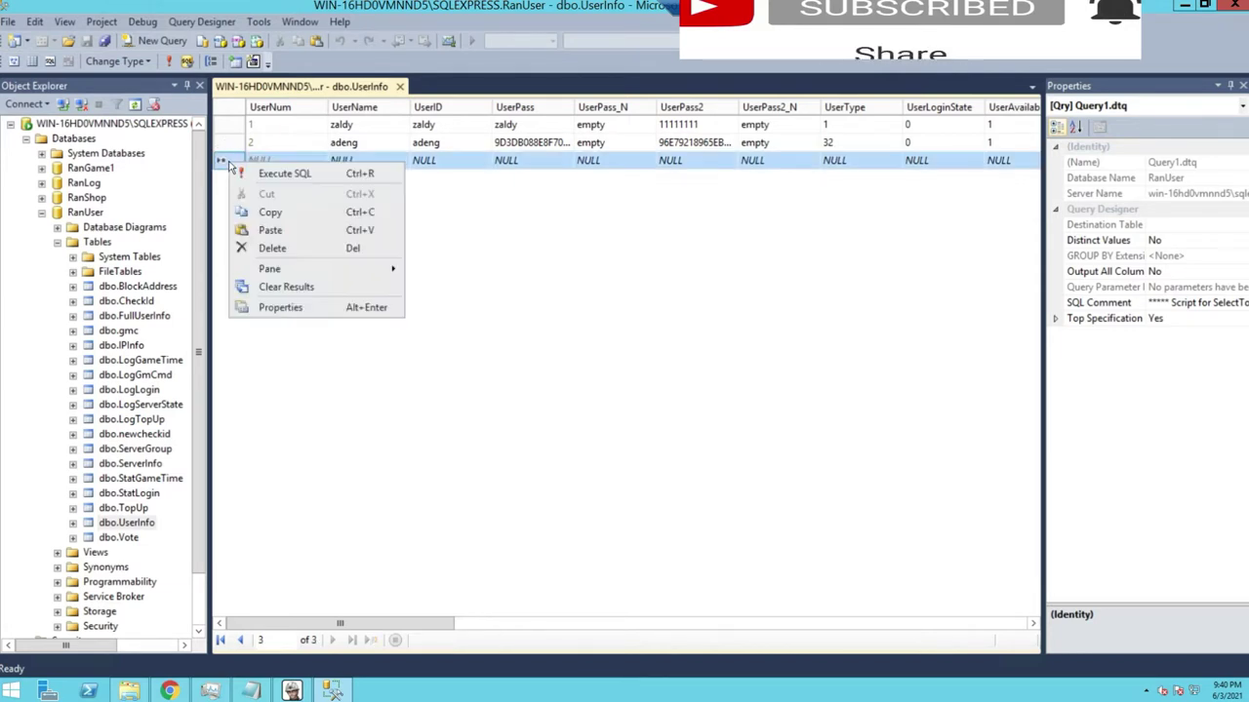
click(270, 177)
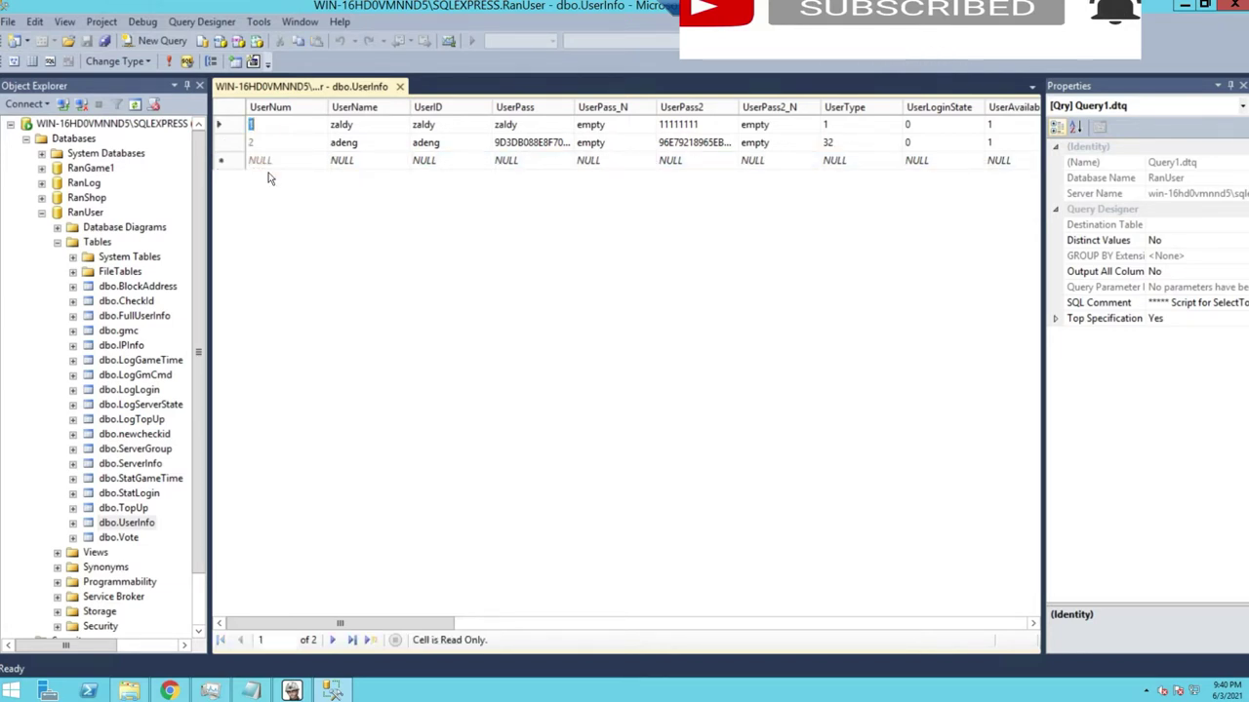
click(1237, 6)
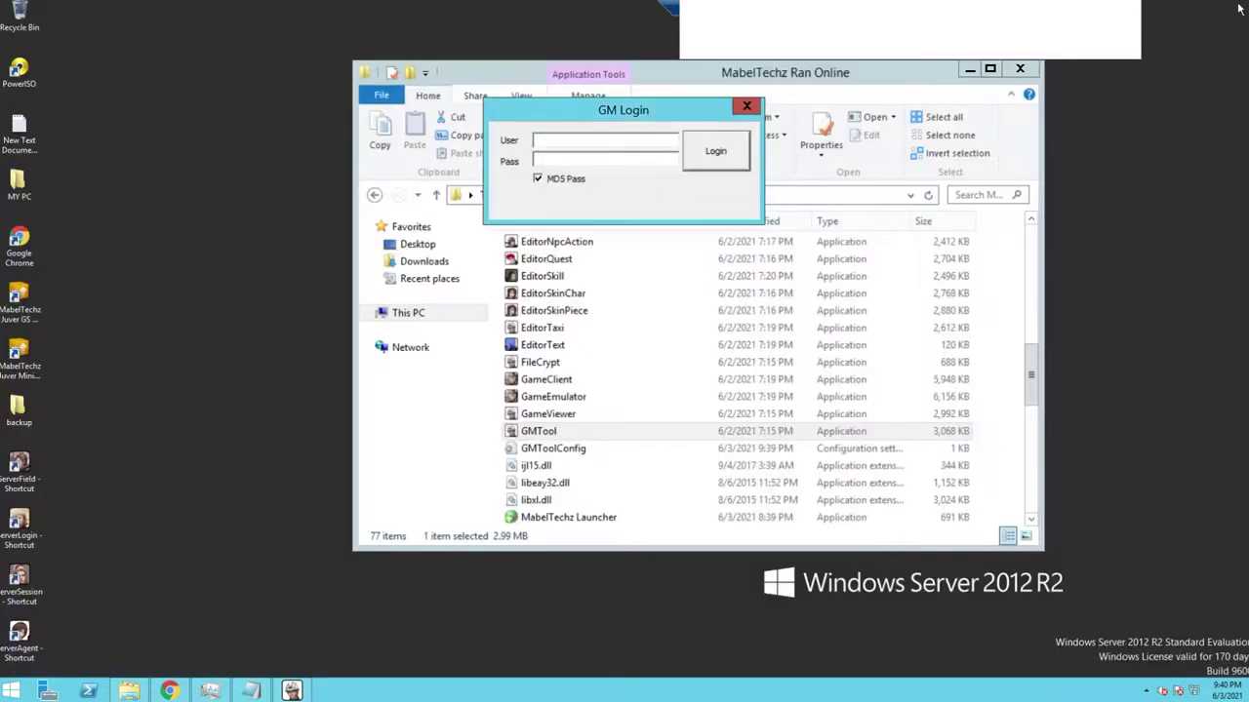
Step: Turn off MD5 Pass, enter the GM account's user name and password, and try to log in
click(542, 183)
click(558, 141)
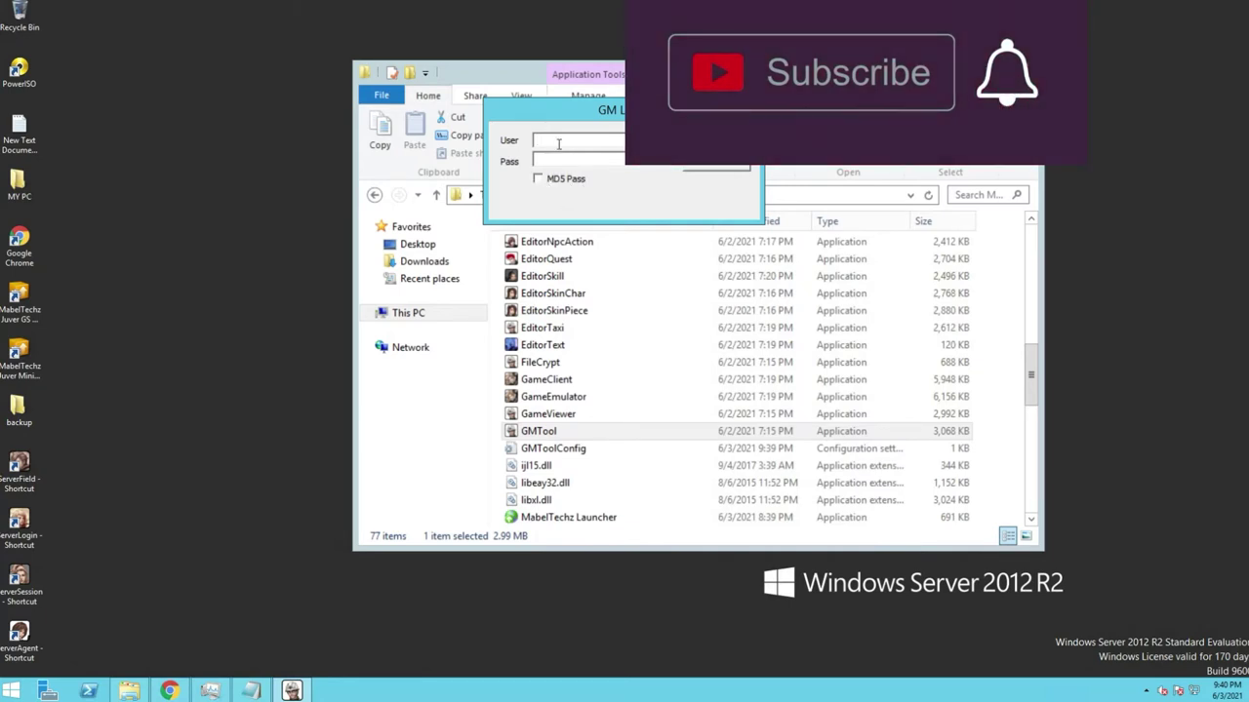
text(adeng)
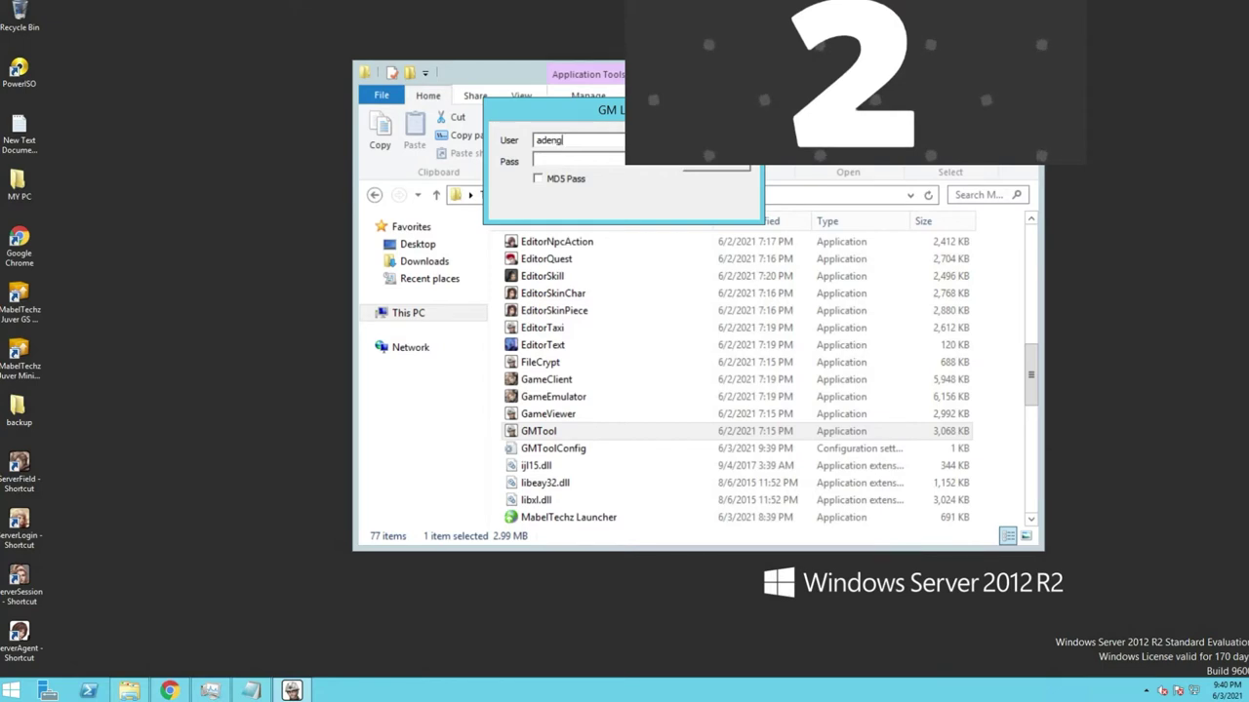
text(*****)
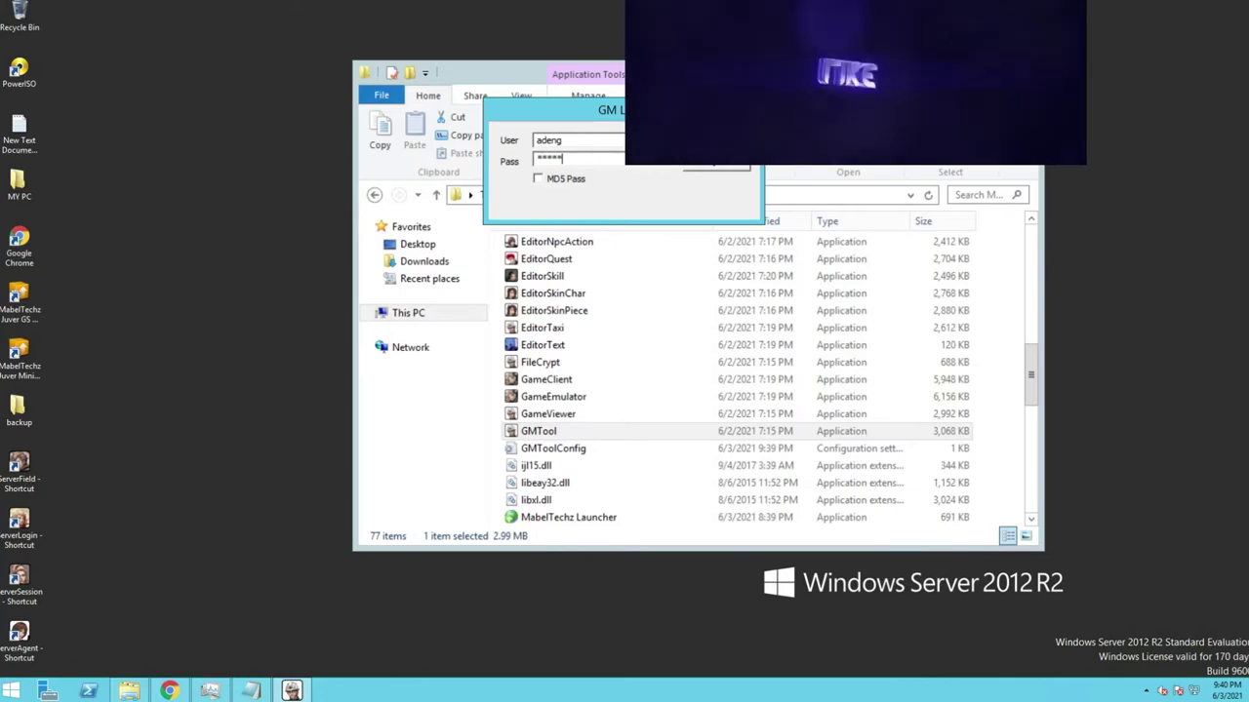
key(Return)
click(665, 205)
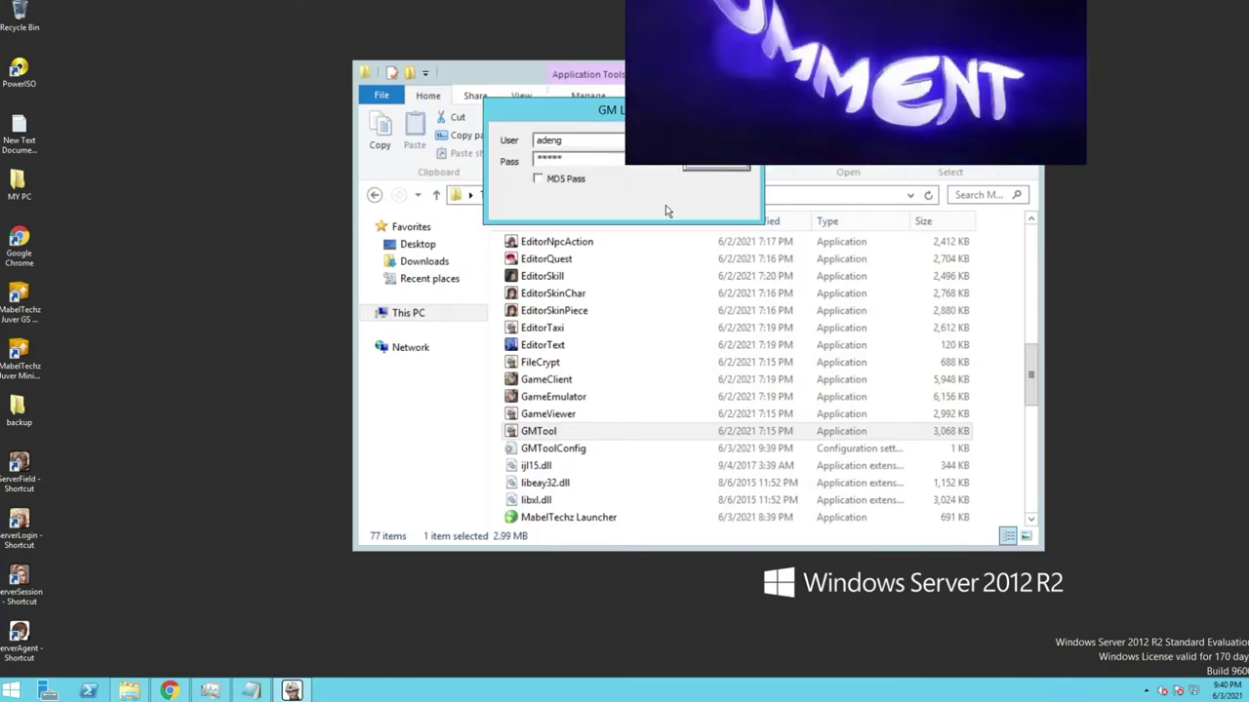
Step: Re-enter the GM account's password, log in, and reposition the main GMTool window toward the desktop's left side
drag(553, 162, 517, 168)
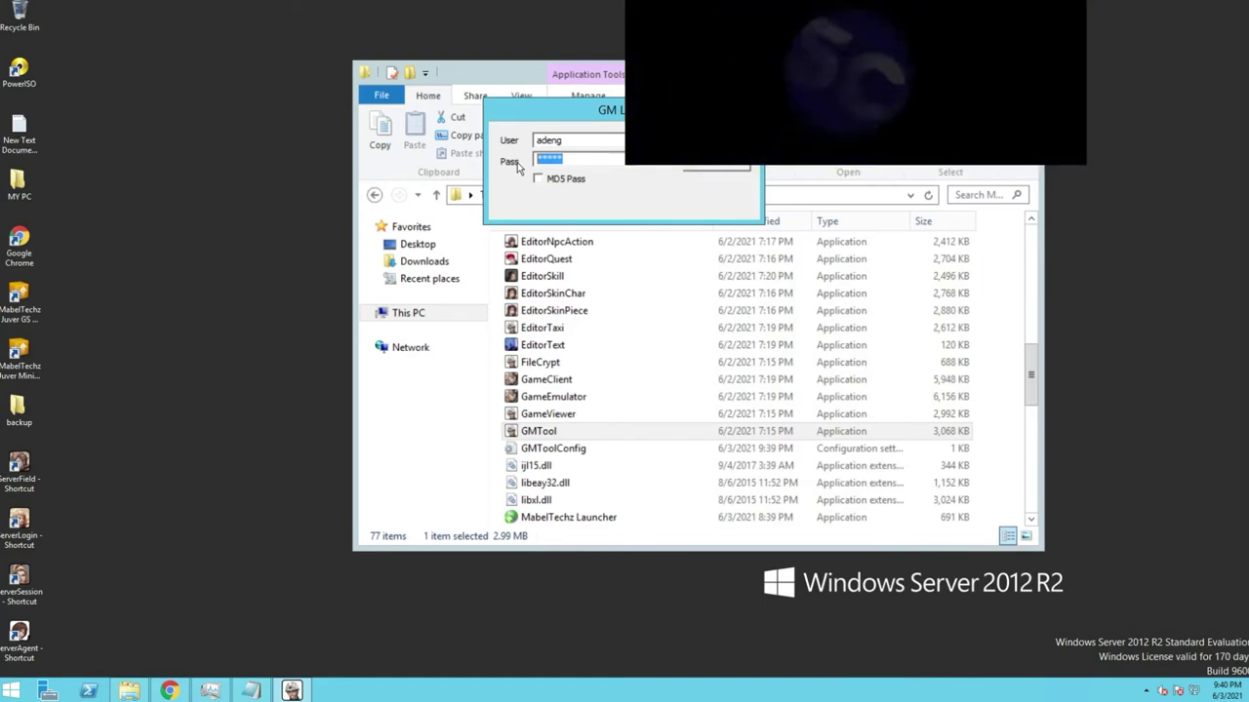
text(***)
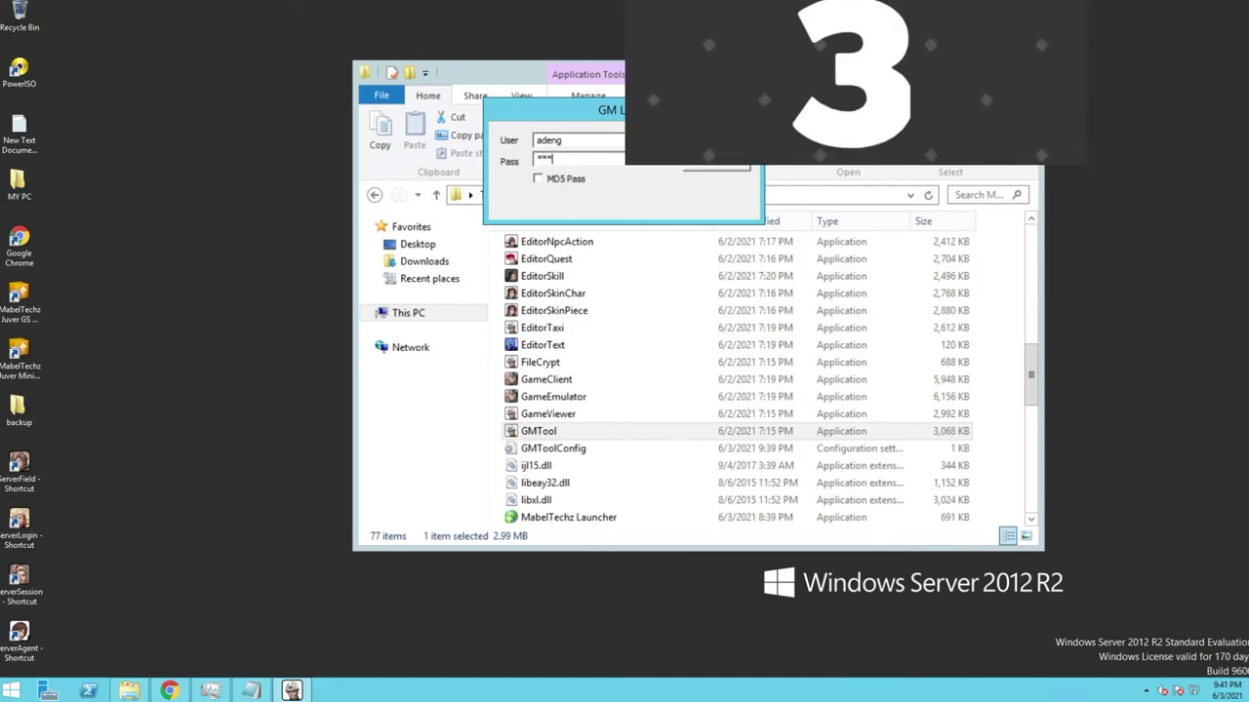
click(685, 170)
key(Return)
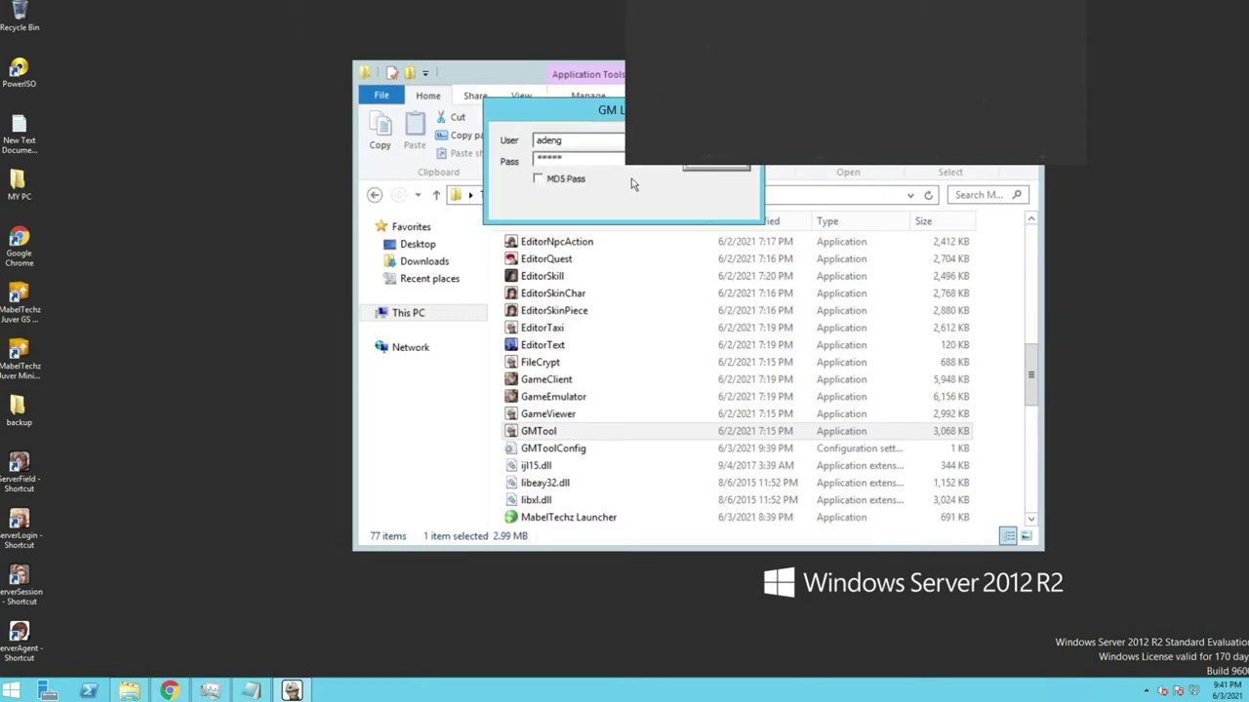
click(708, 167)
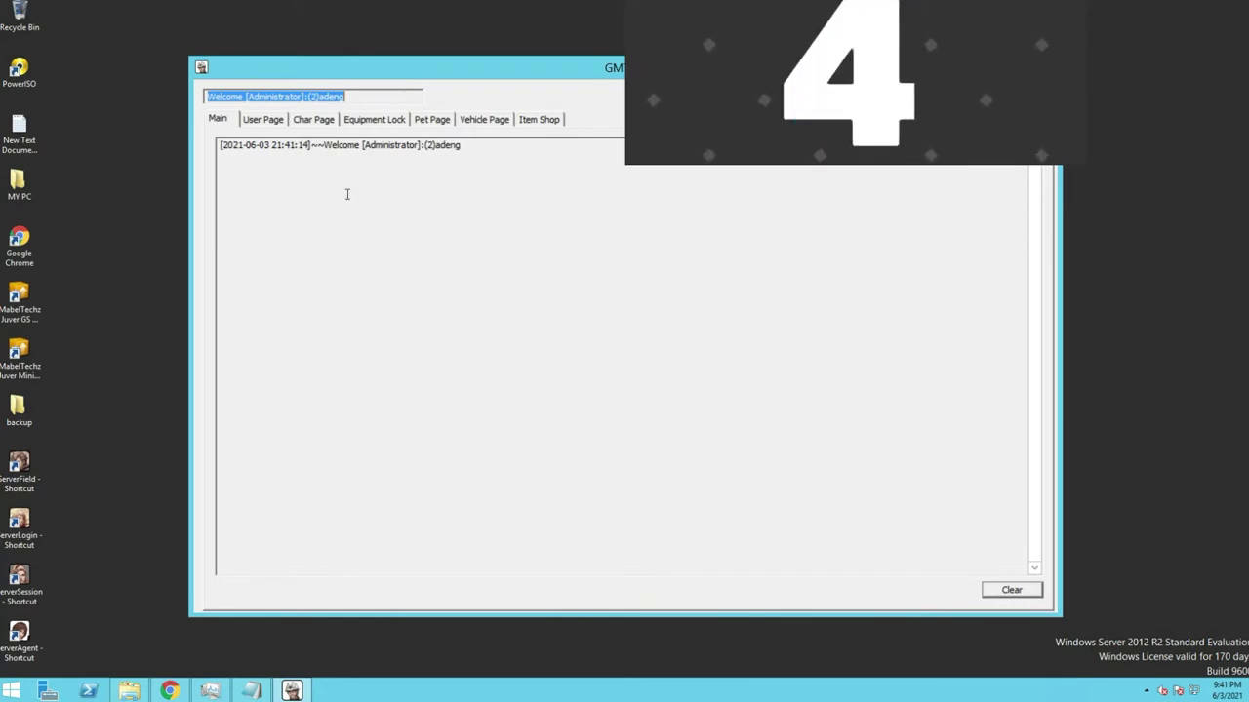
drag(390, 66, 535, 107)
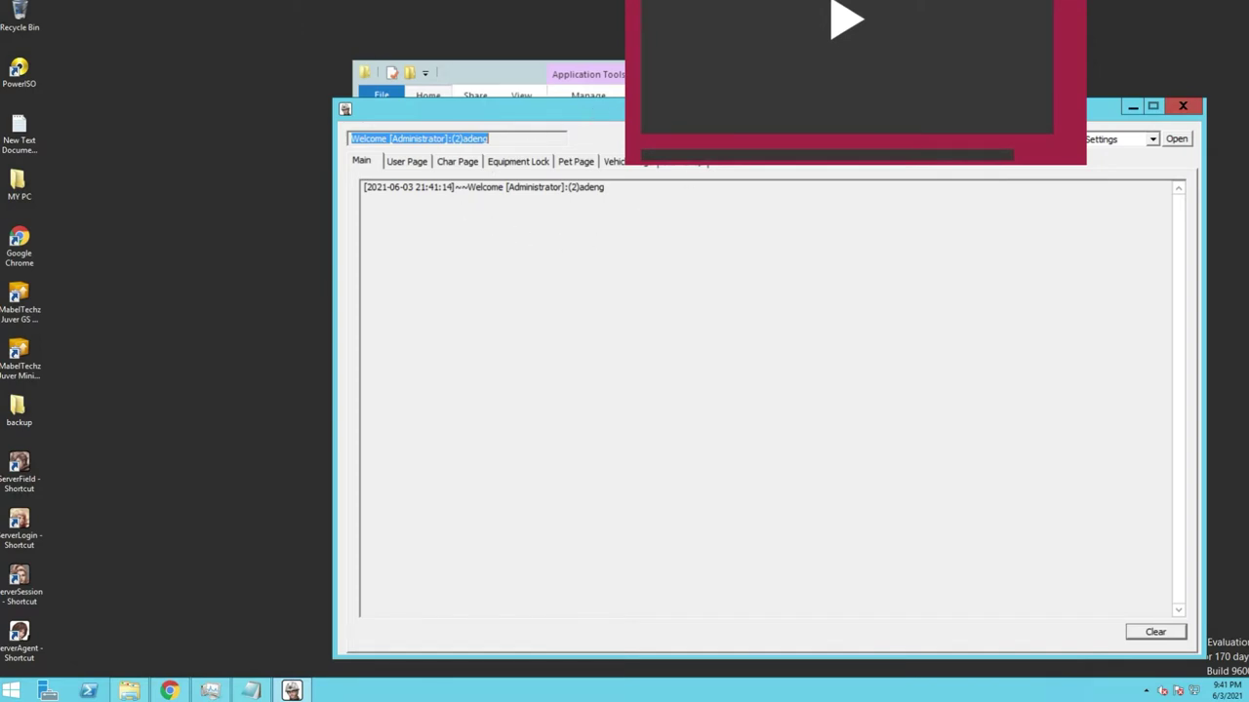
drag(535, 107, 412, 78)
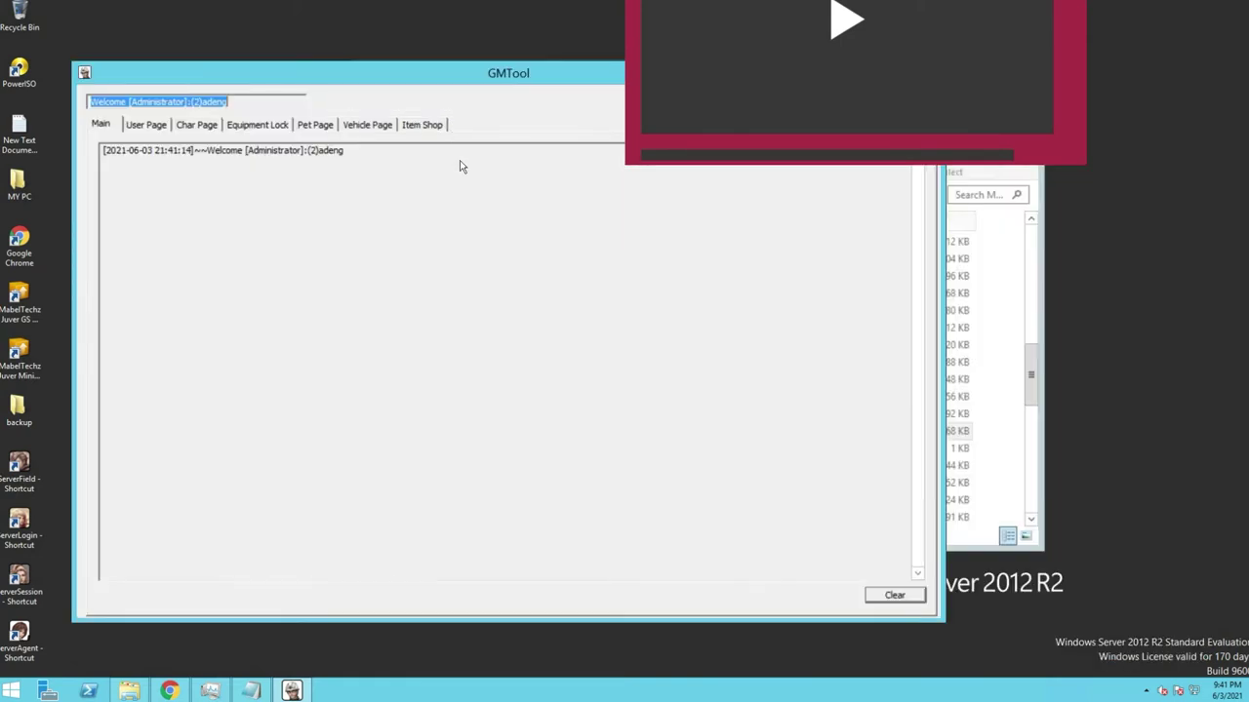
Step: Search the characters by name for MabelTechz and open the [DEV]MabelTechz character for editing
click(191, 128)
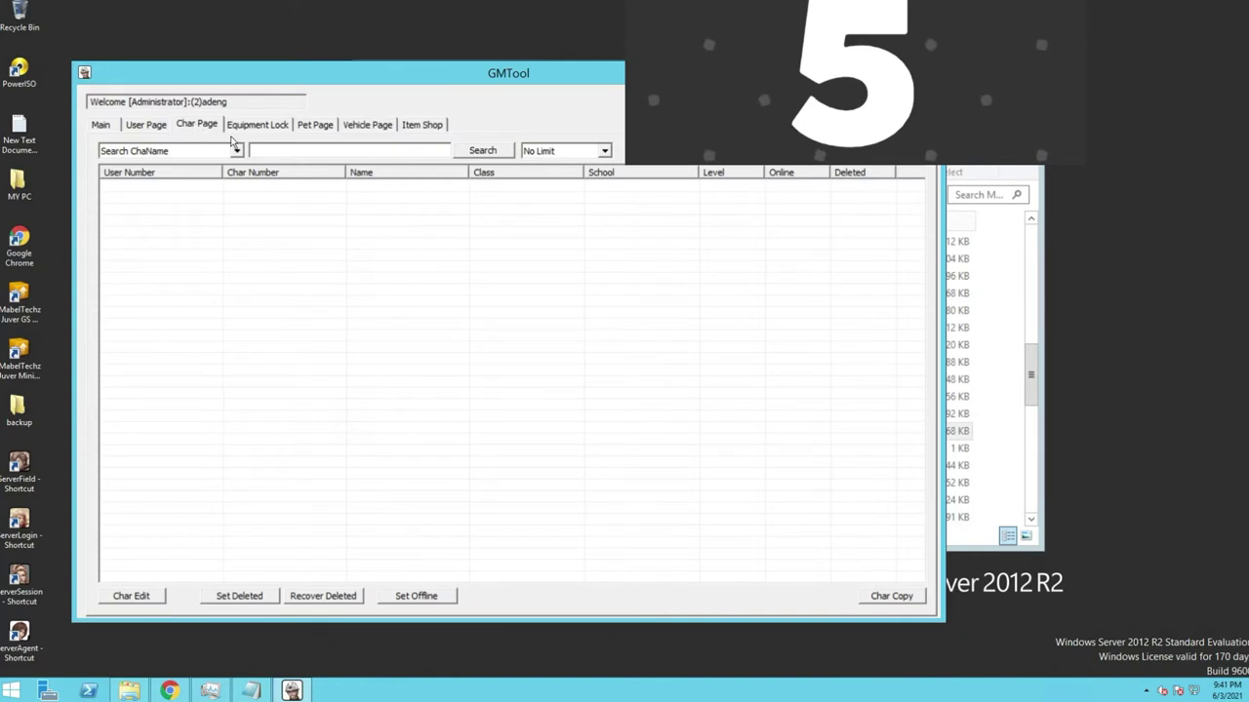
click(281, 151)
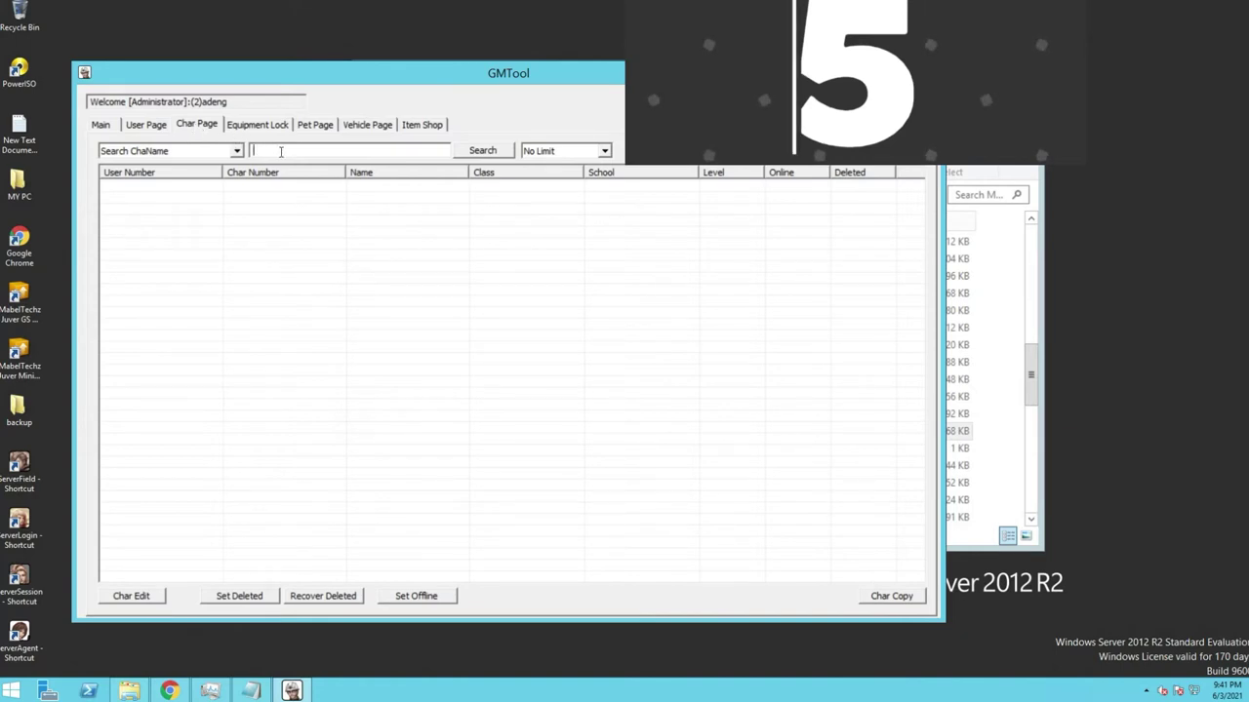
text(M)
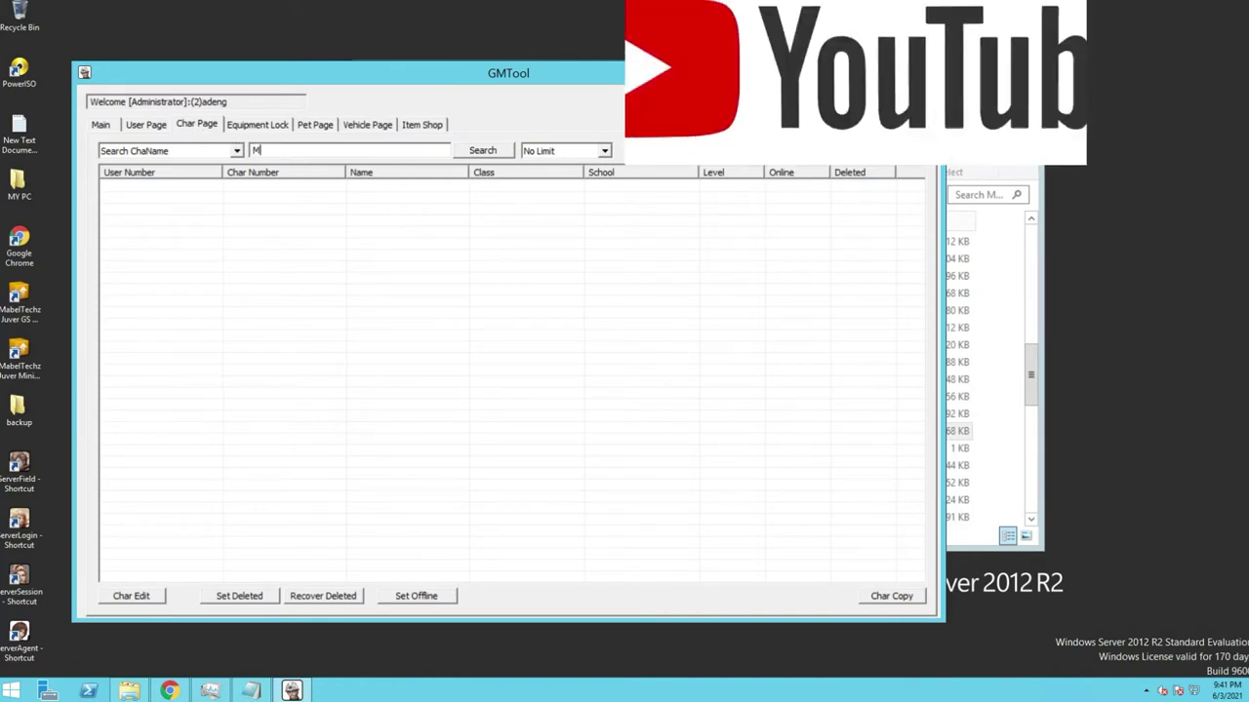
text(abel)
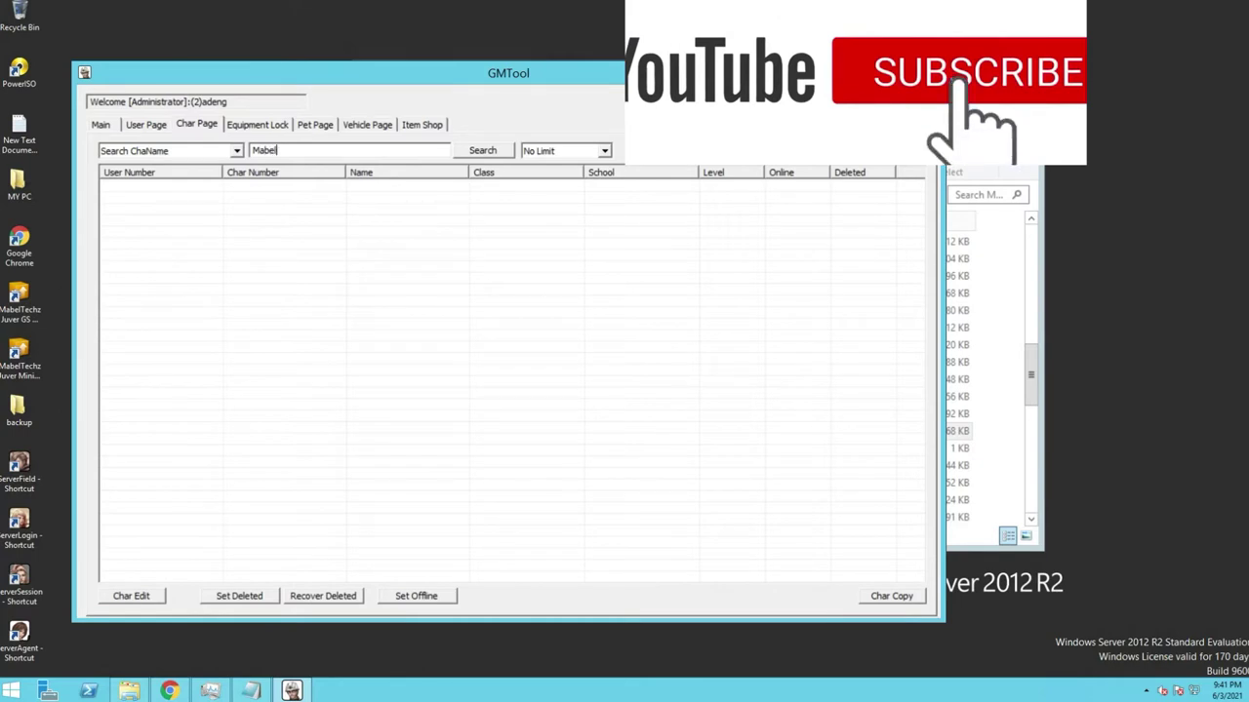
text(Techz)
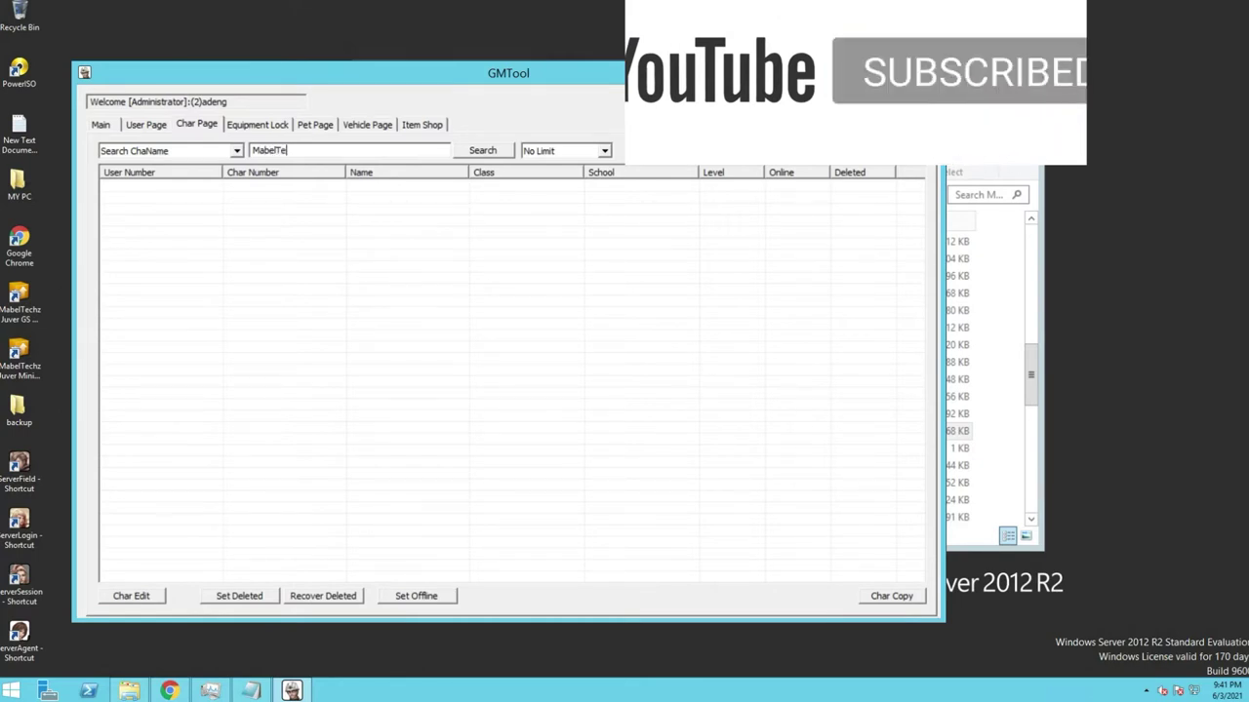
click(482, 152)
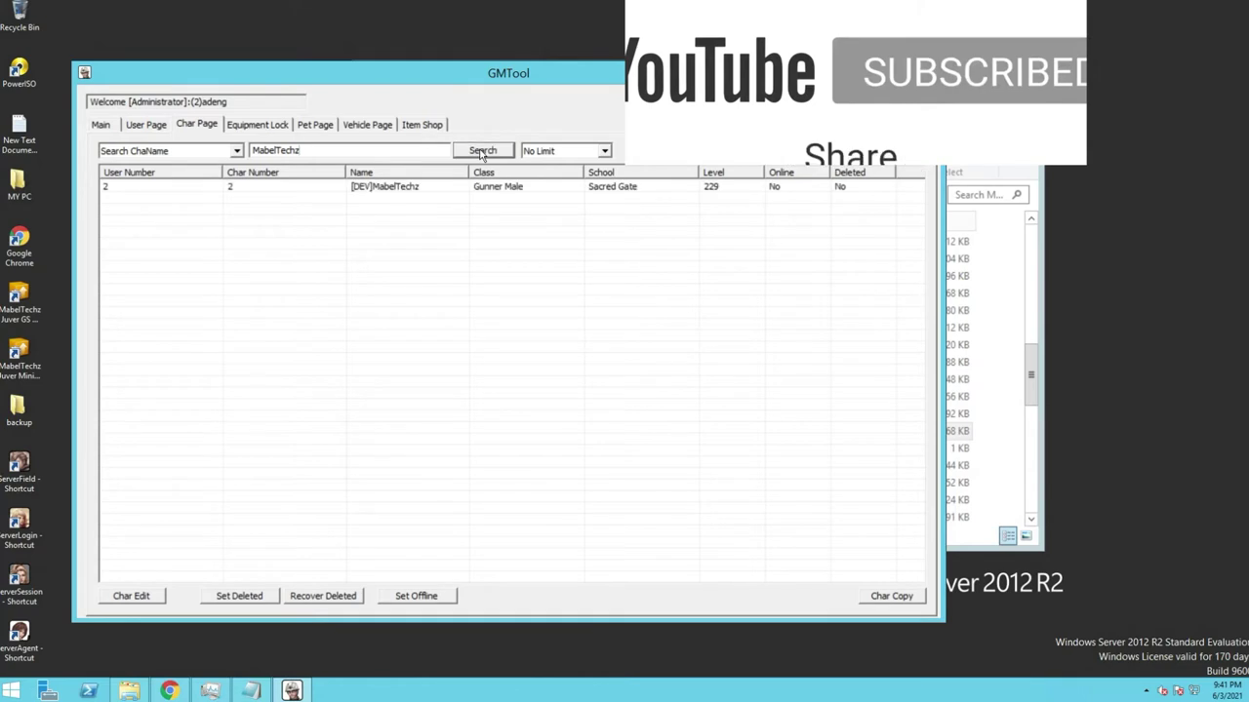
double_click(378, 194)
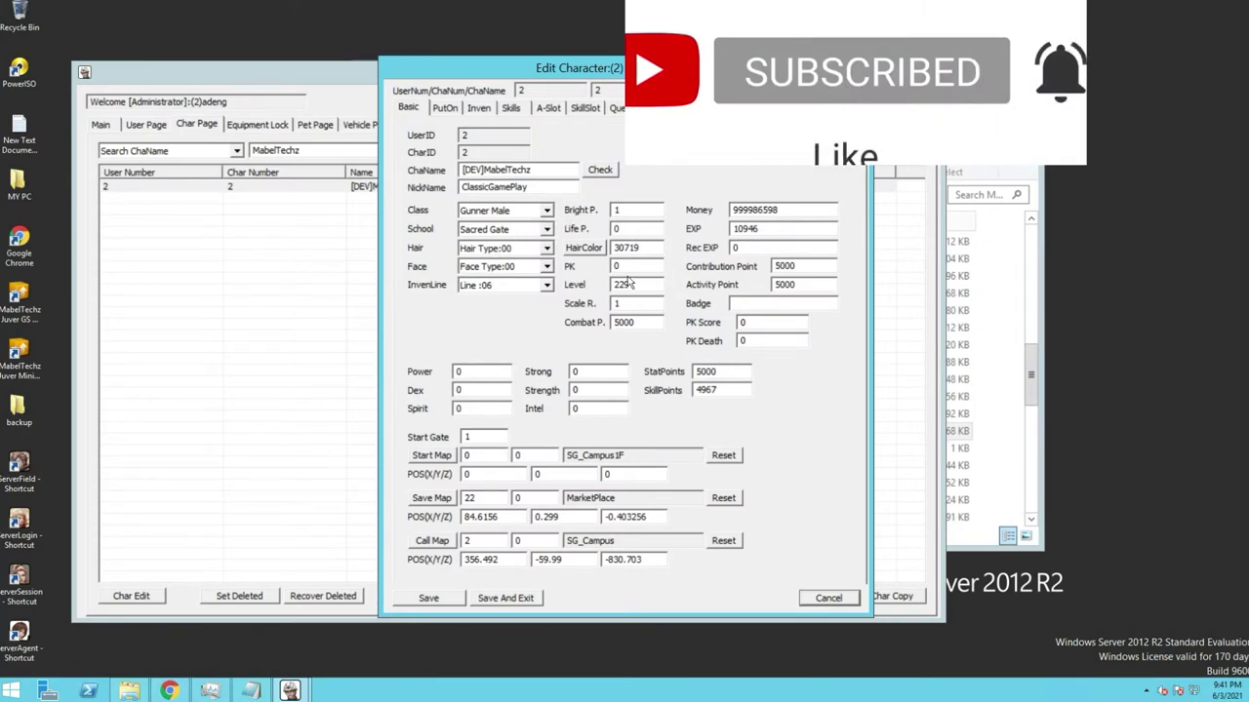
Step: Set the character's Level to 230 and Power to 10000
drag(630, 286, 623, 285)
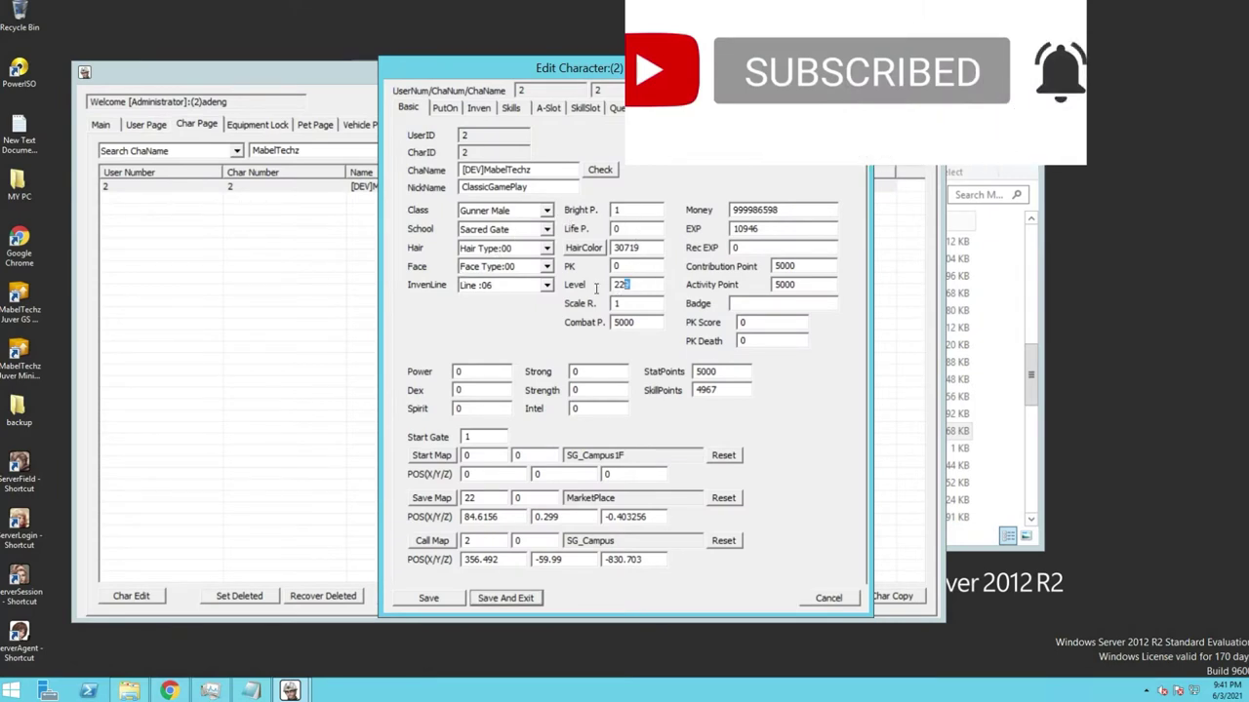
text(230)
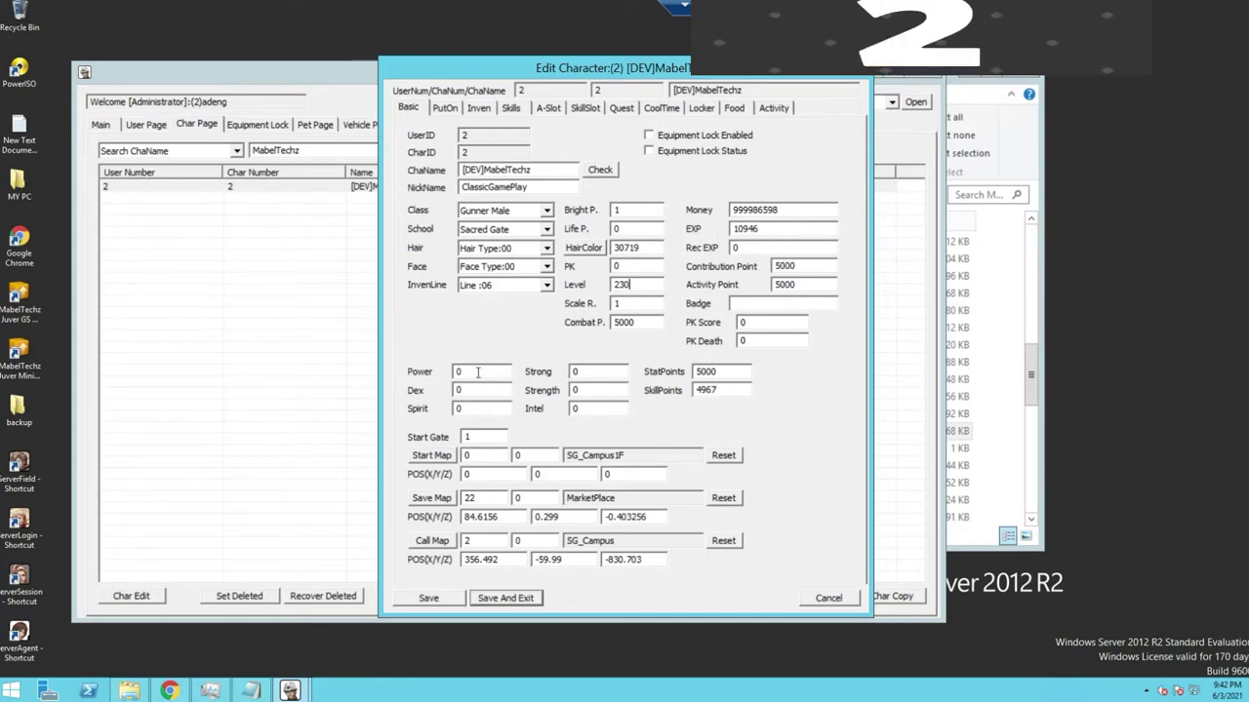
double_click(477, 372)
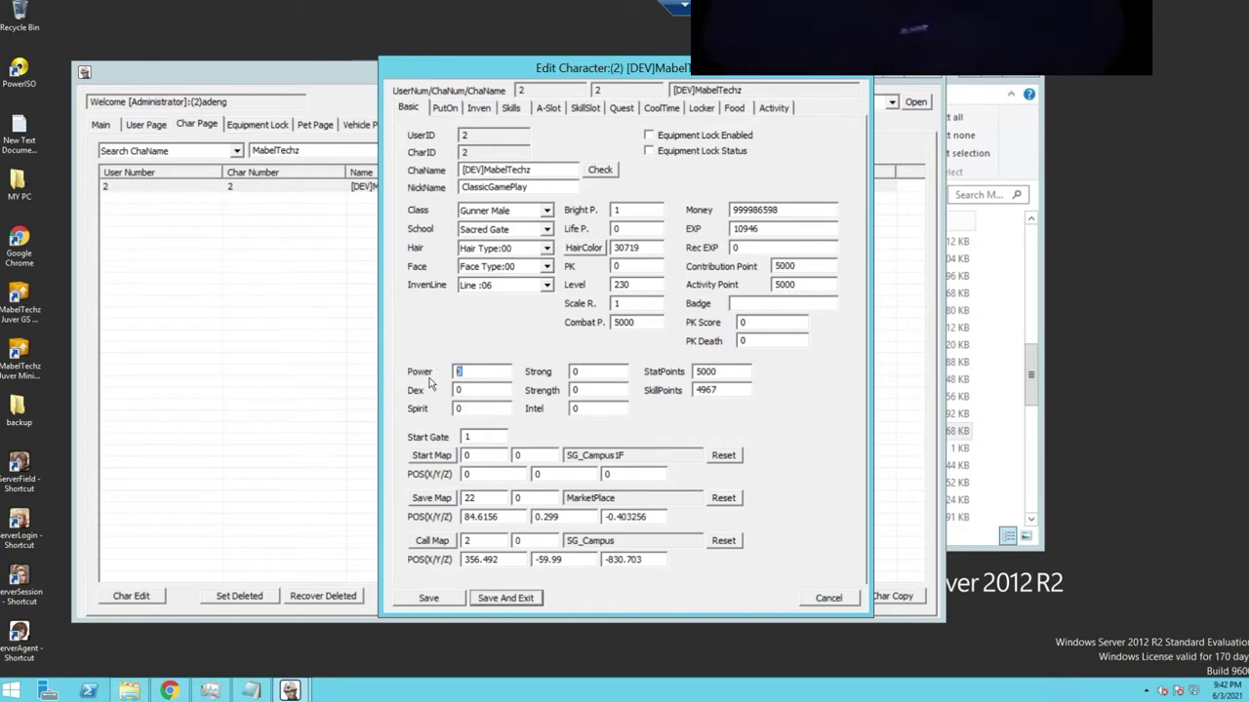
text(10000)
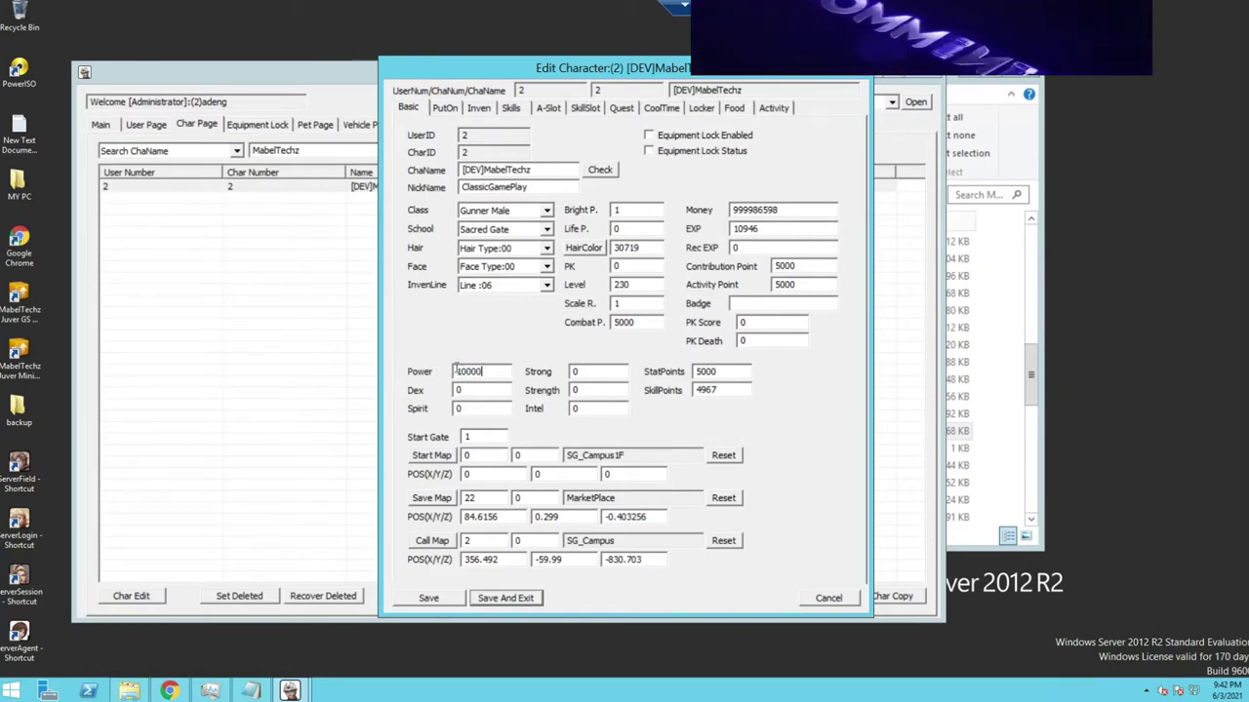
Step: Copy the Power value and use it to set Dex and Strong to 10000
double_click(477, 372)
right_click(484, 373)
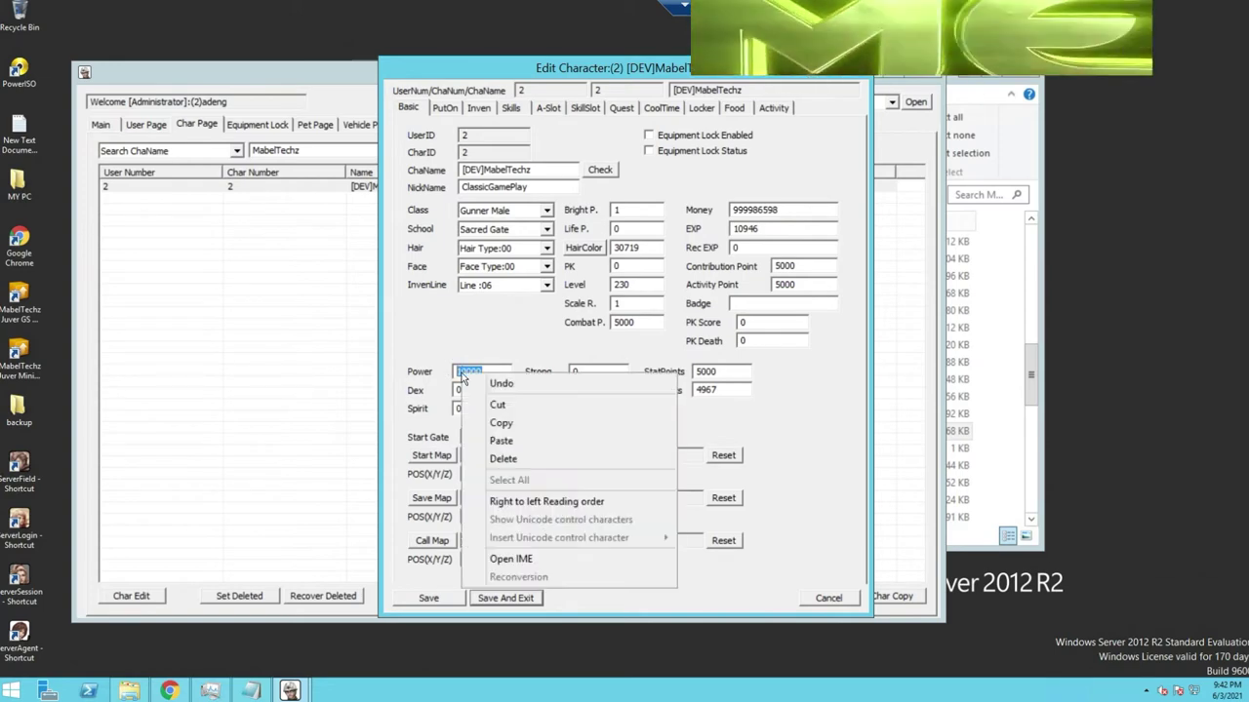
click(501, 422)
double_click(471, 389)
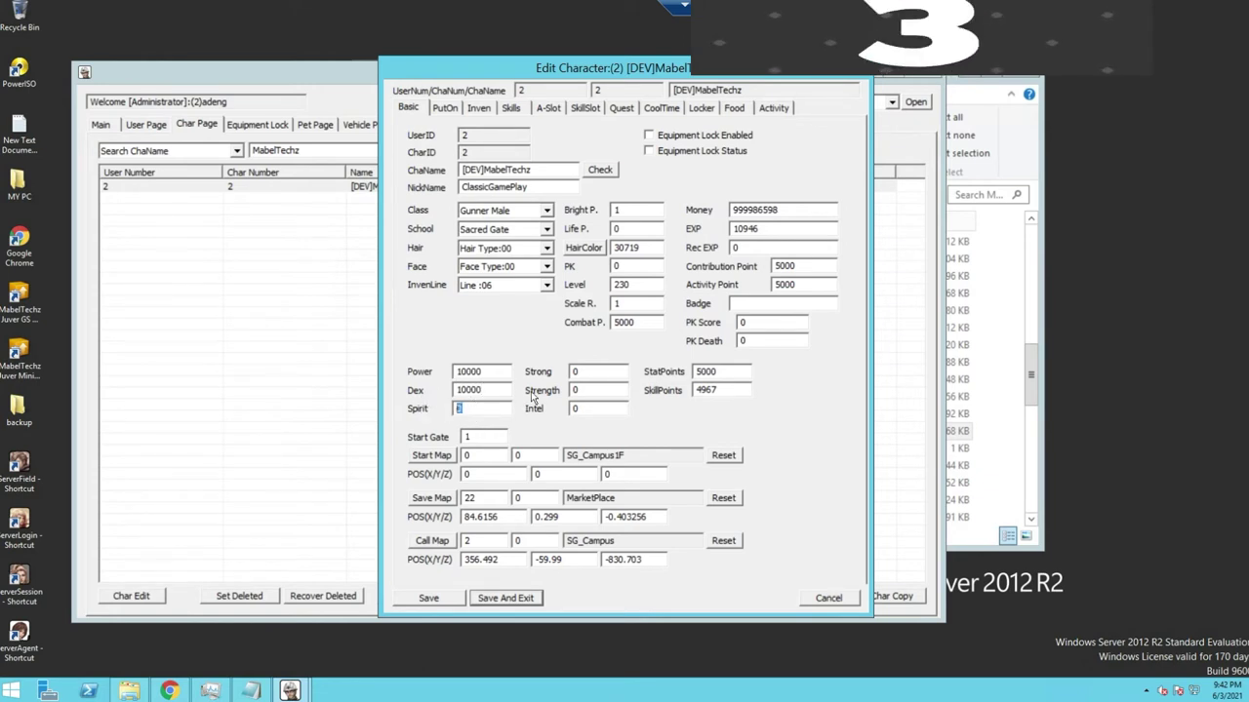
double_click(593, 371)
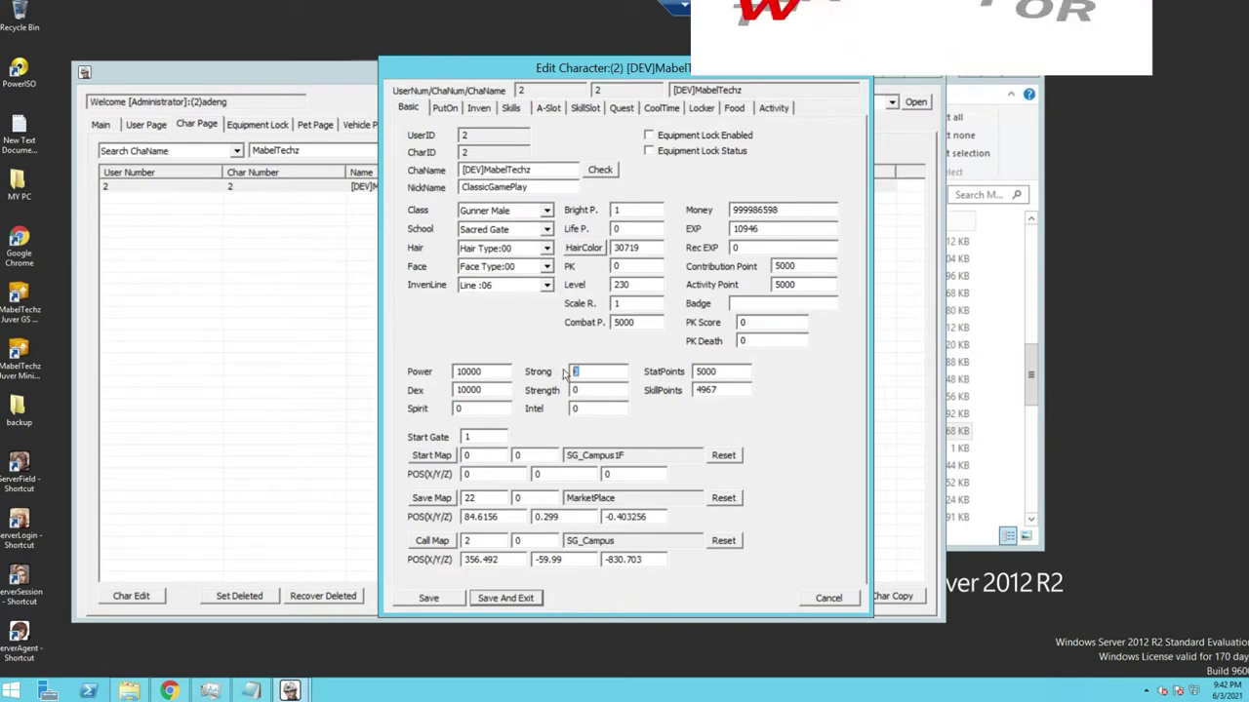
Step: Set Spirit, Strength and Intel to 10000, save the character, and dismiss the save message
double_click(469, 408)
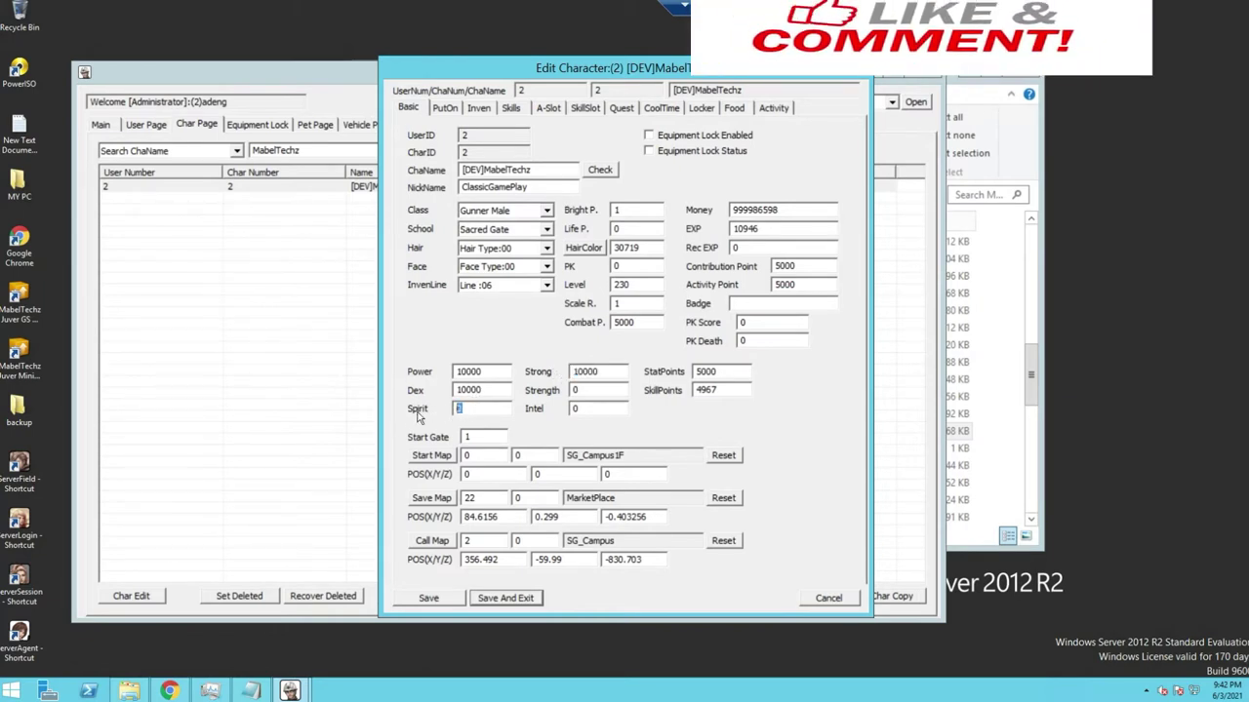
text(10000)
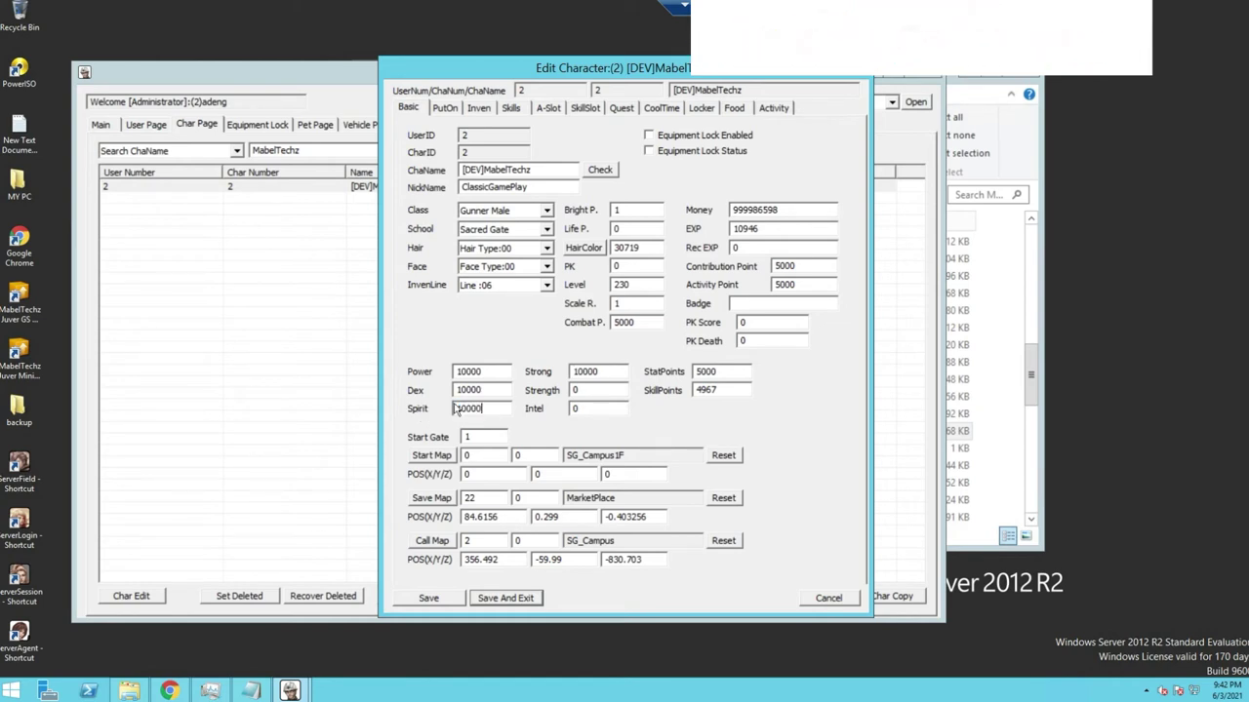
double_click(575, 390)
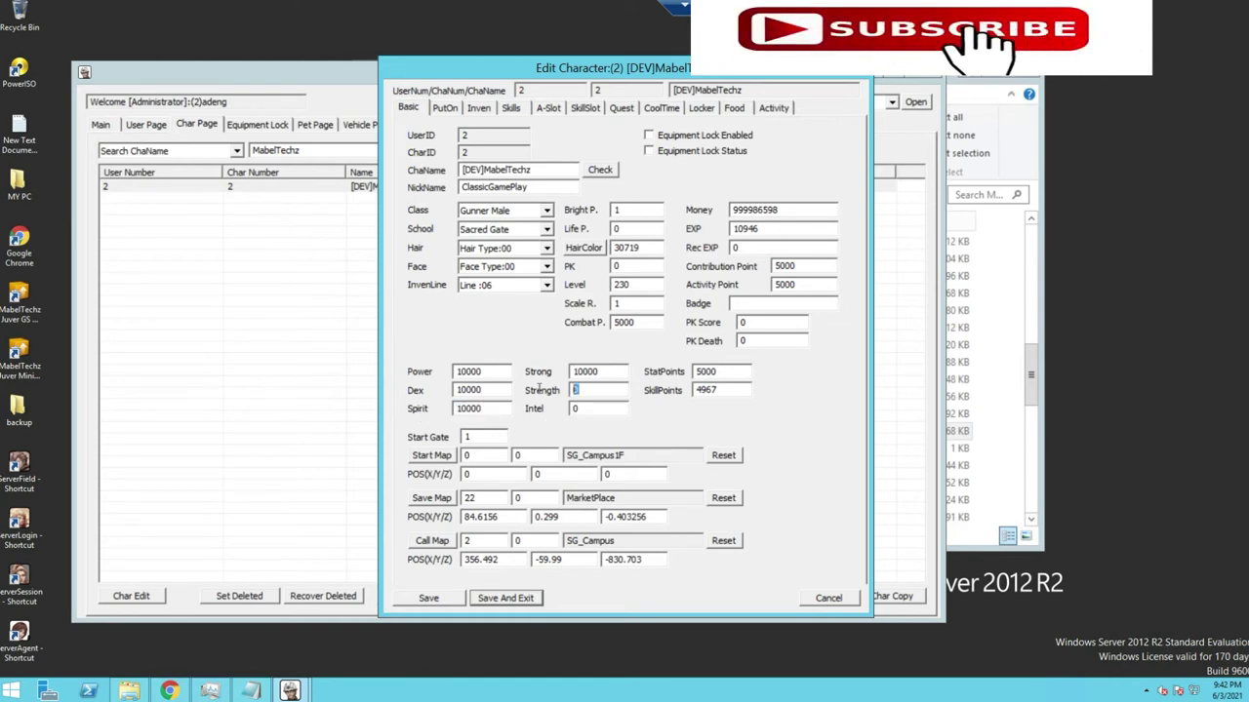
text(10000)
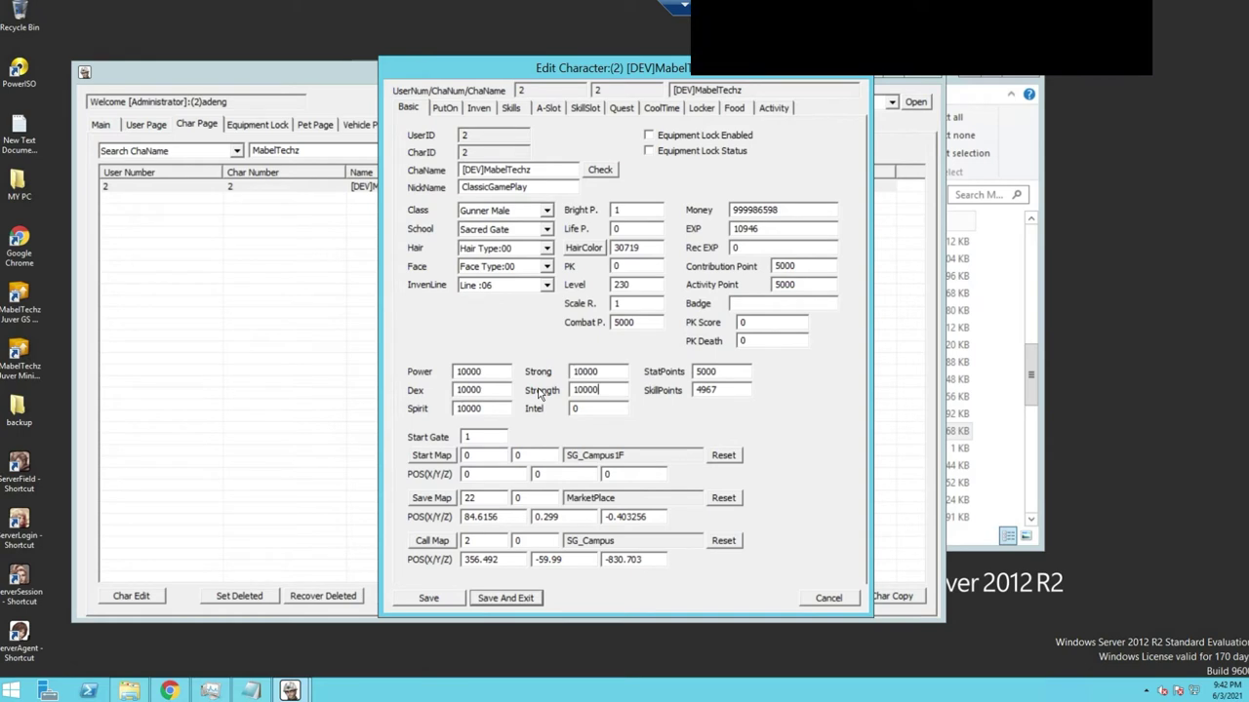
double_click(584, 406)
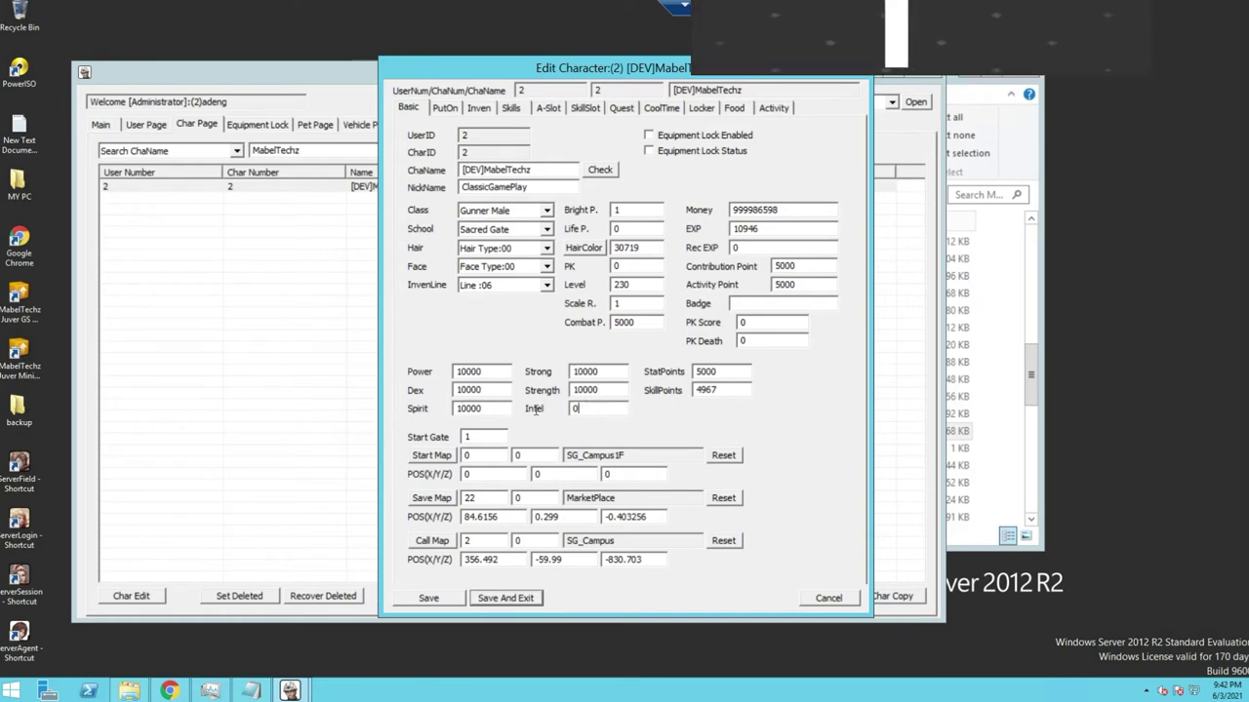
text(10000)
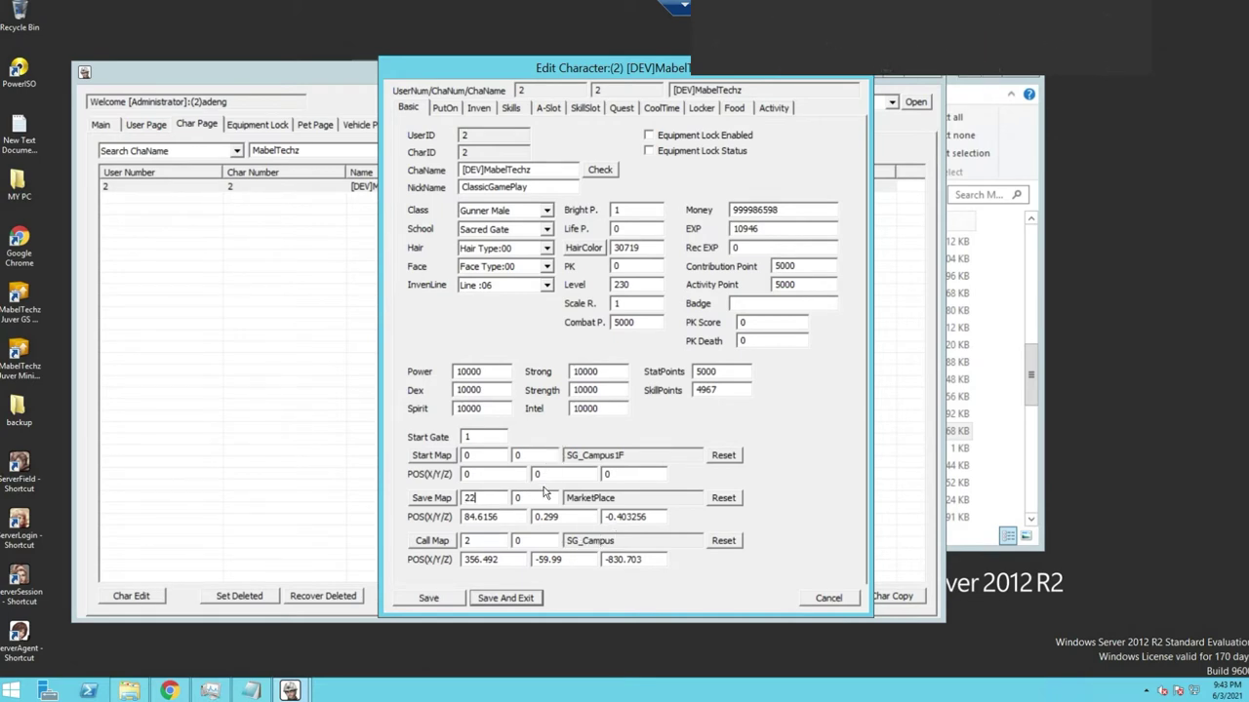
click(430, 598)
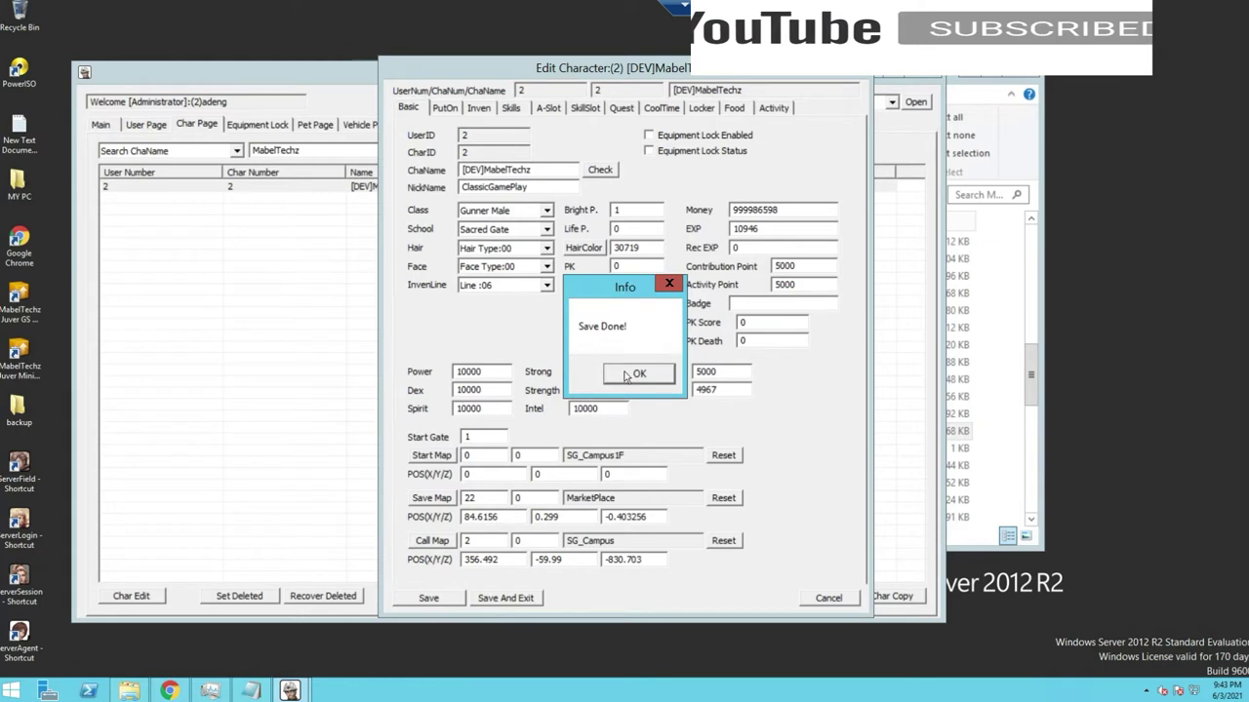
click(635, 374)
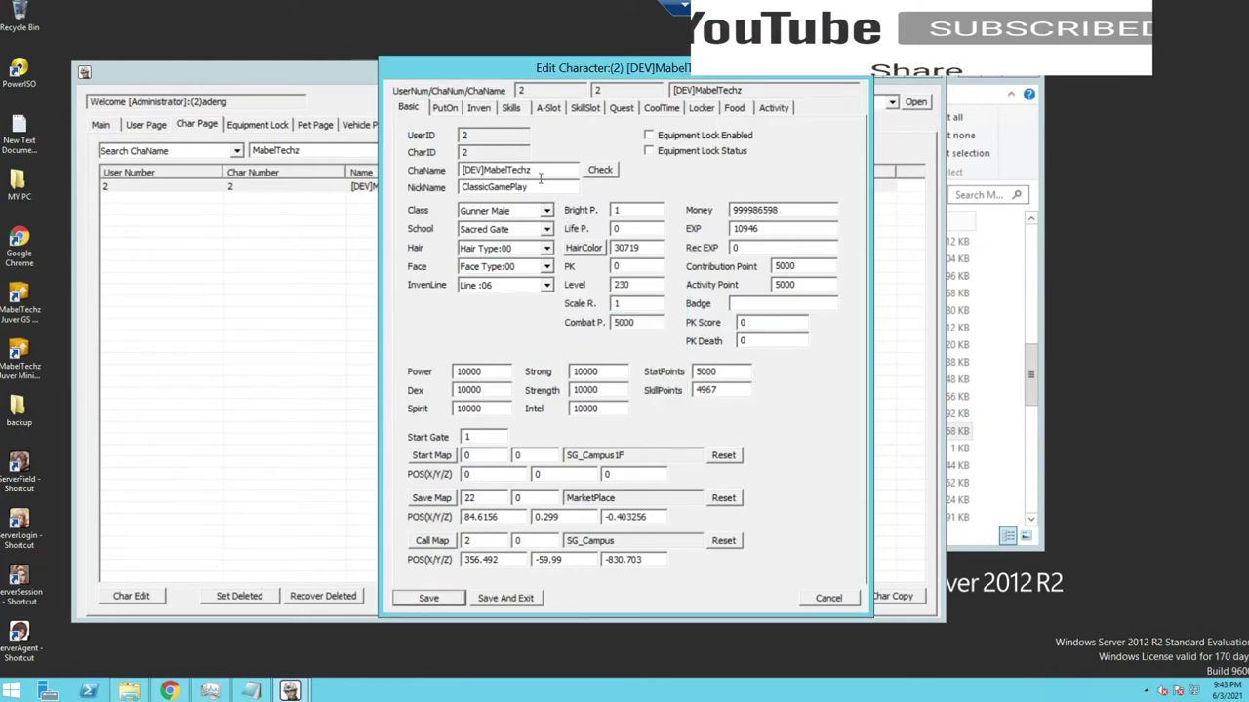
Step: Start adding an item to the character's inventory and search the item list by name for "wing"
click(449, 109)
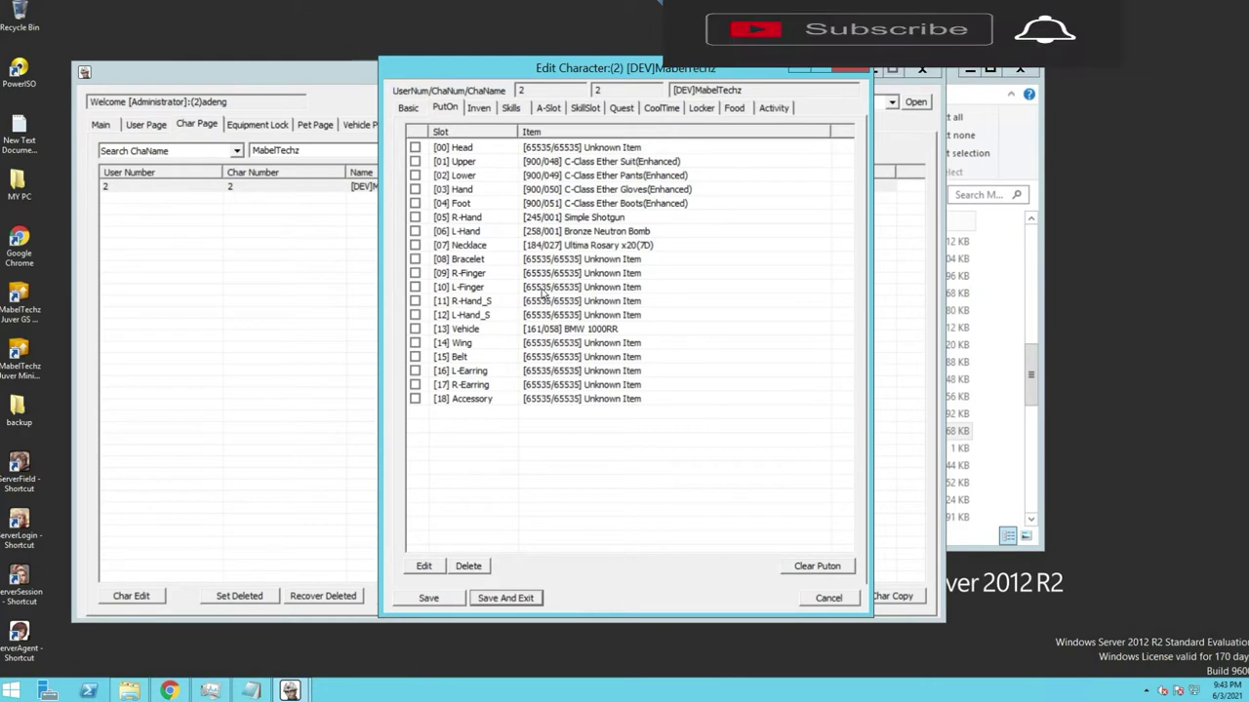
click(478, 107)
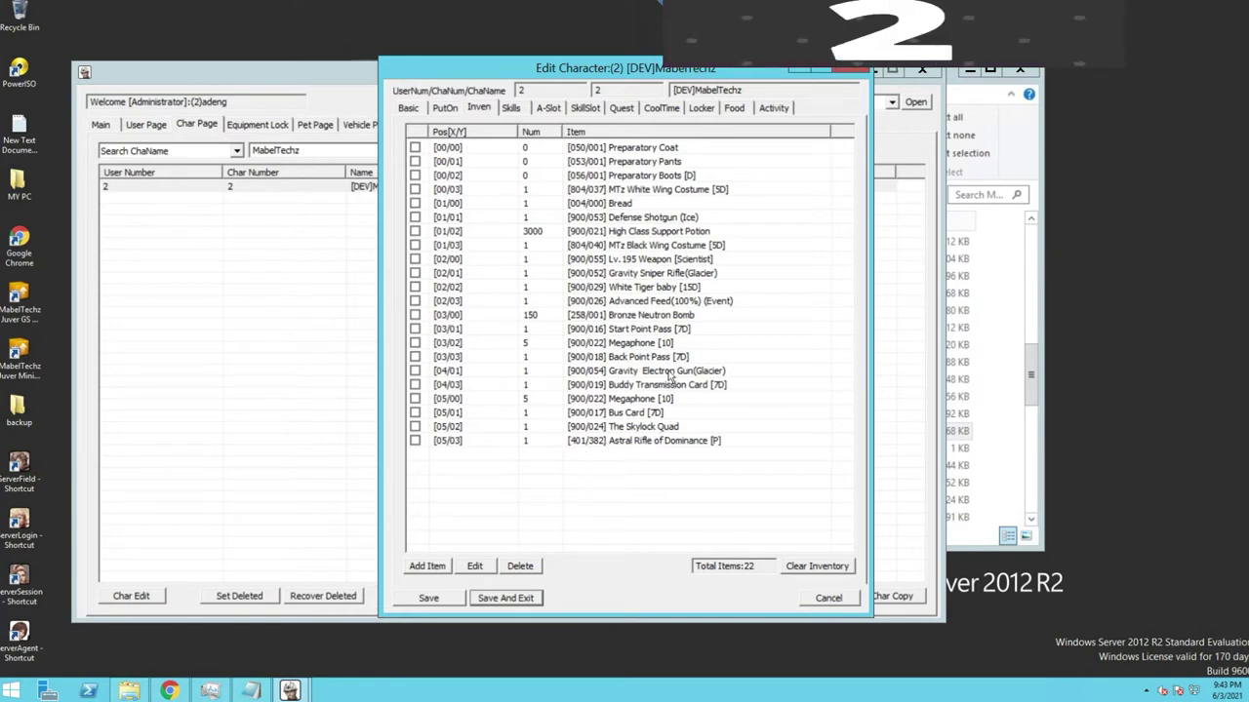
click(429, 566)
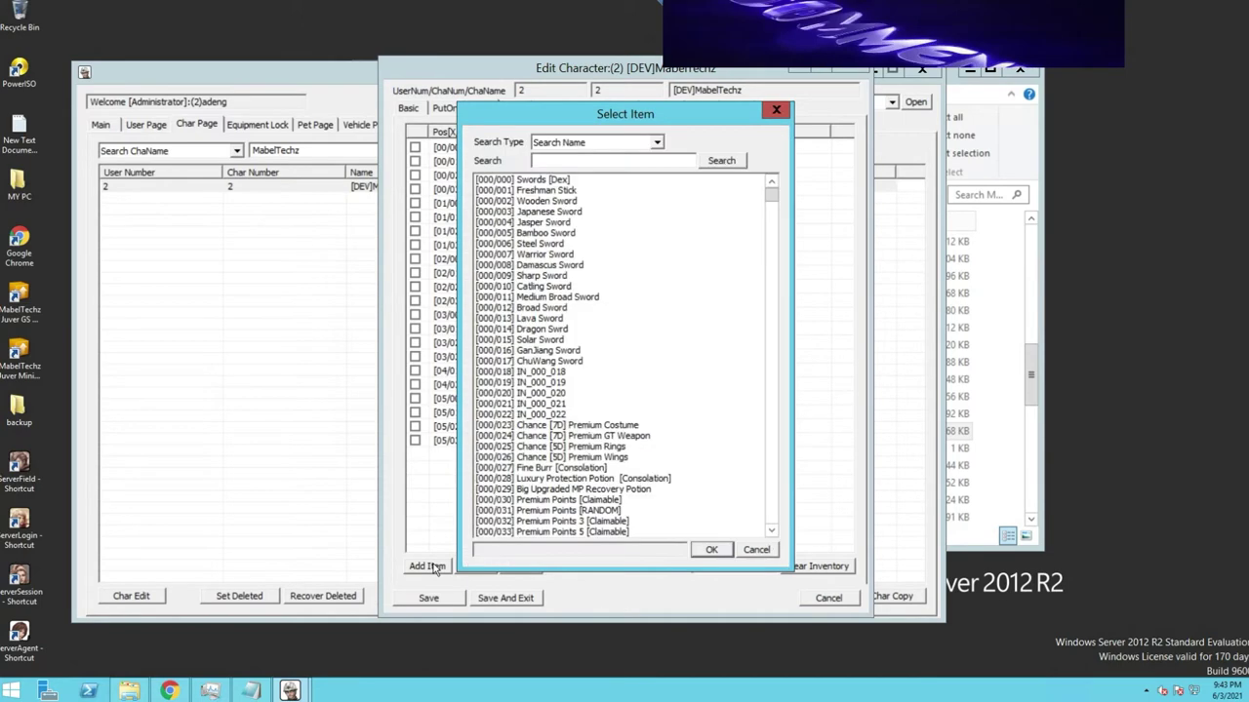
drag(677, 111, 983, 92)
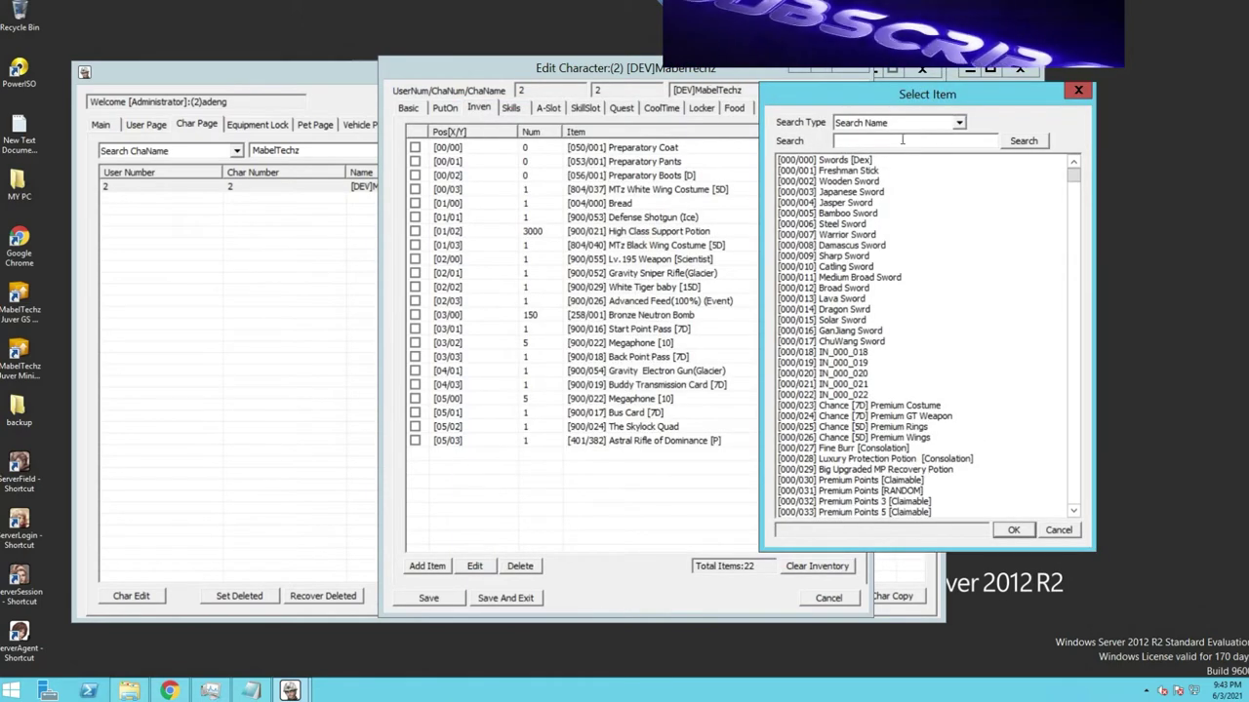
click(892, 141)
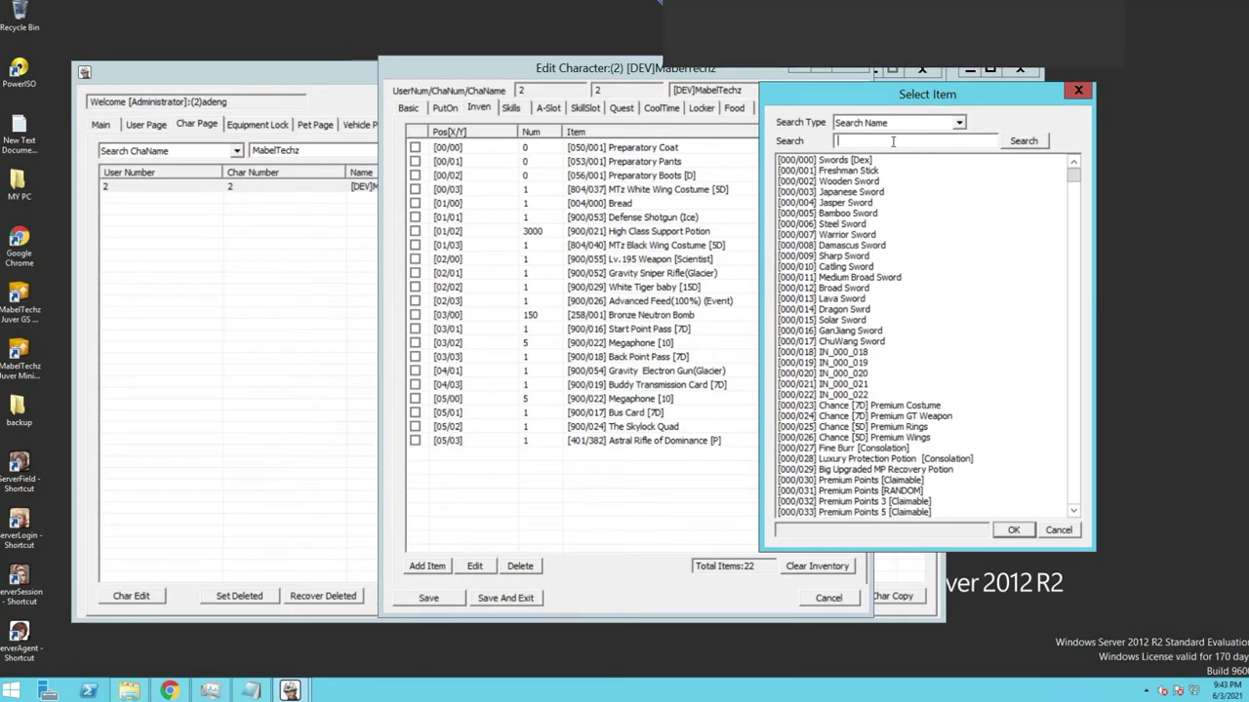
text(win)
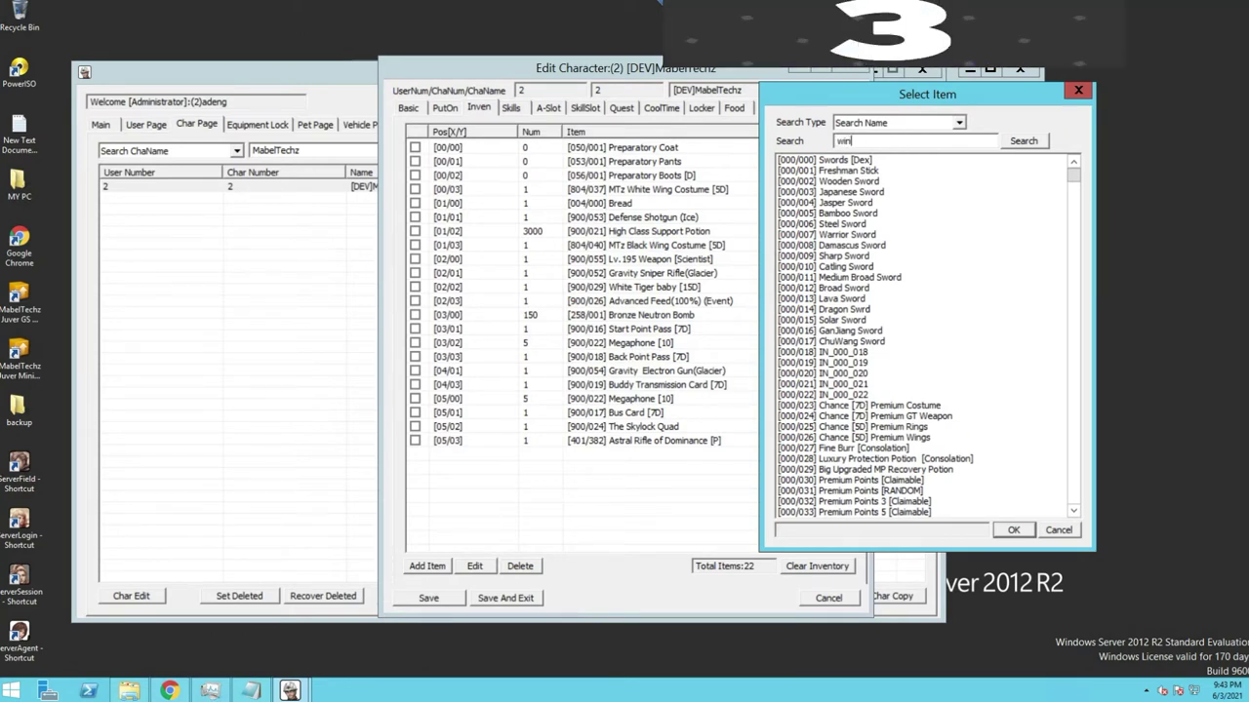
text(s)
key(BackSpace)
text(g)
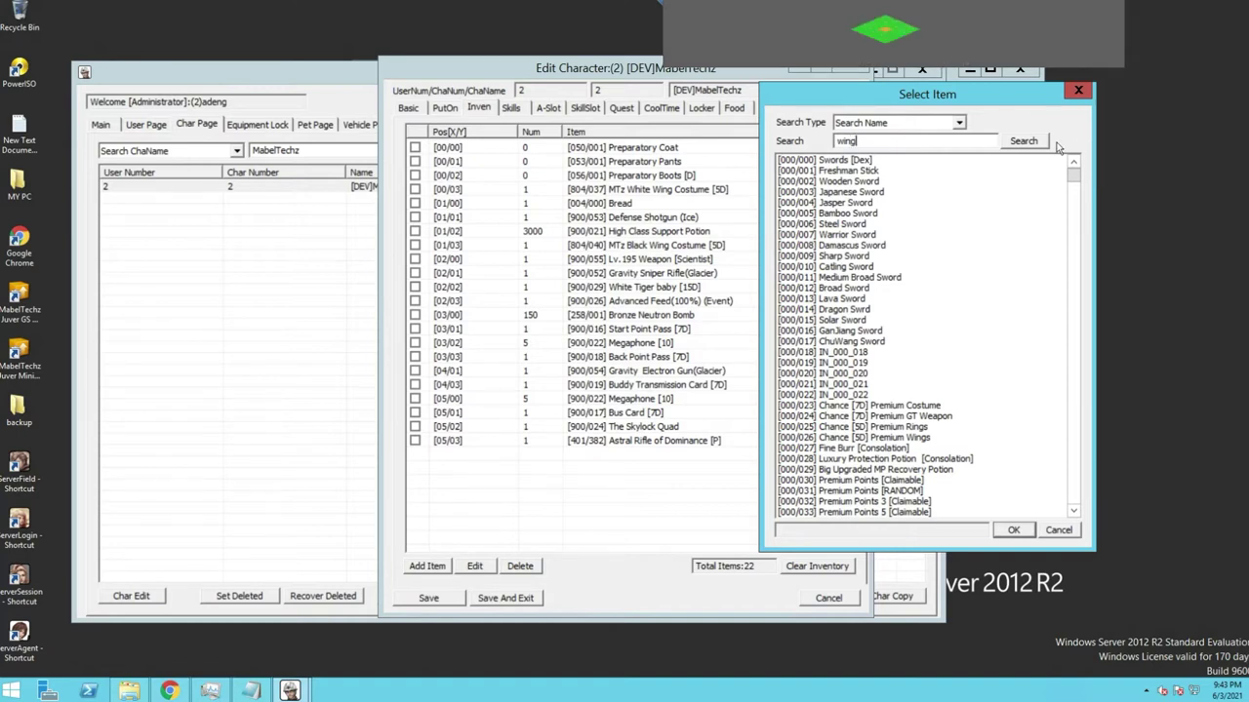
click(1025, 142)
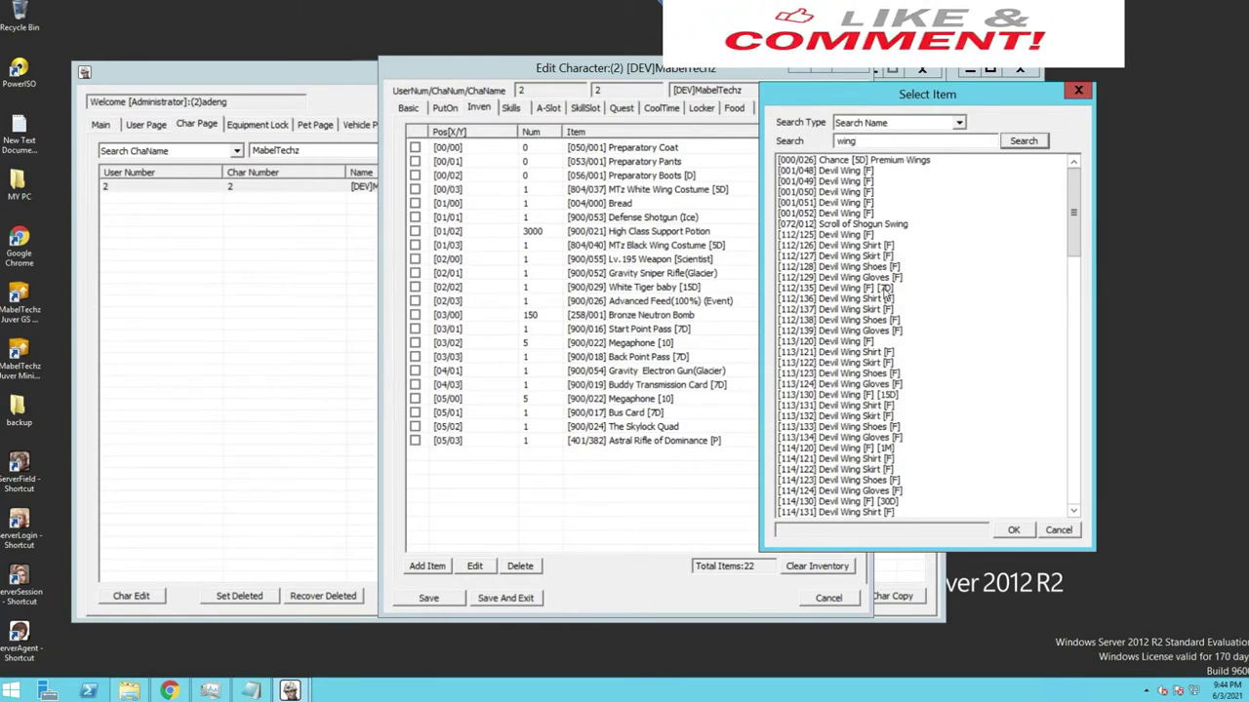
Step: Insert Chance [5D] Premium Wings into the inventory and open the inserted item for editing
click(893, 162)
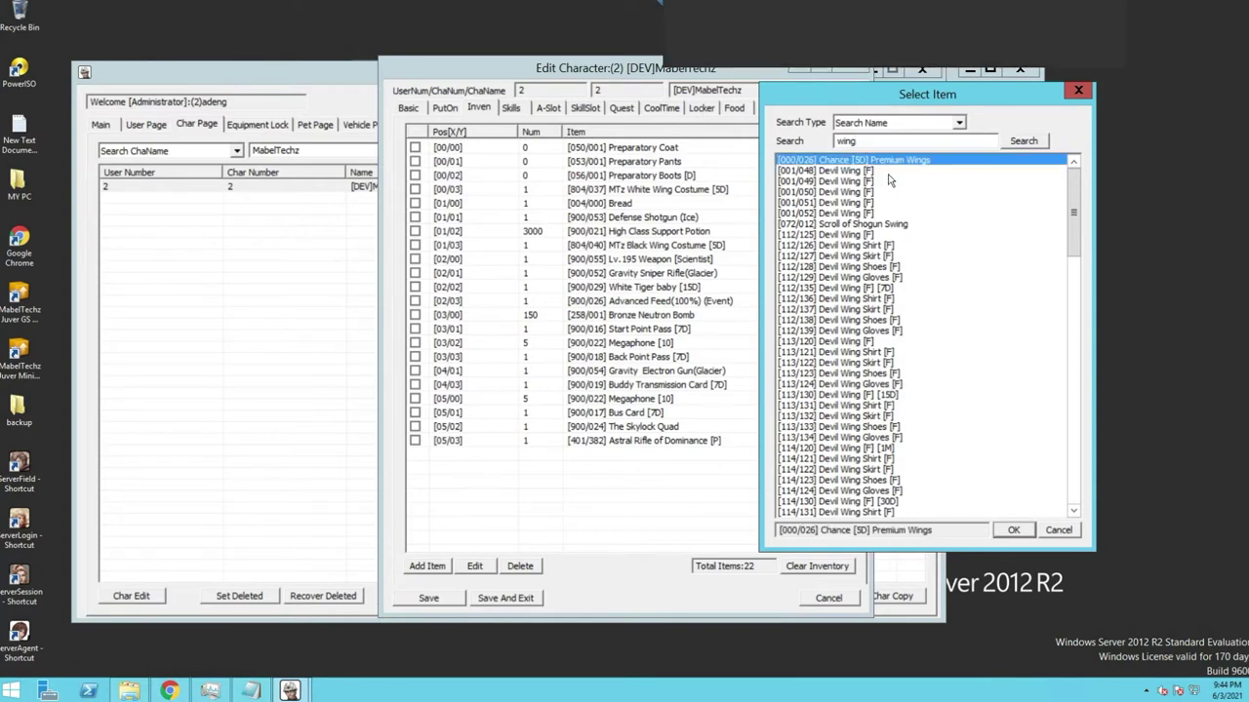
click(1008, 530)
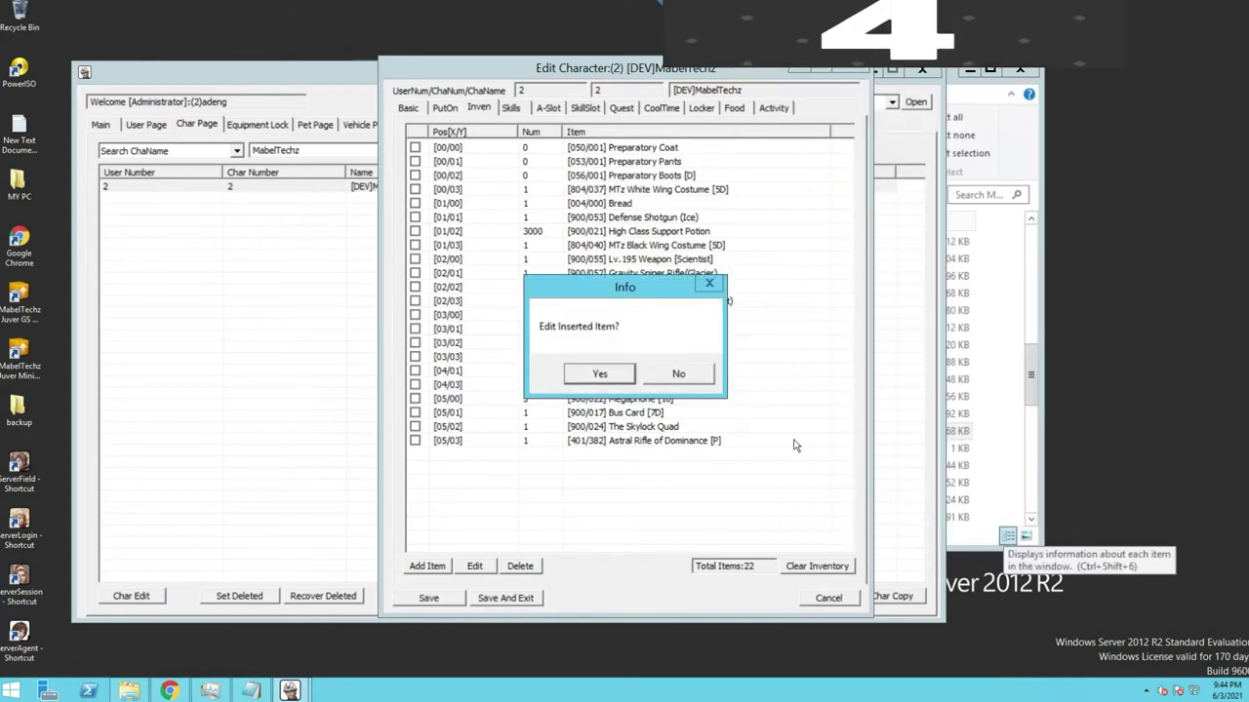
click(600, 376)
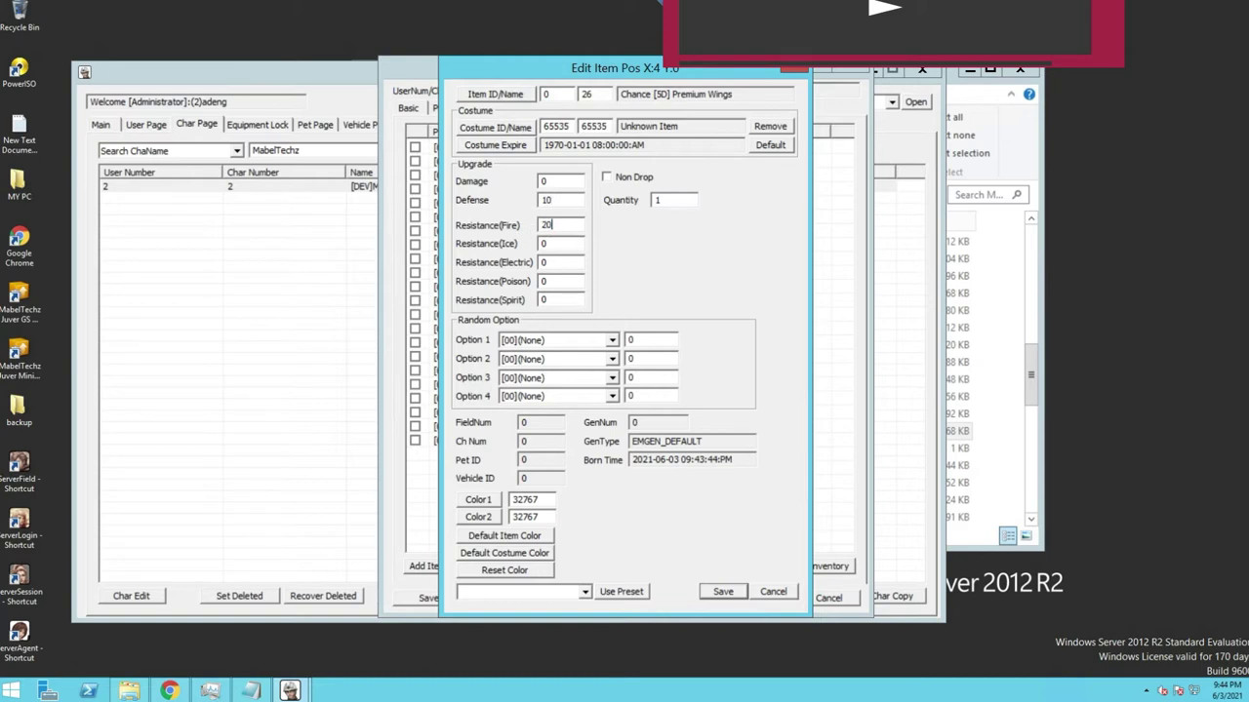
Step: Set the wings' Ice, Electric, Poison and Spirit resistances to 20 each
double_click(545, 244)
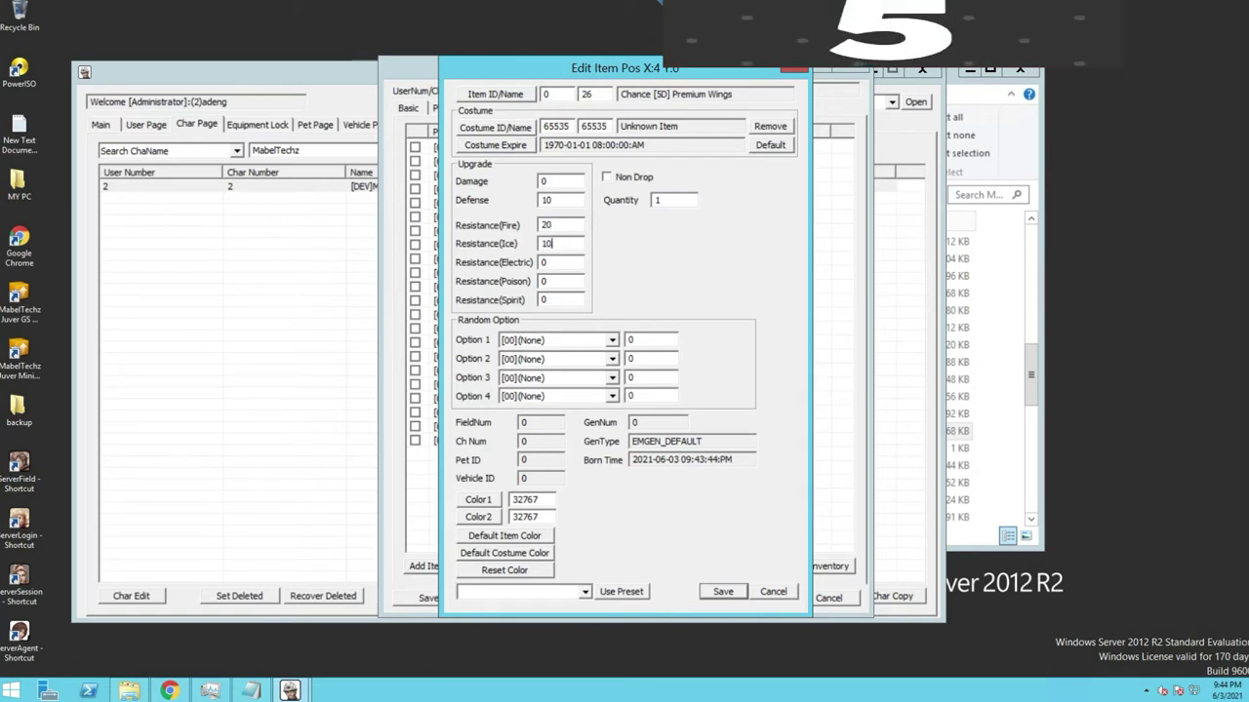
text(20)
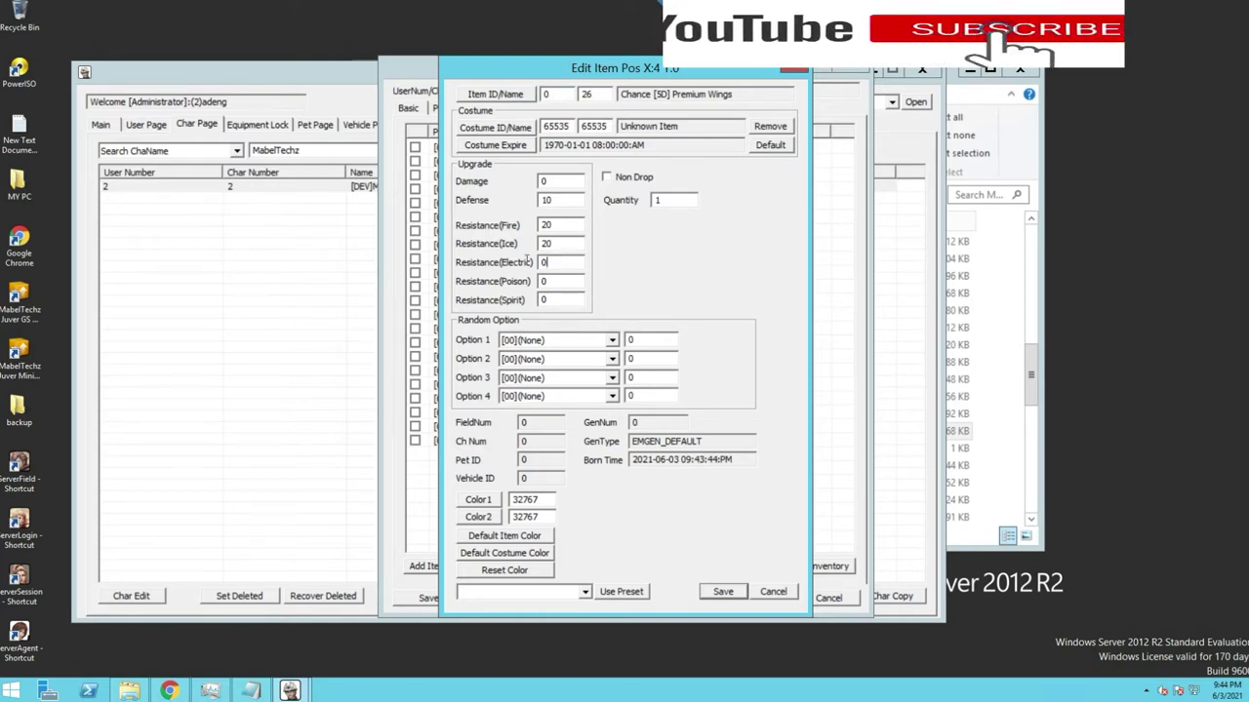
text(20)
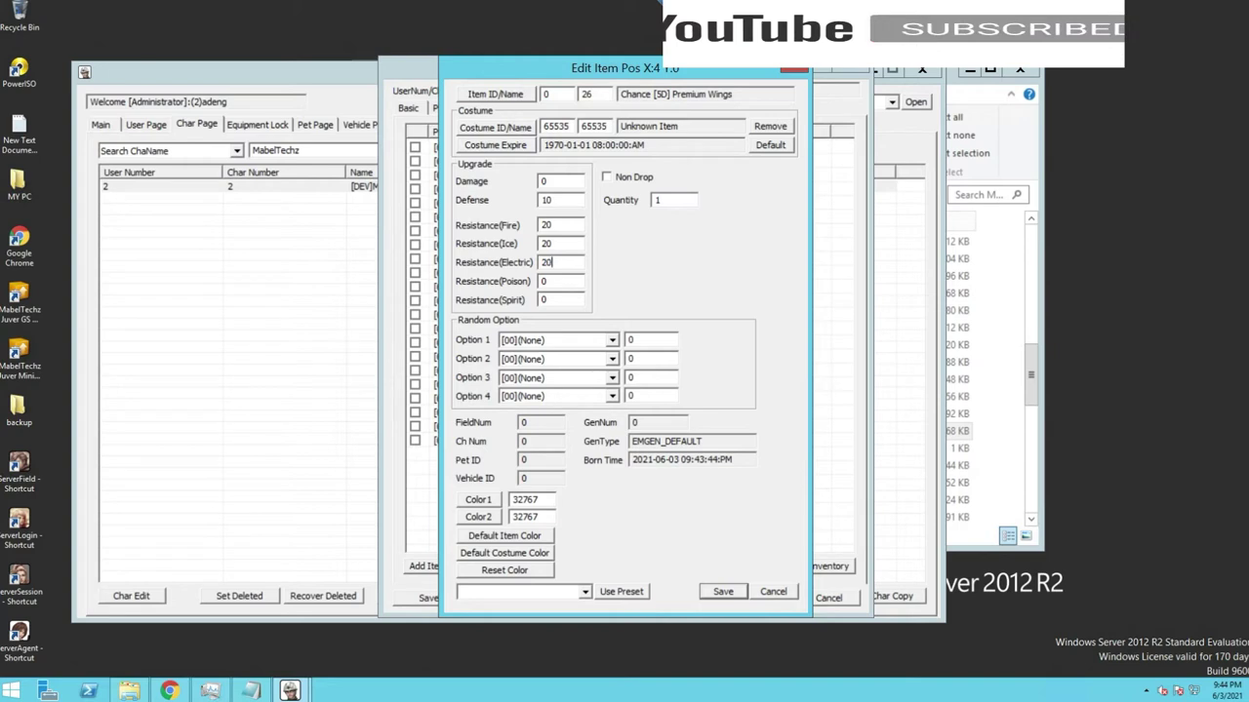
double_click(559, 283)
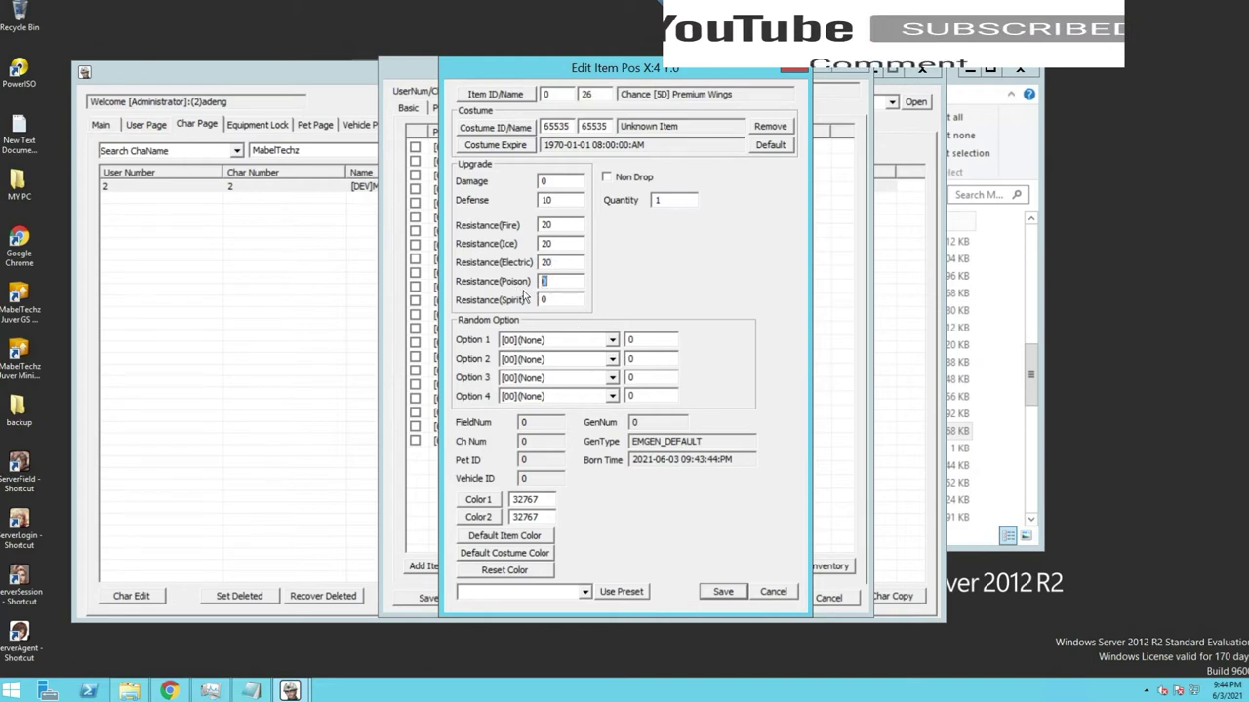
text(20)
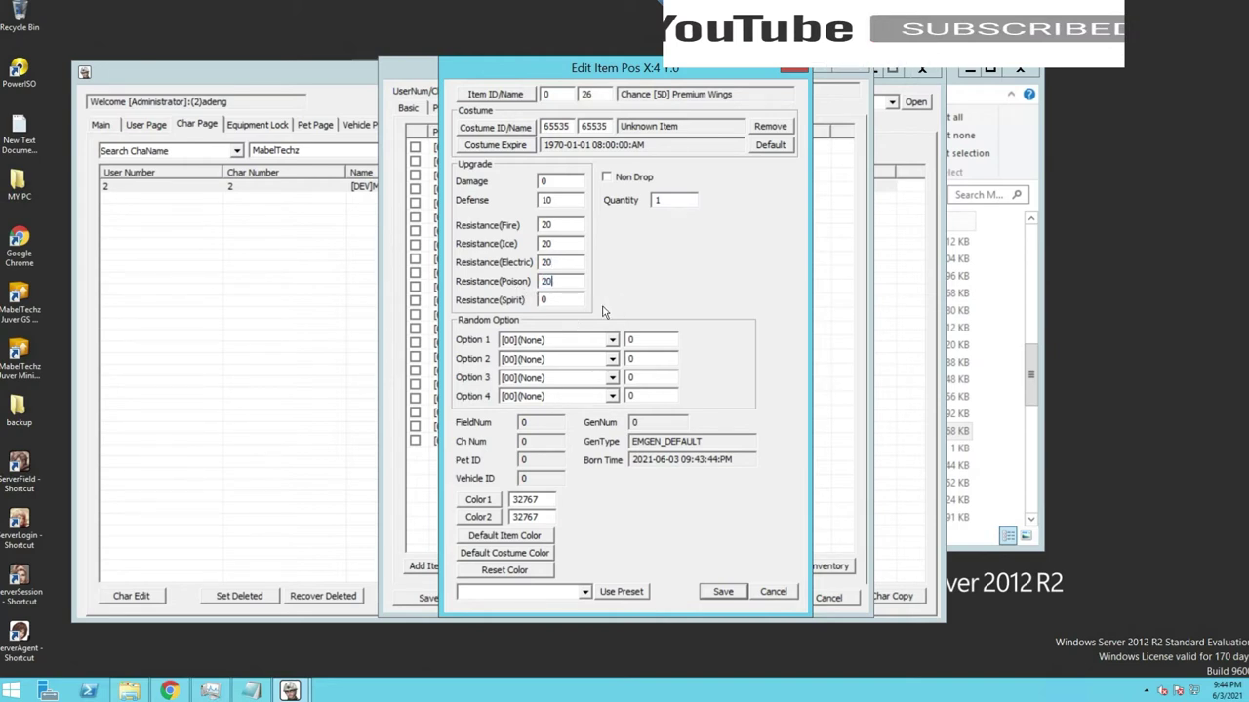
click(552, 302)
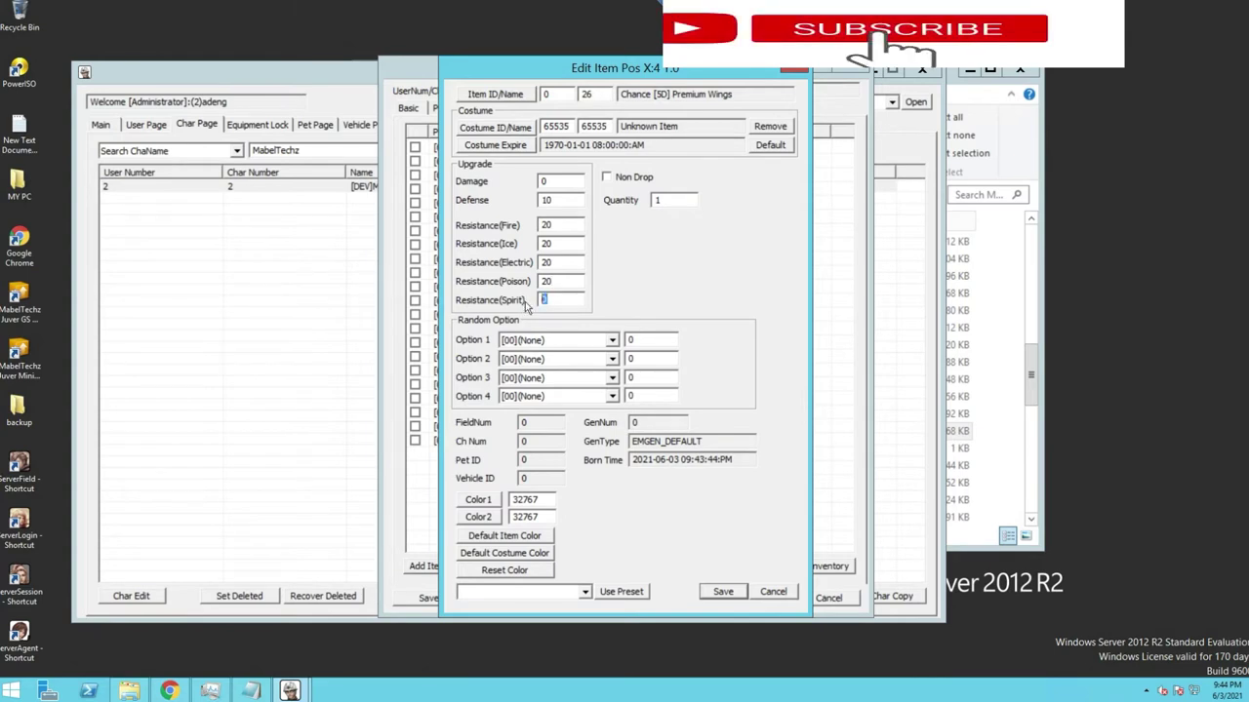
text(20)
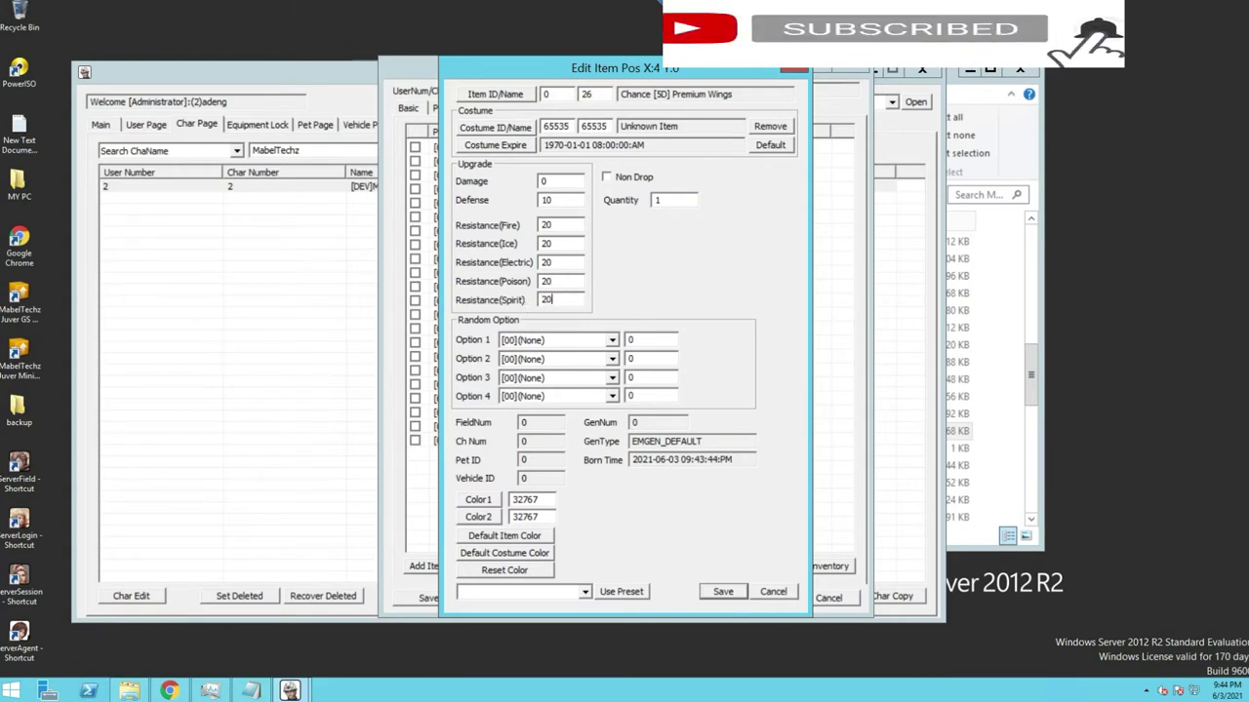
Step: Set the wings' random Option 1 to HitRate with value 50 and Option 2 to AvoidRate with value 50
click(611, 341)
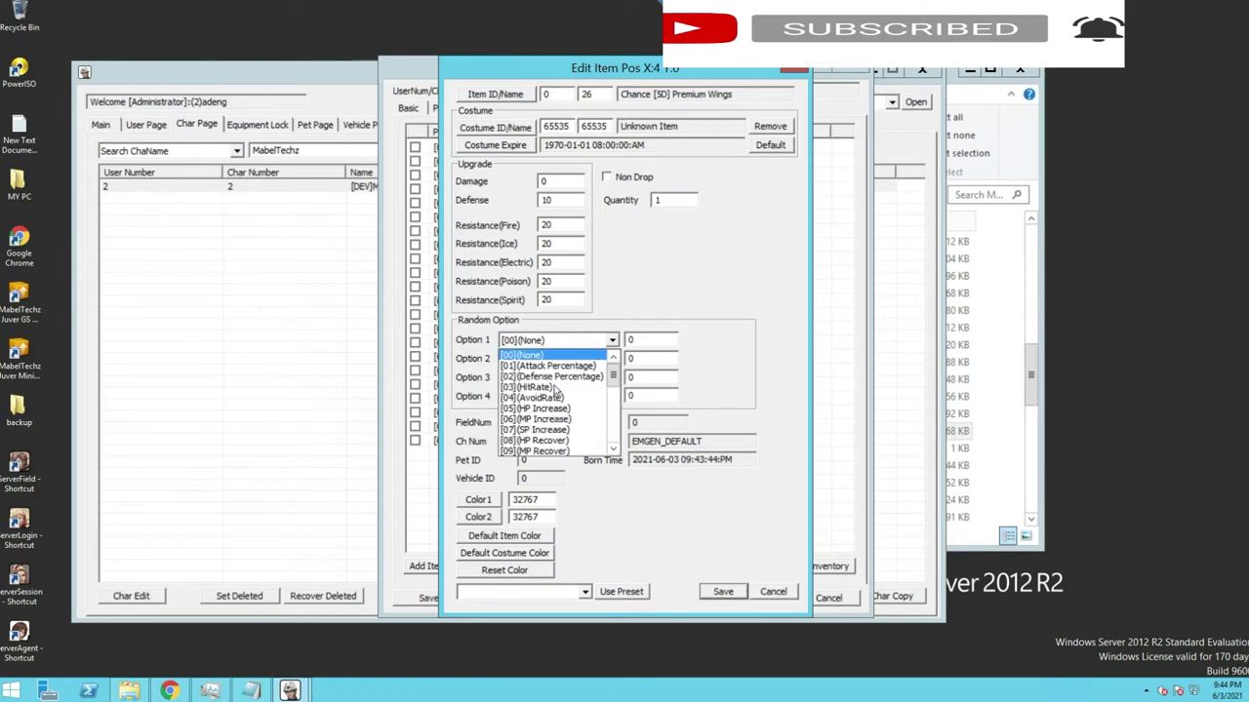
click(532, 388)
double_click(636, 338)
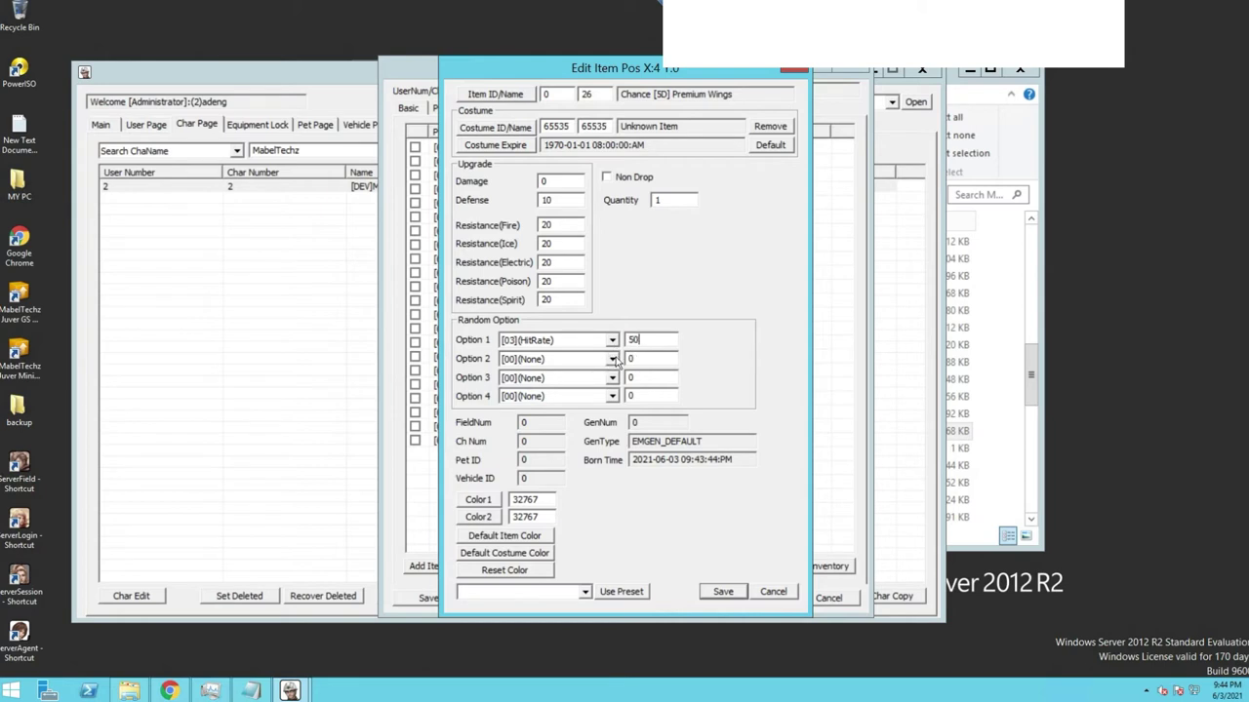
click(616, 361)
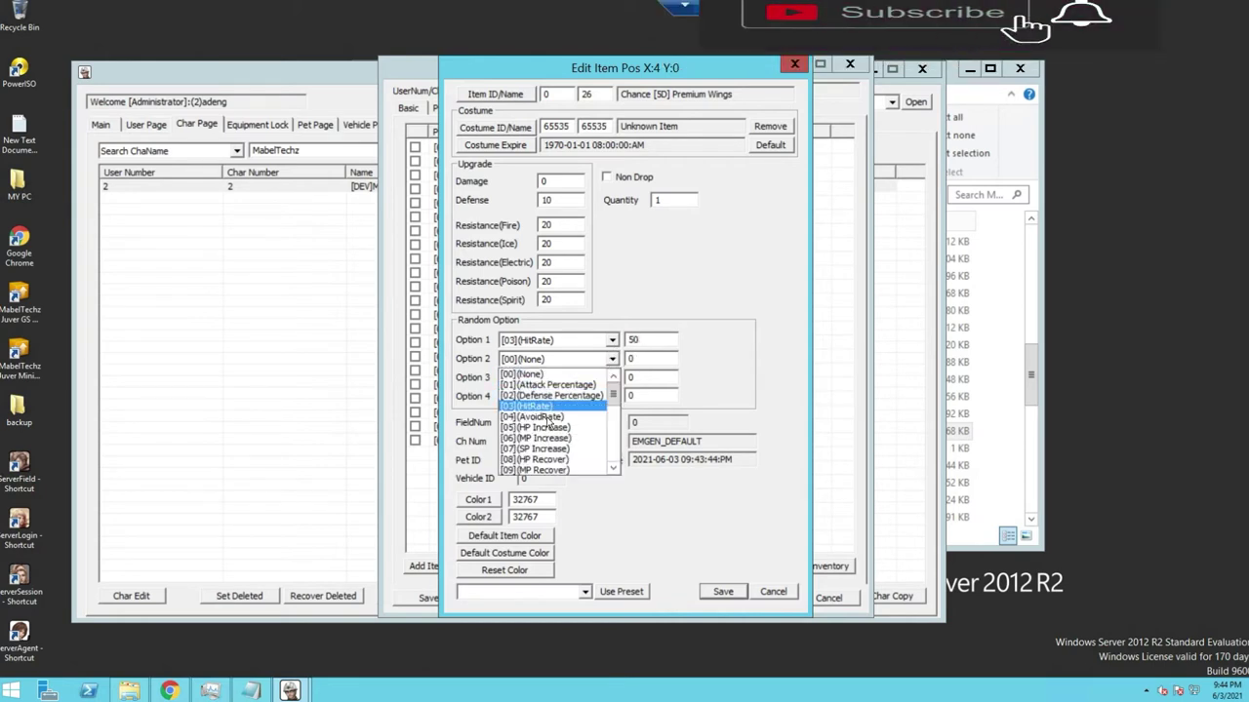
click(603, 383)
key(Down)
key(Down)
key(Down)
key(Down)
key(Tab)
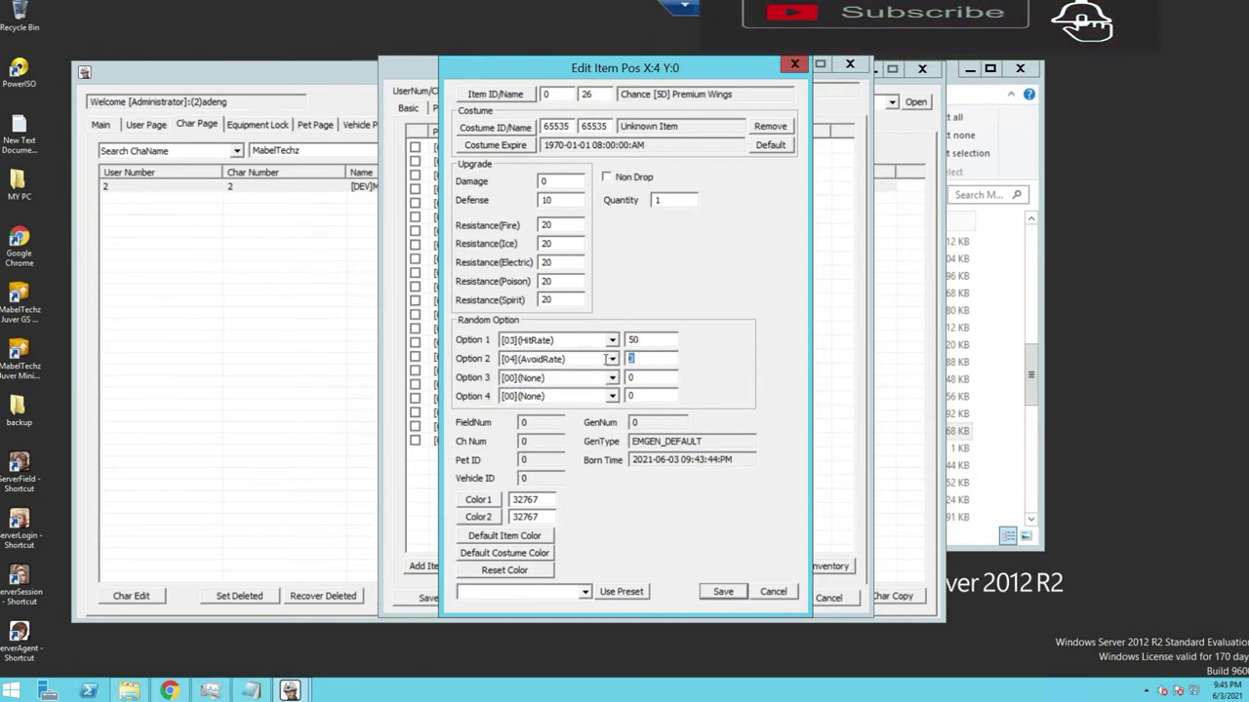
text(50)
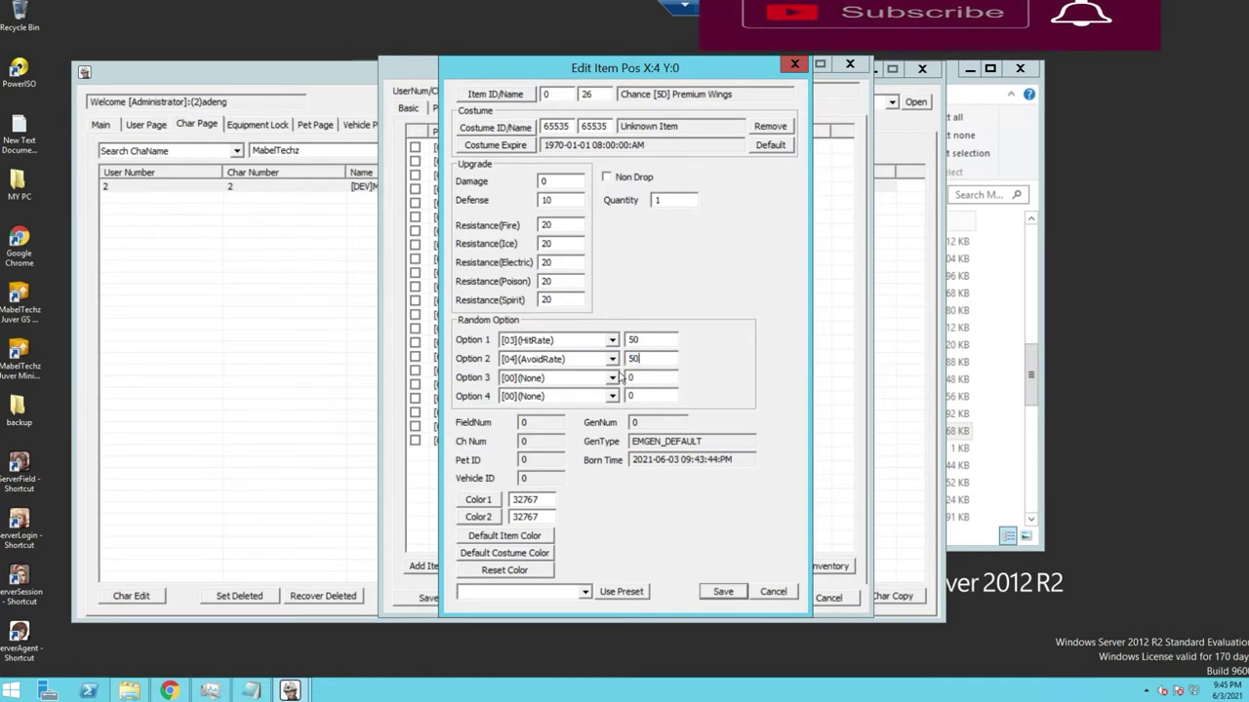
Step: Set random Option 3 to Defense Percentage with value 50 and Option 4 to HP Increase with value 50
click(613, 379)
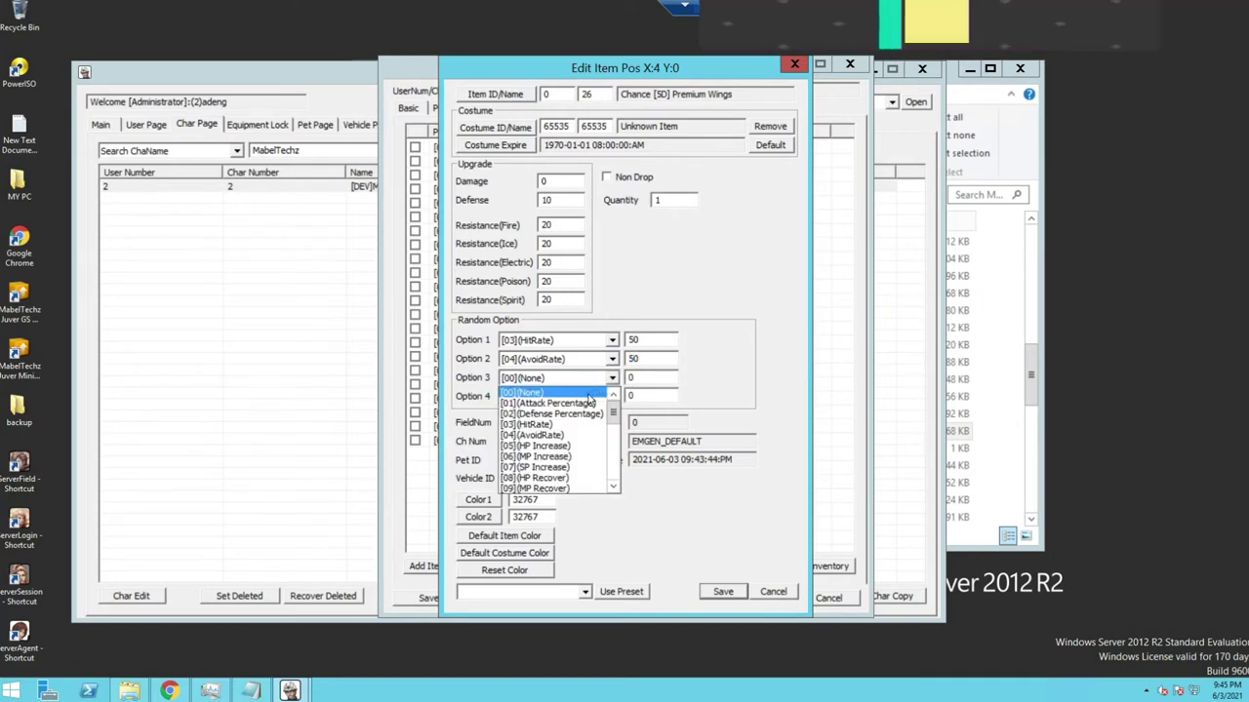
click(587, 415)
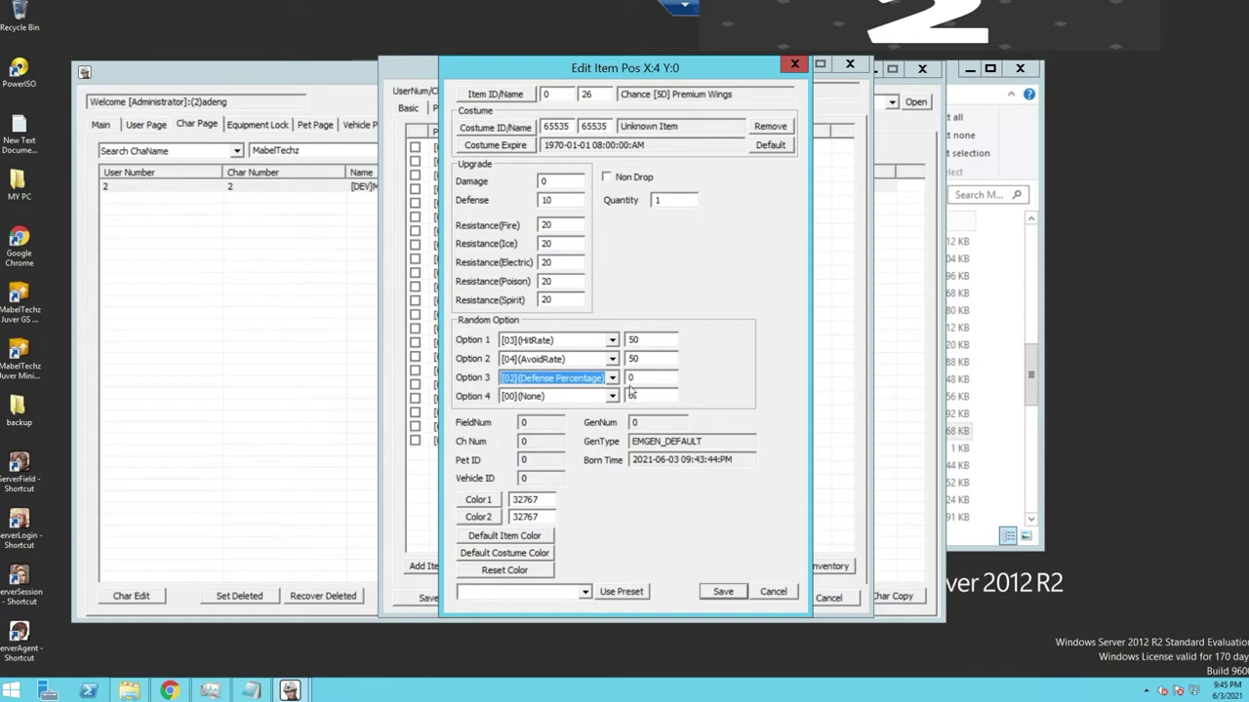
click(636, 379)
text(50)
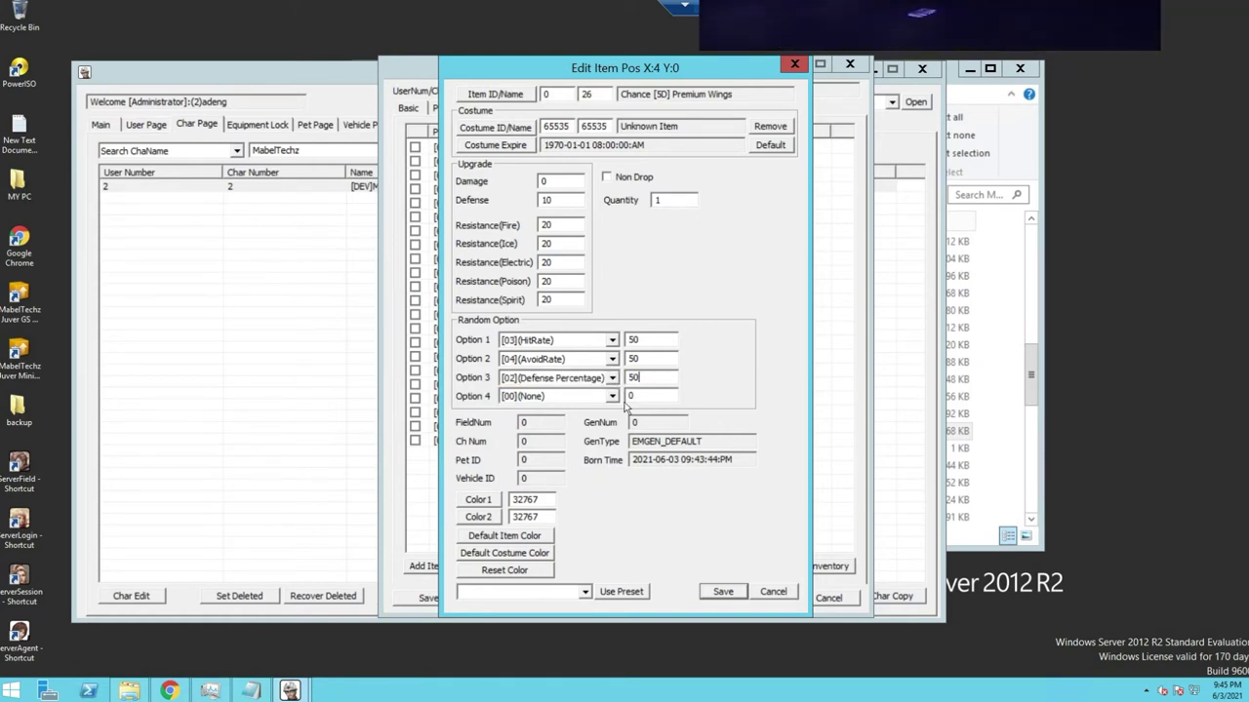
click(613, 396)
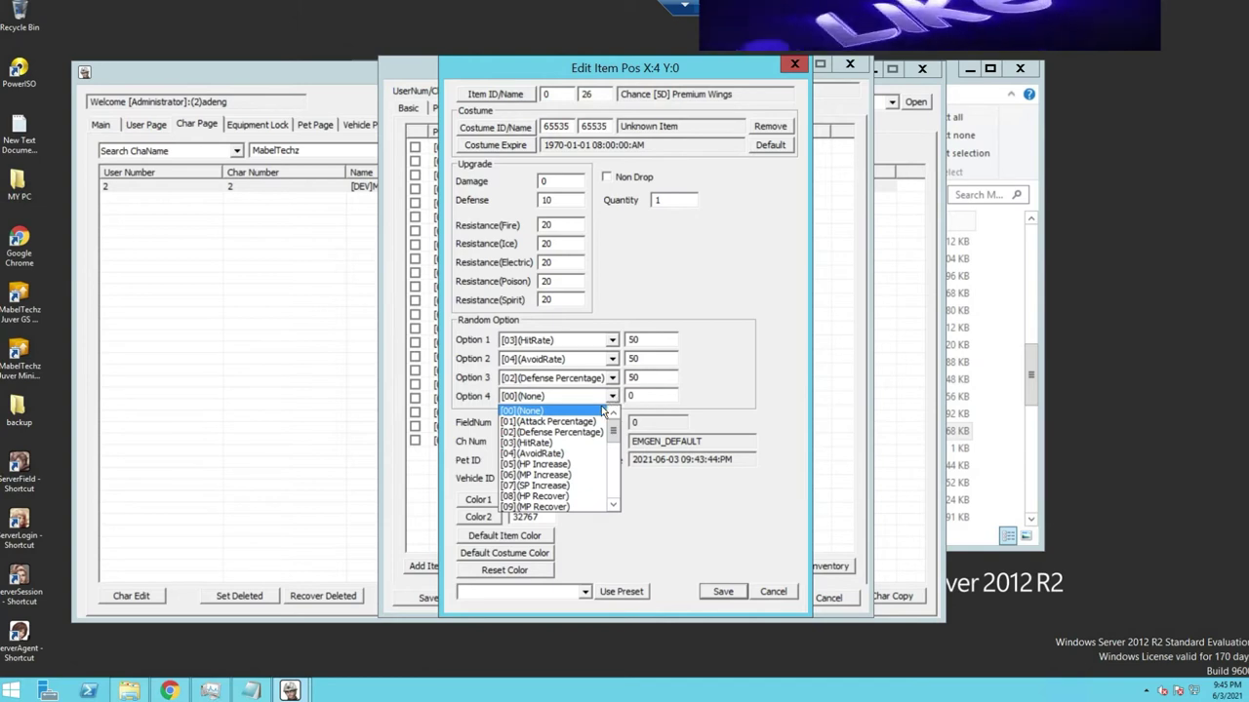
click(563, 467)
key(Tab)
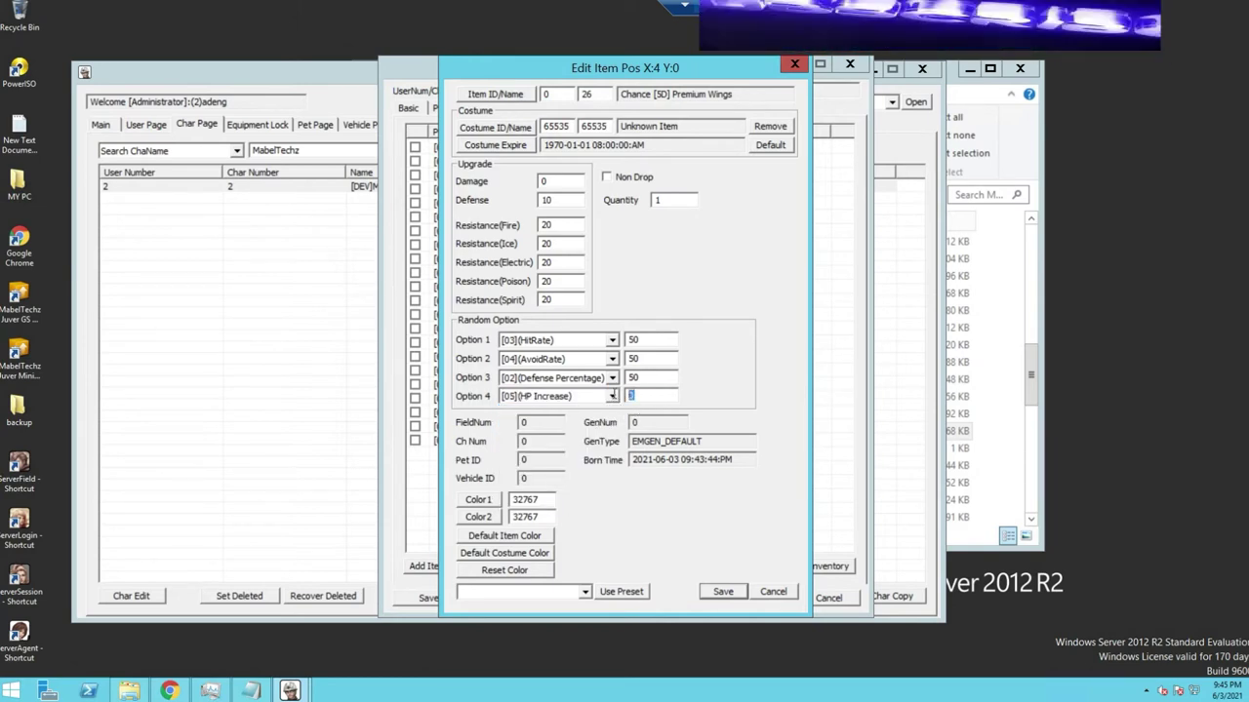
text(50)
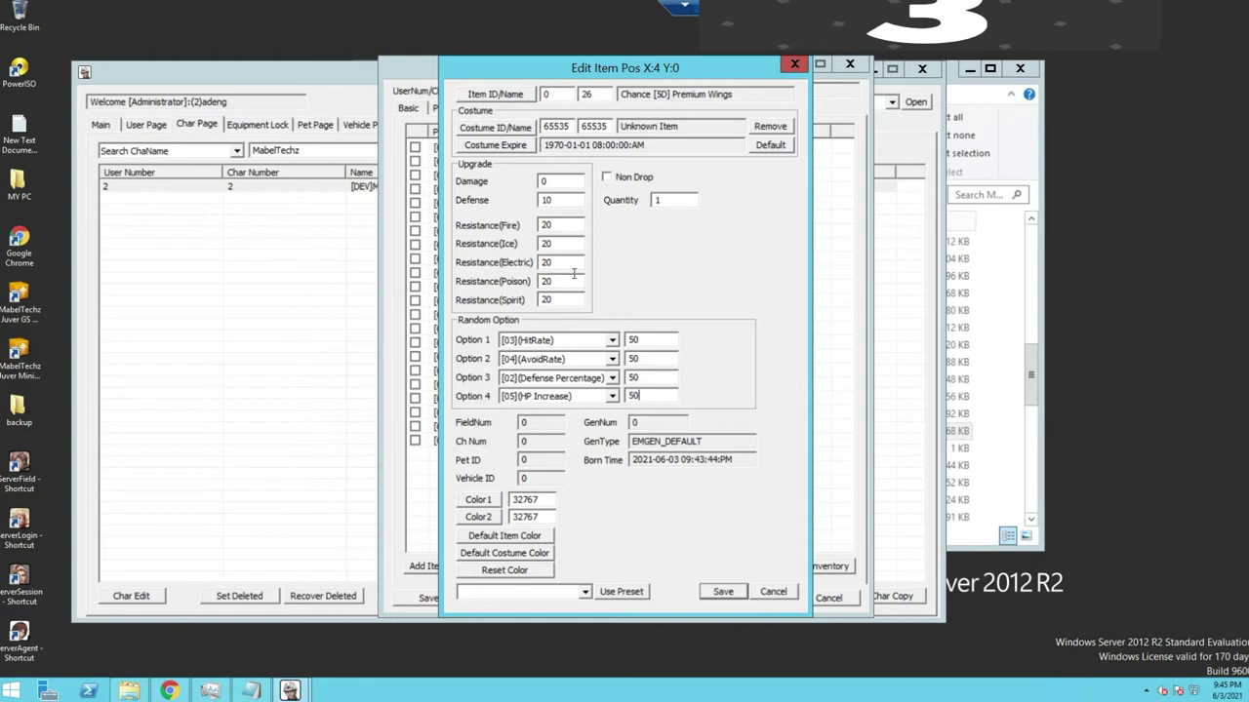
Step: Mark the Chance [5D] Premium Wings as Non Drop and save the item
click(607, 179)
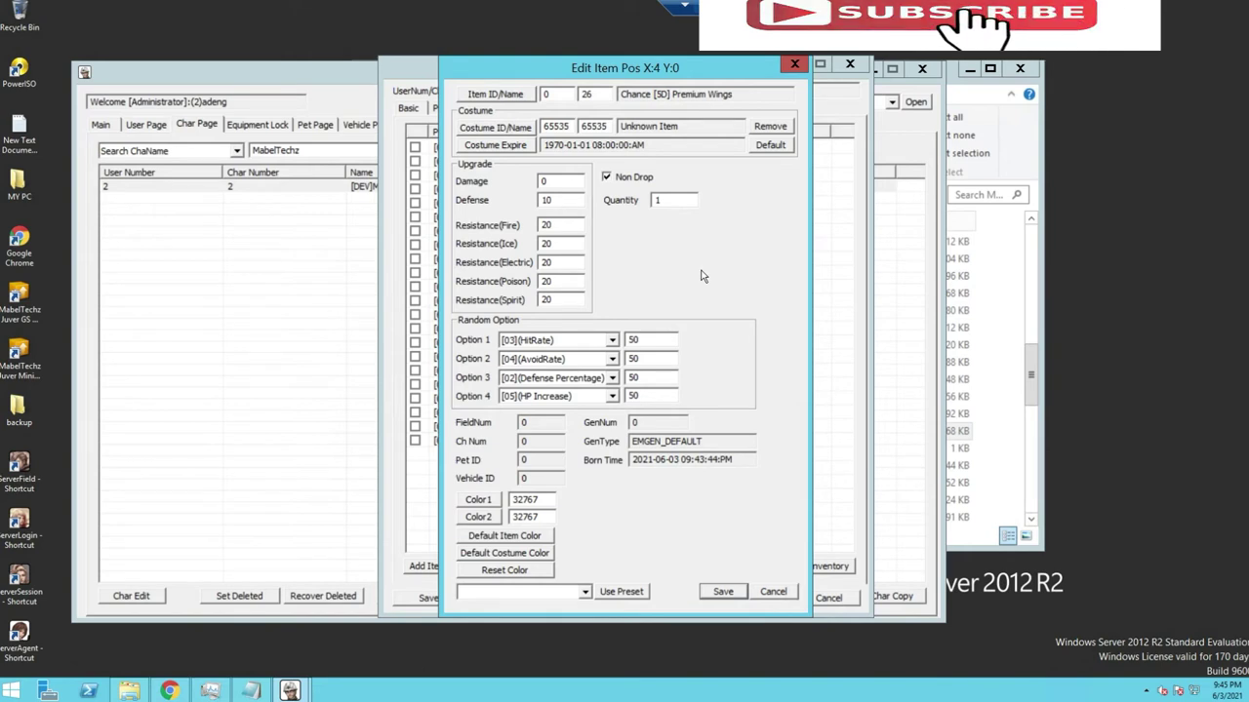
click(723, 593)
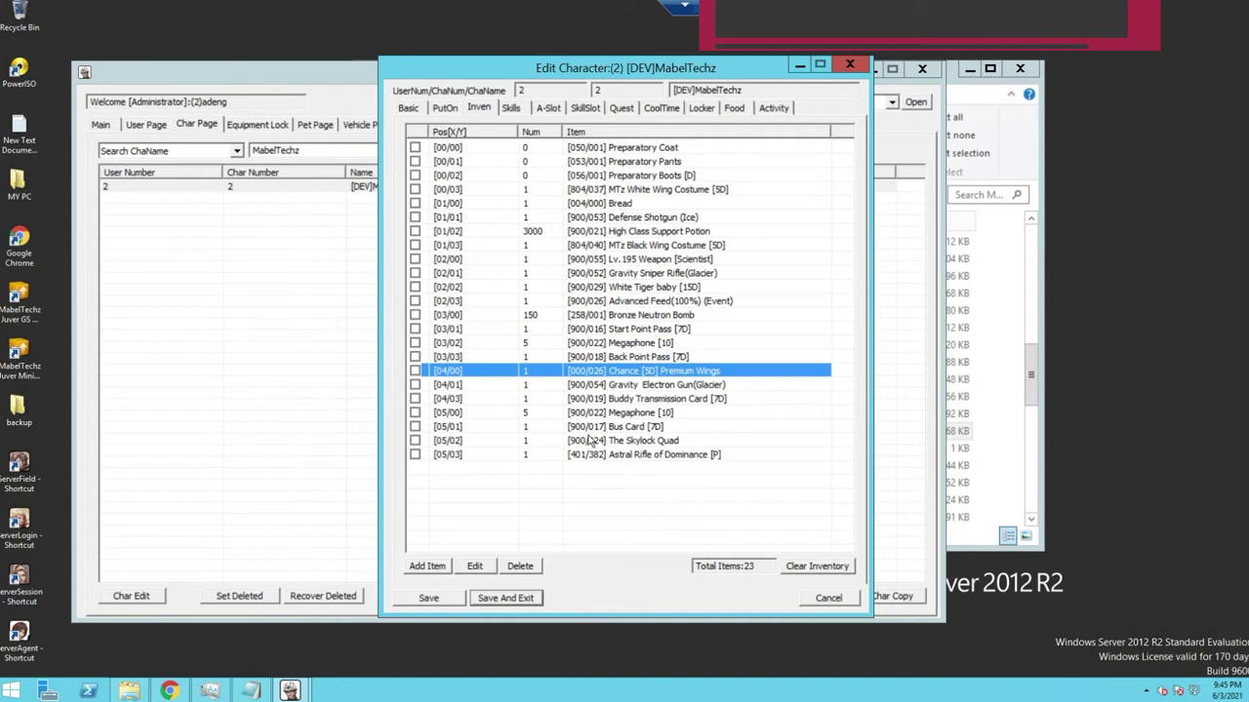
Step: Start adding another inventory item and search the item list by name for "black dragon"
click(437, 566)
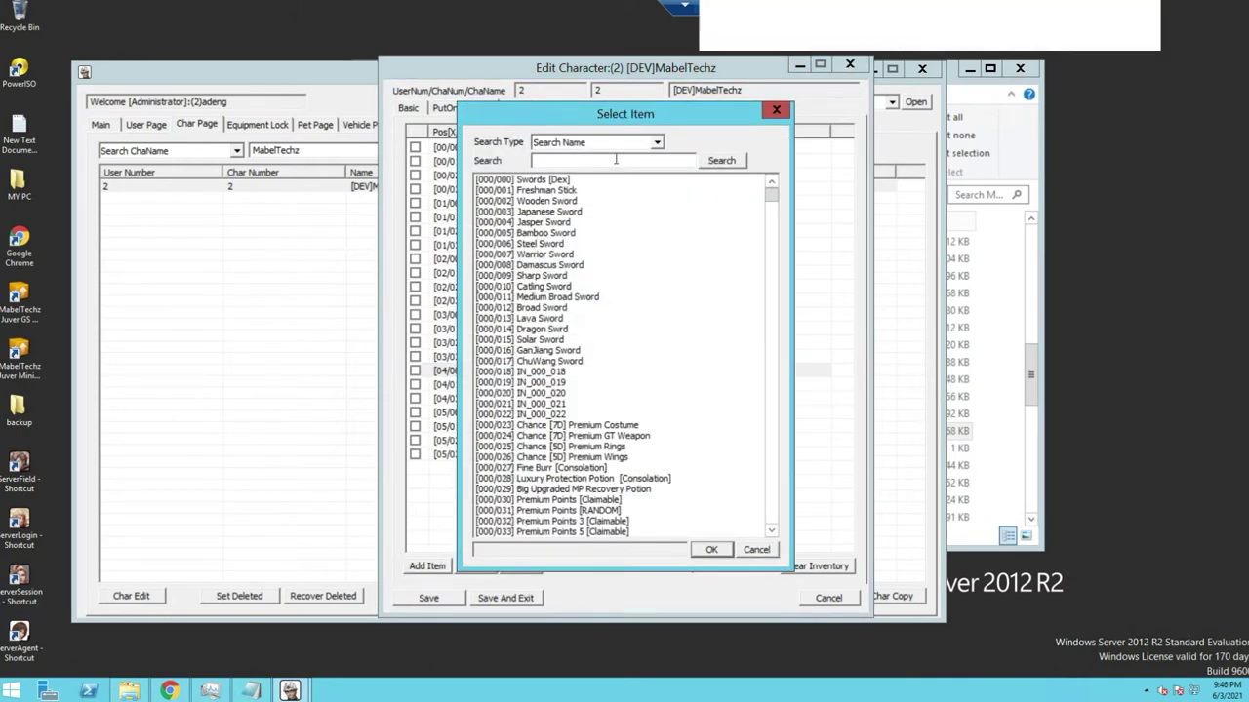
text(b)
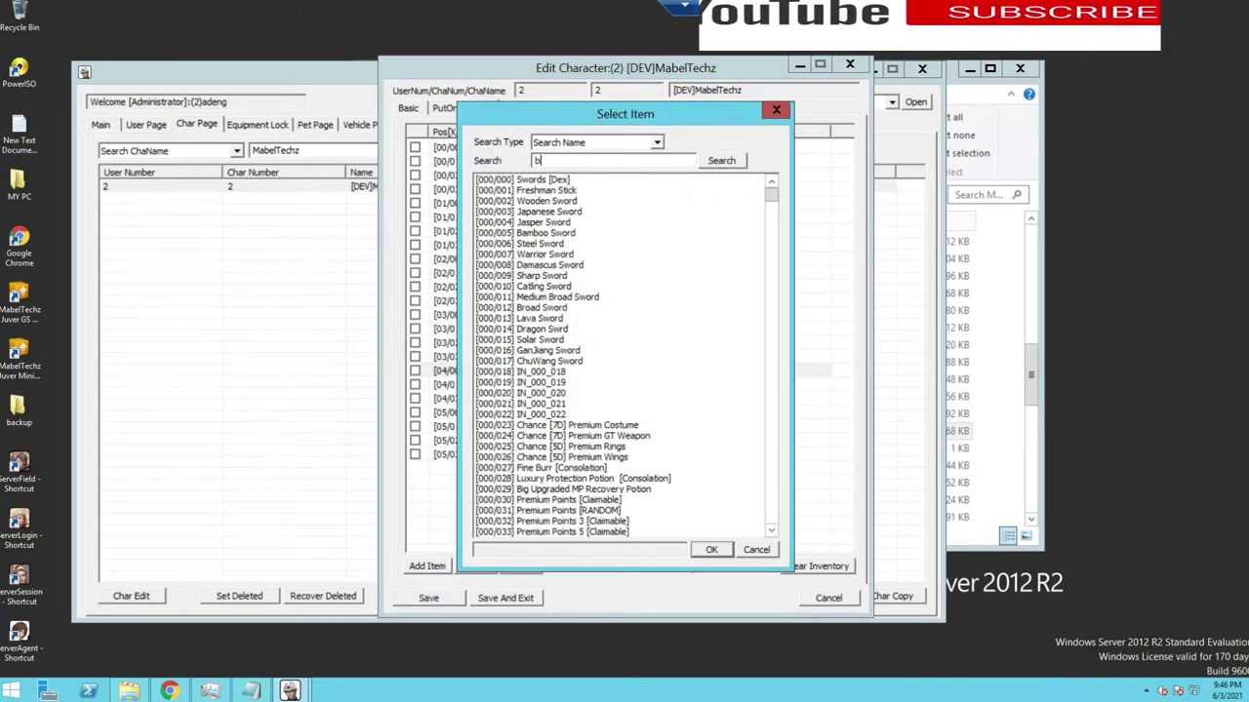
text(lack dr)
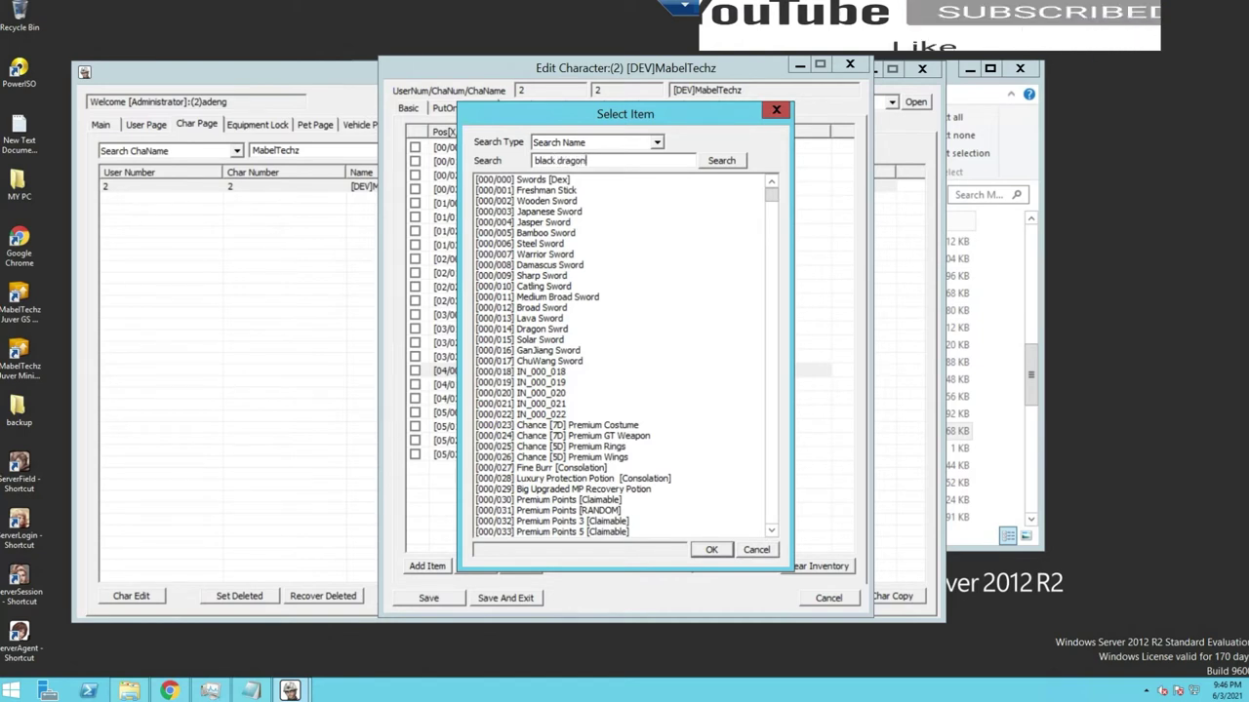
text(agon)
click(723, 162)
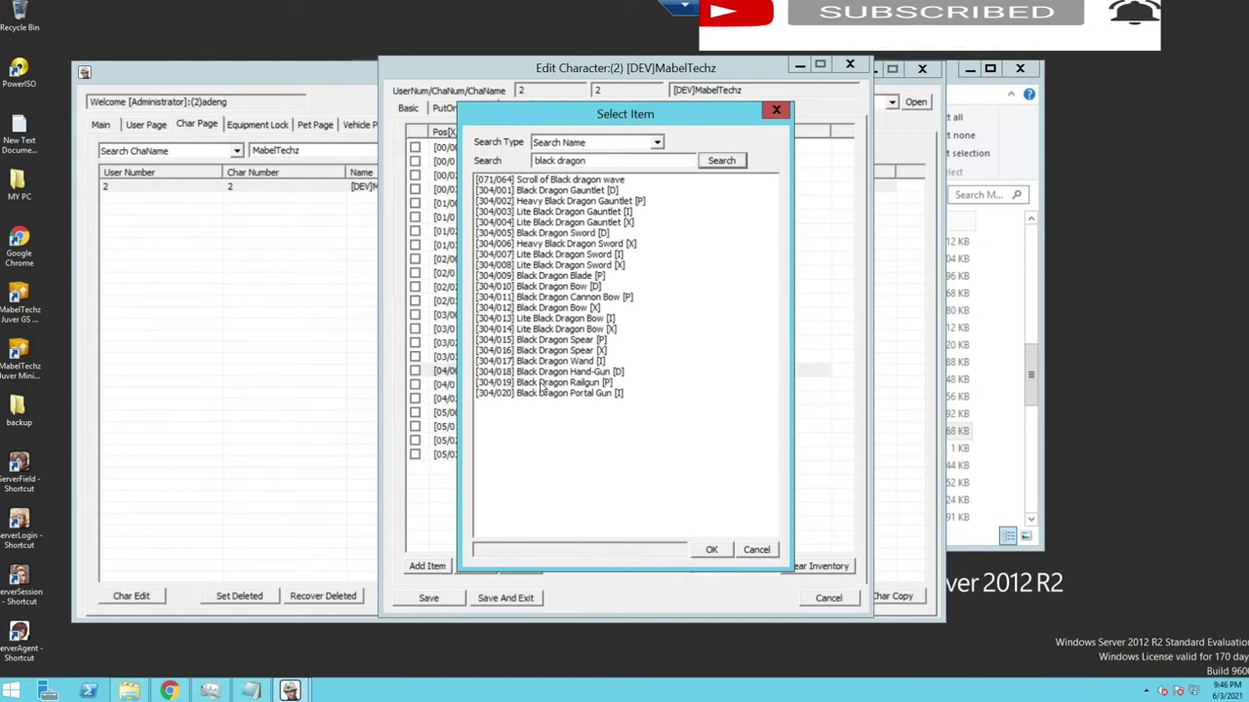
Step: Add the Black Dragon Railgun [P] to the inventory with a Damage upgrade of 14 and save the item
click(540, 384)
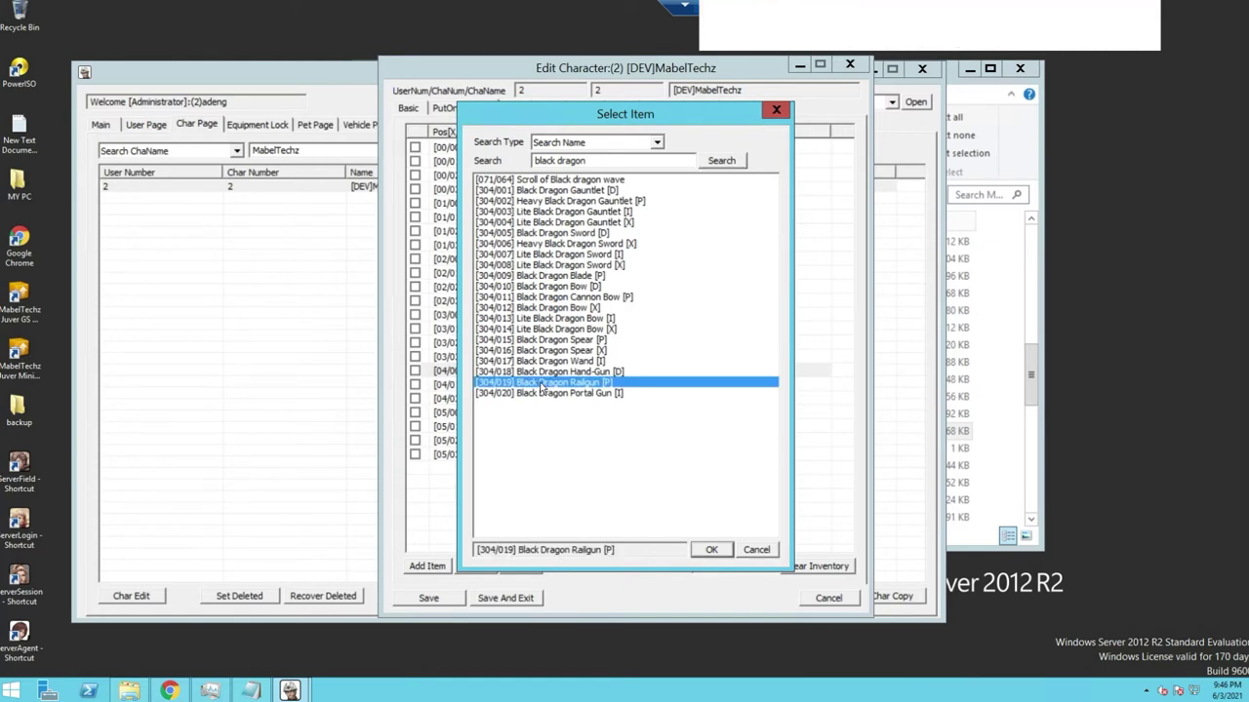
click(711, 550)
click(612, 377)
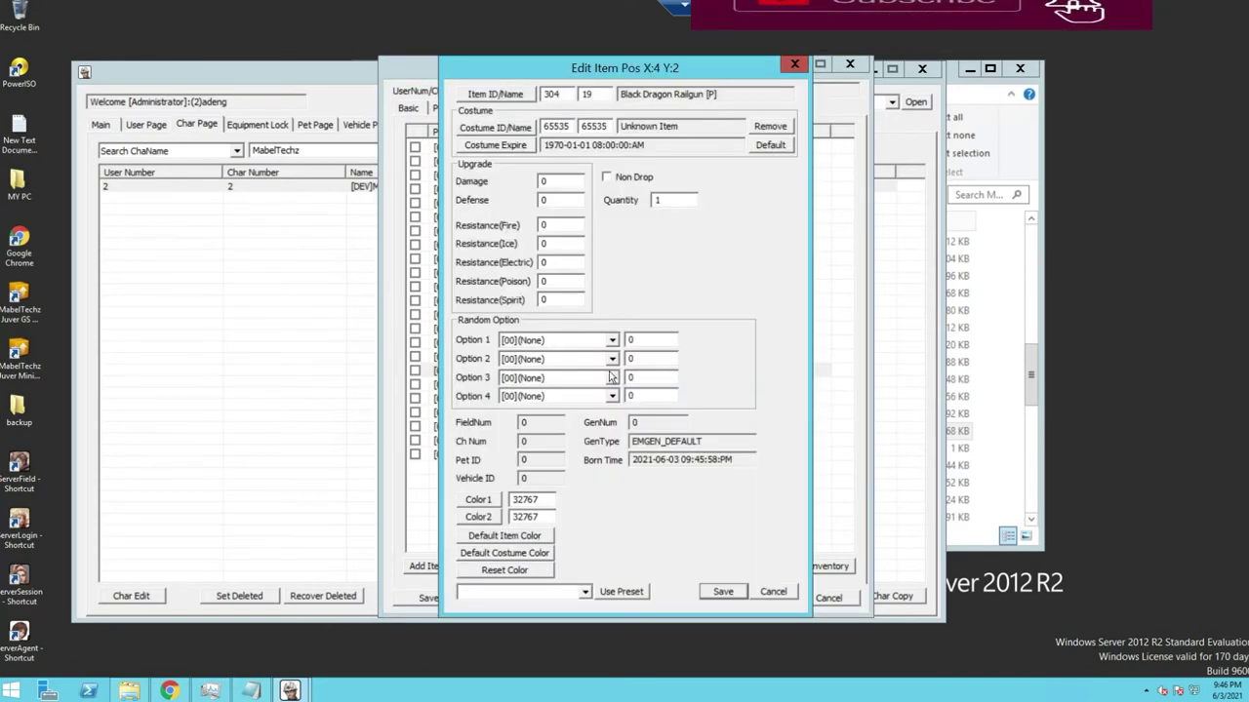
double_click(548, 182)
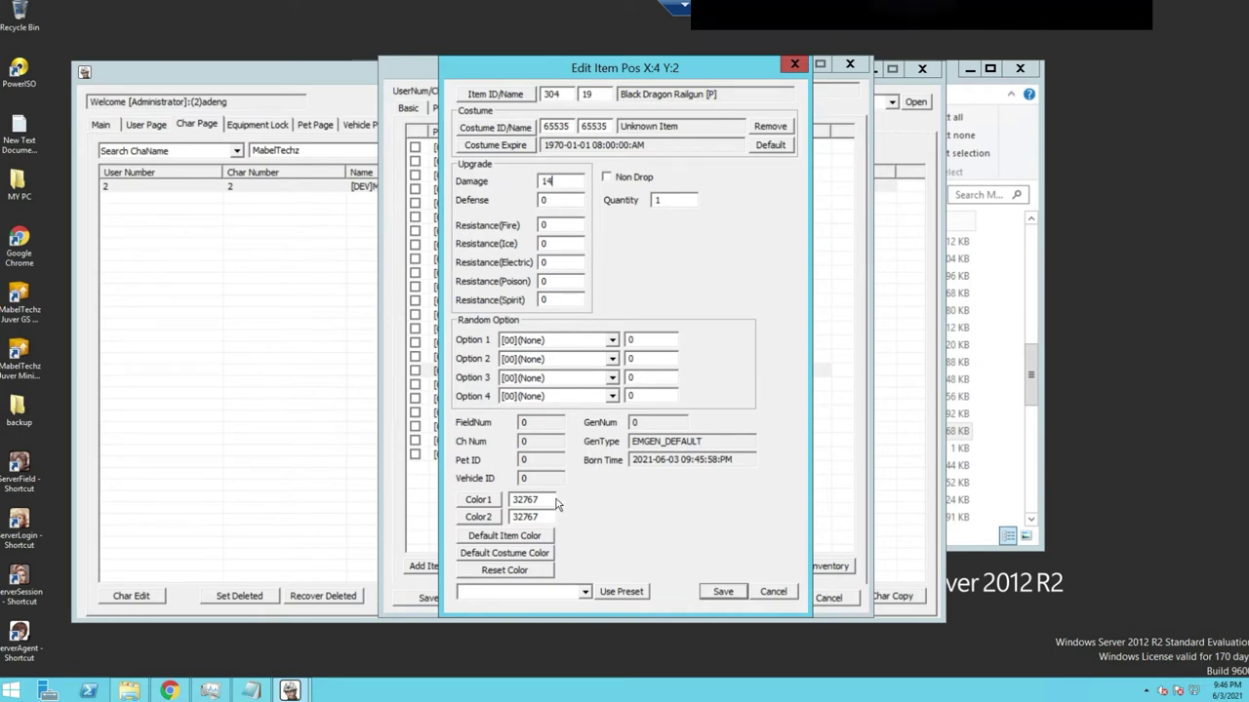
click(722, 593)
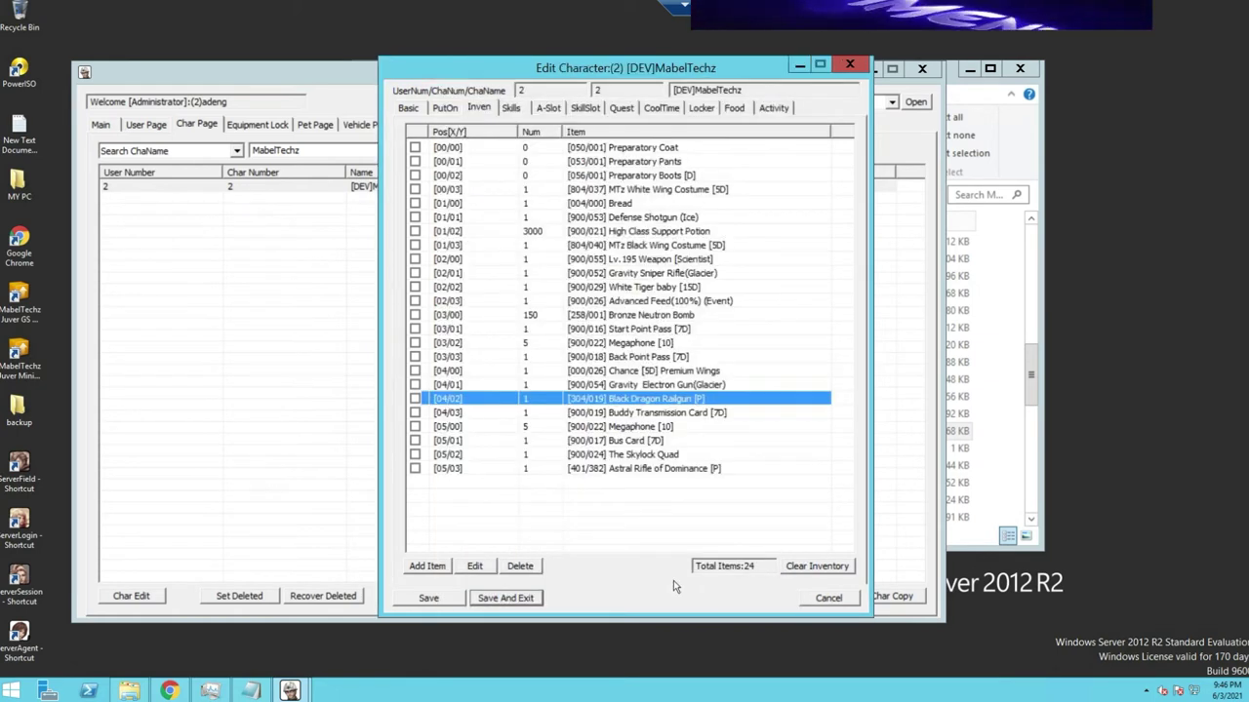
Step: Save the character's changes, close the character editor and exit GMTool
click(507, 599)
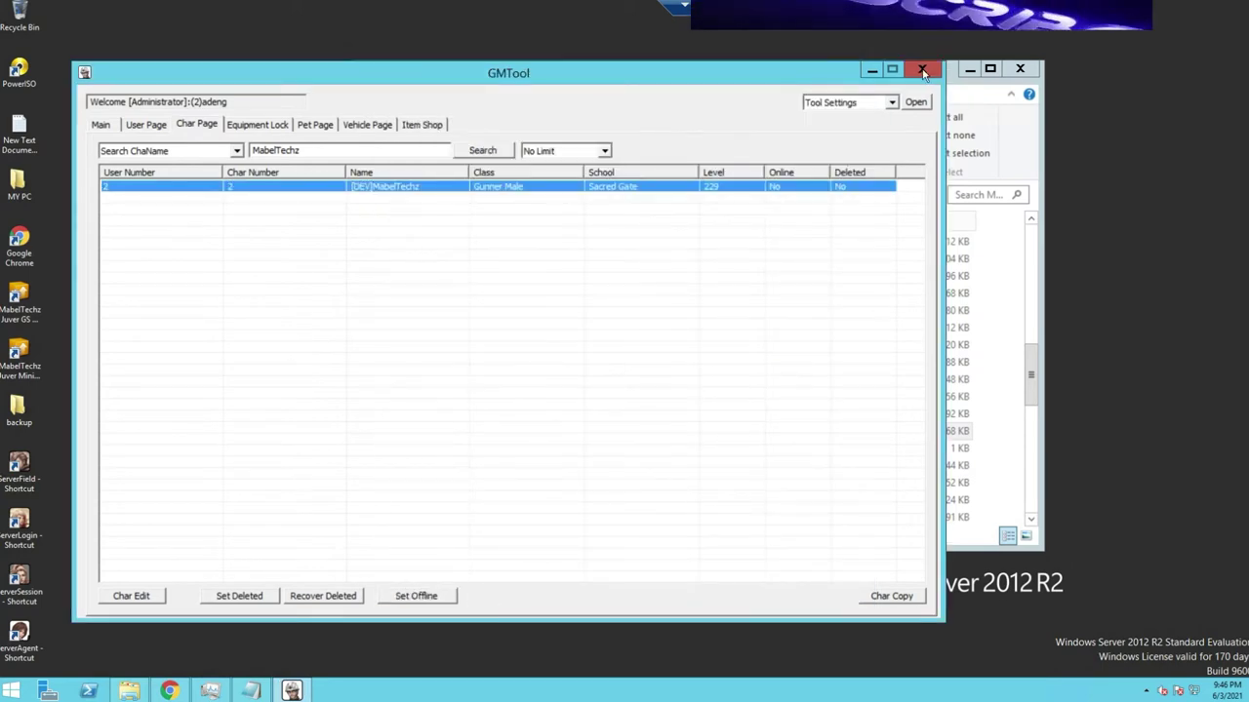
click(923, 72)
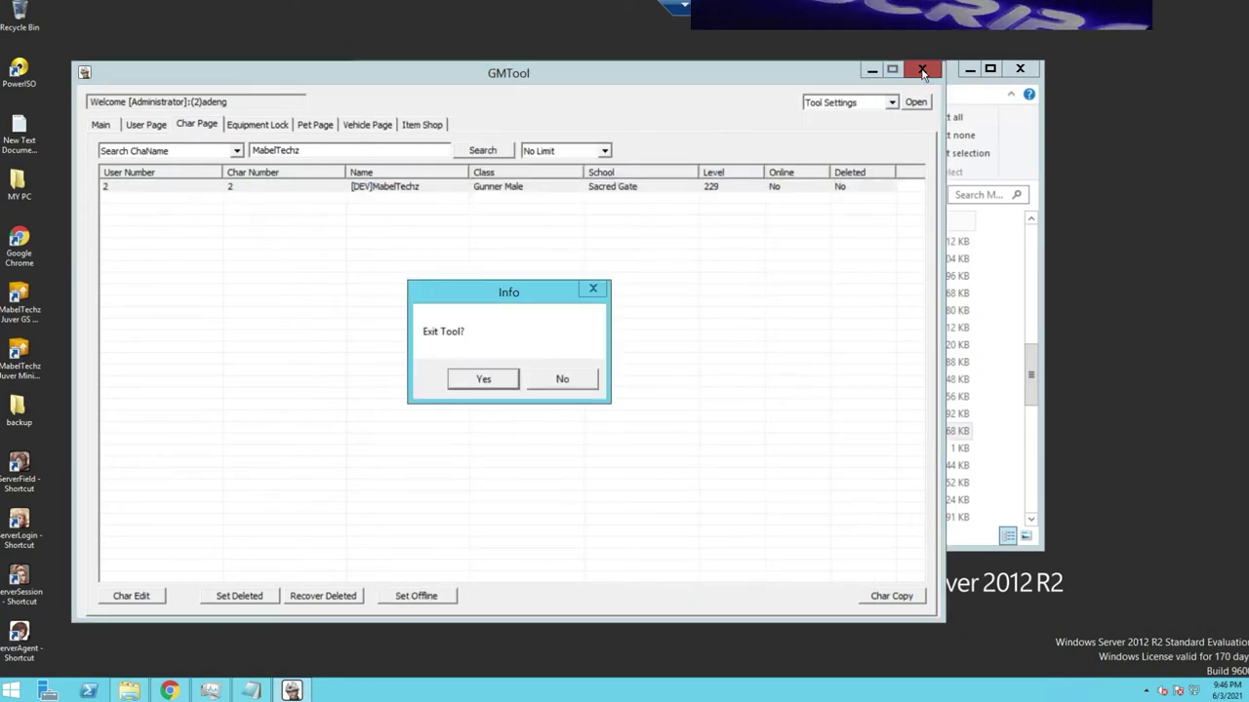
click(483, 380)
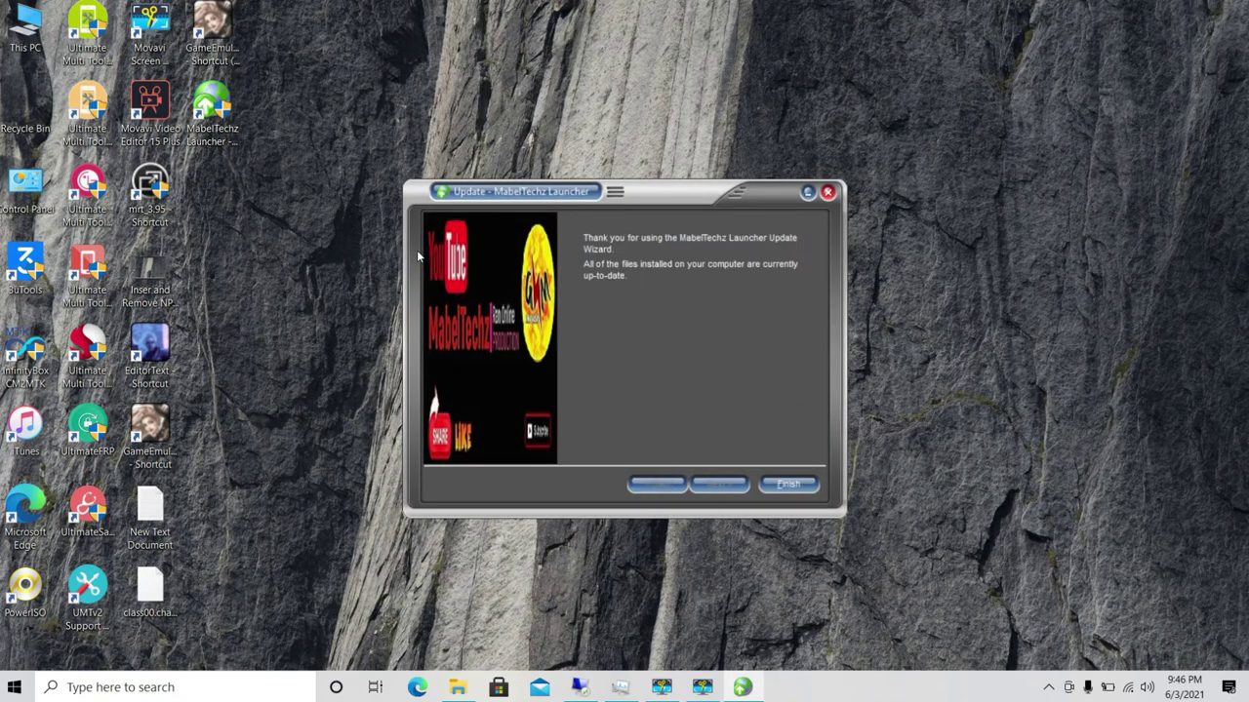
Step: Start the game from the finished launcher update and connect to Channel 0 of the MabelTechz server
click(788, 485)
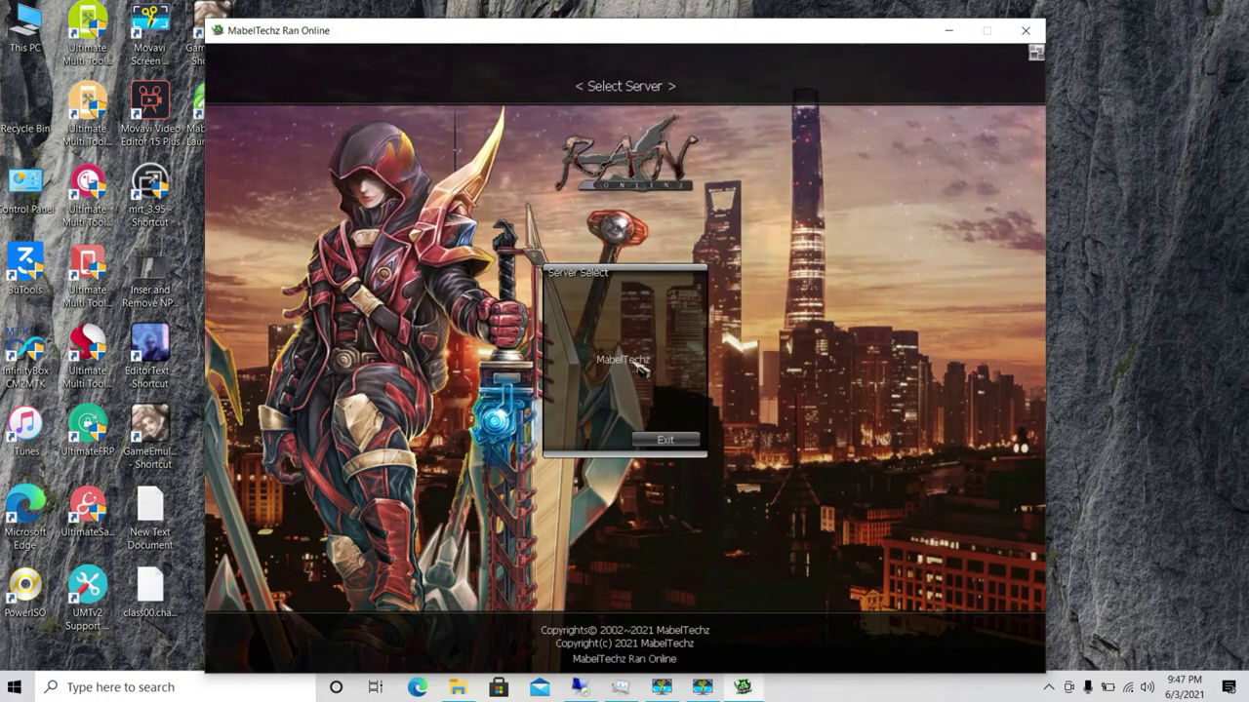
click(637, 361)
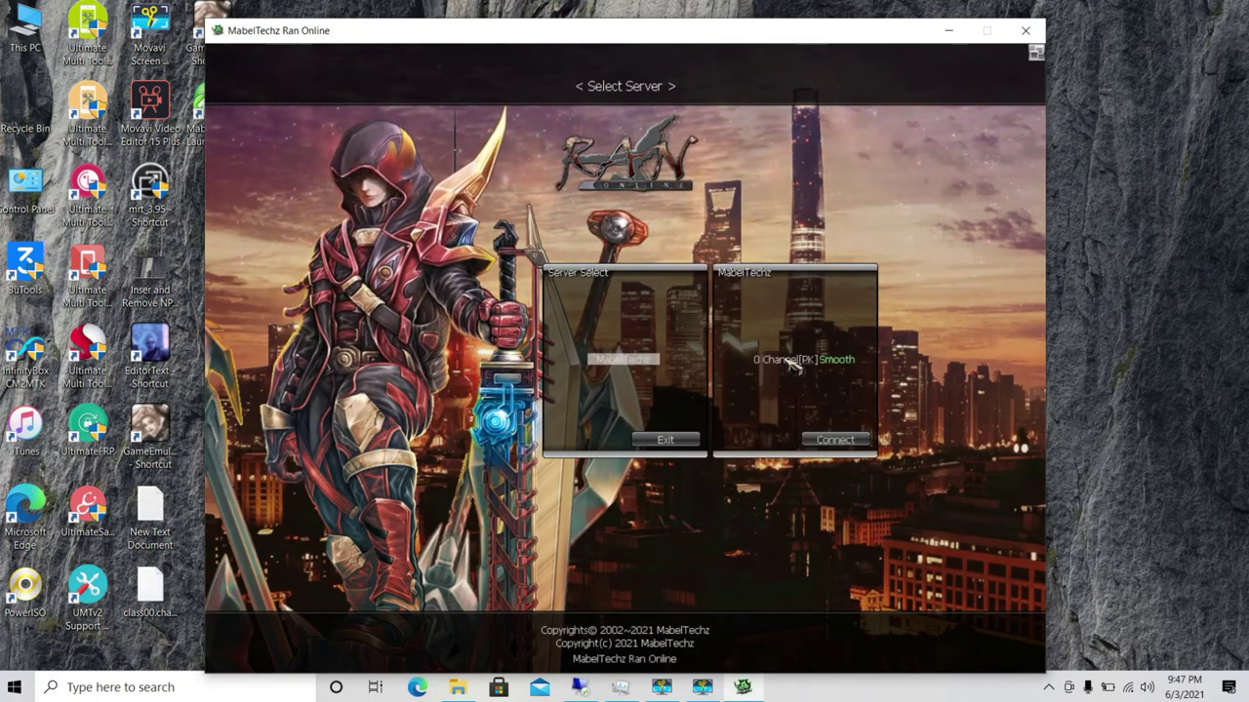
click(793, 361)
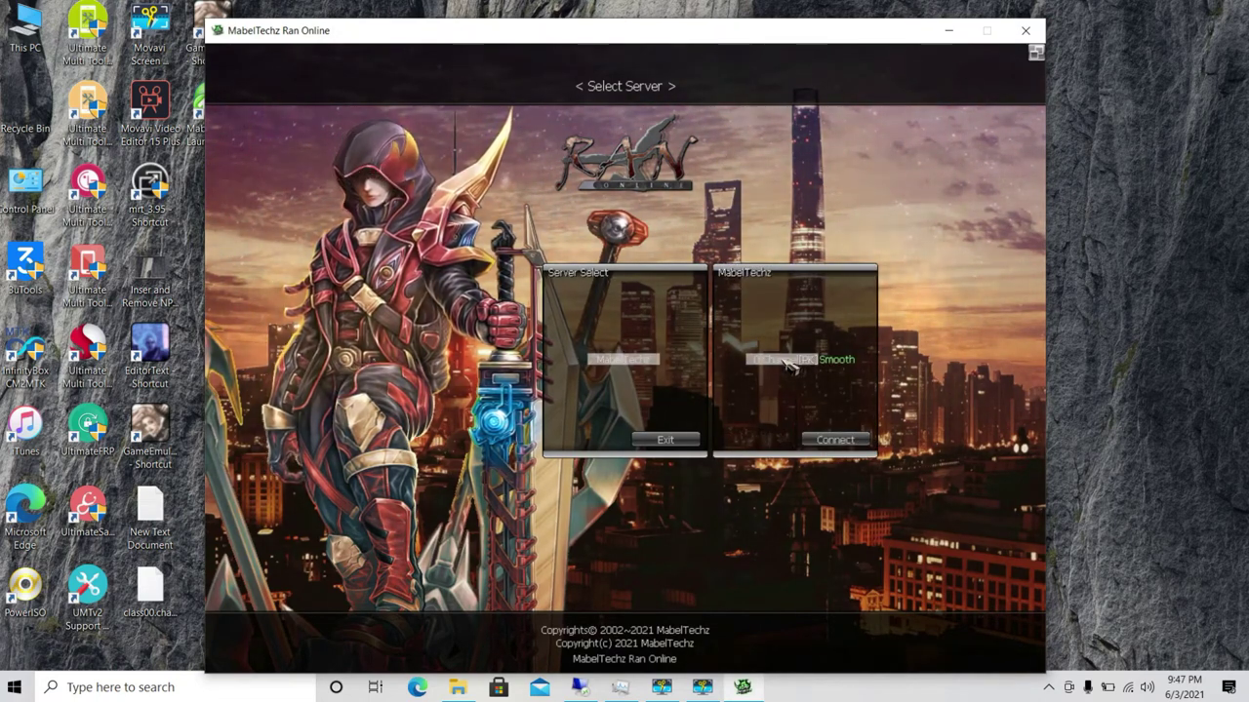
double_click(790, 361)
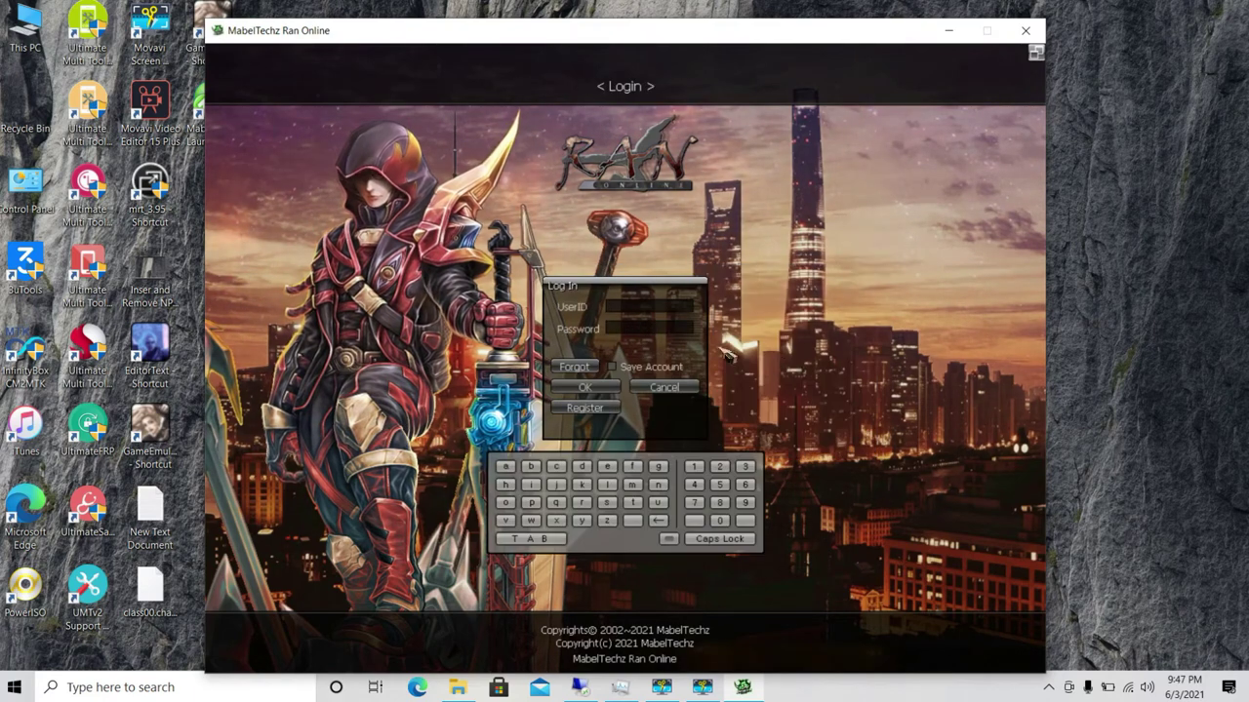
Step: Log in to the game with the user ID and account password and enter the world with the MabelTechz character
text(adeng)
click(649, 333)
text(***)
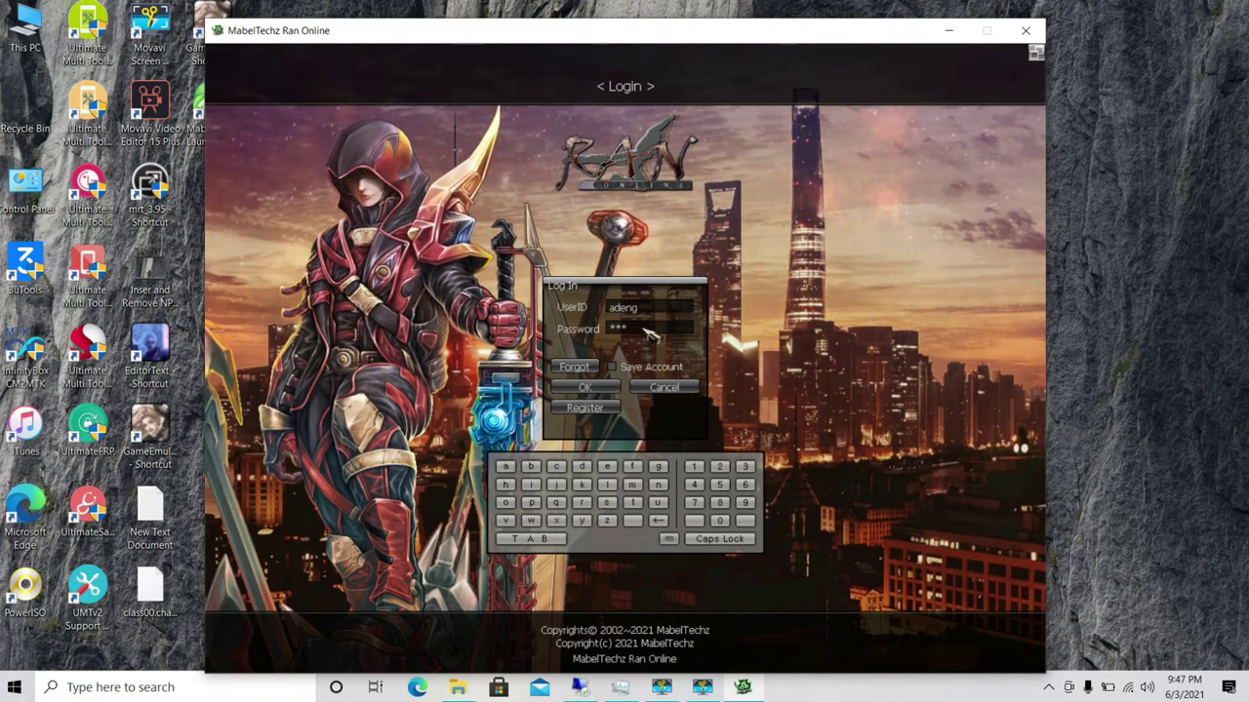
text(***)
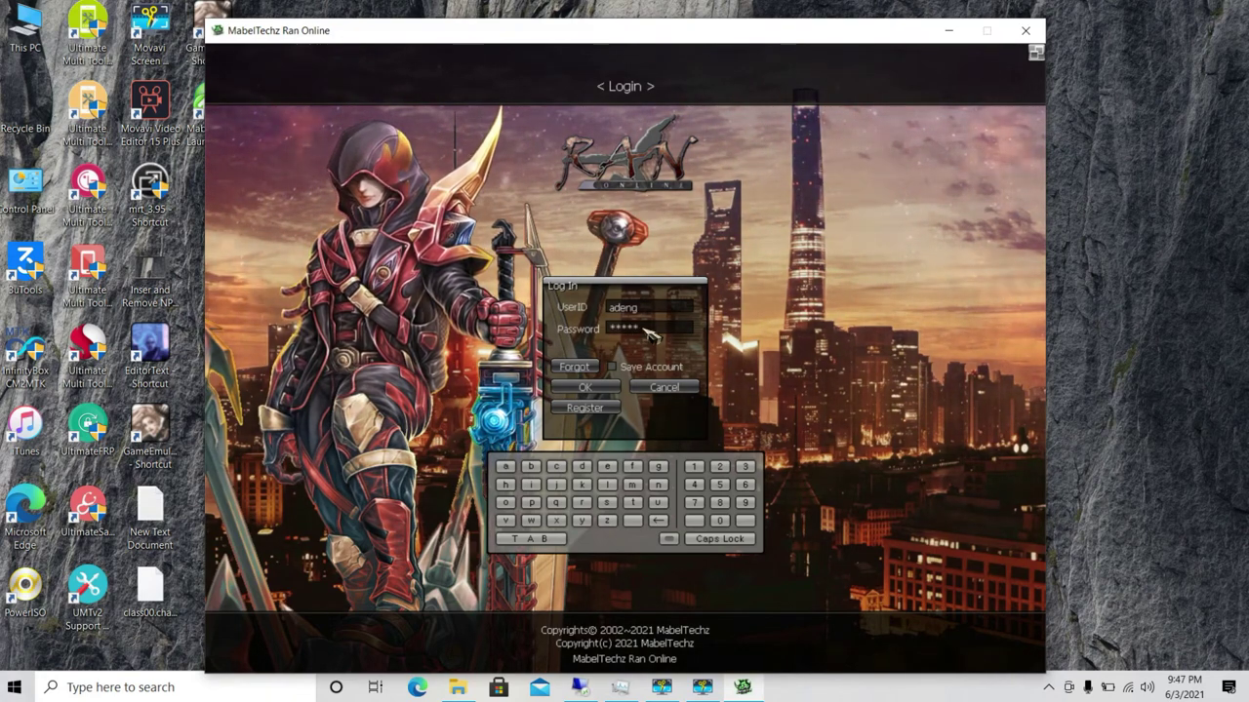
click(602, 389)
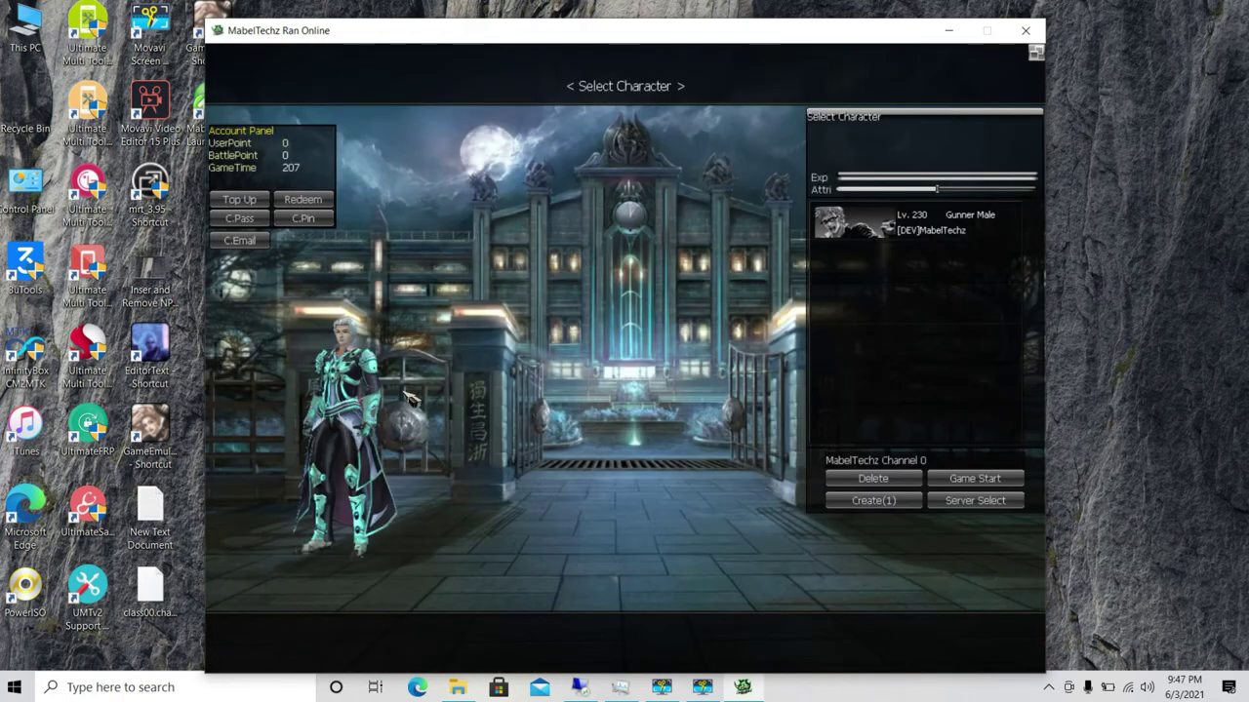
key(Return)
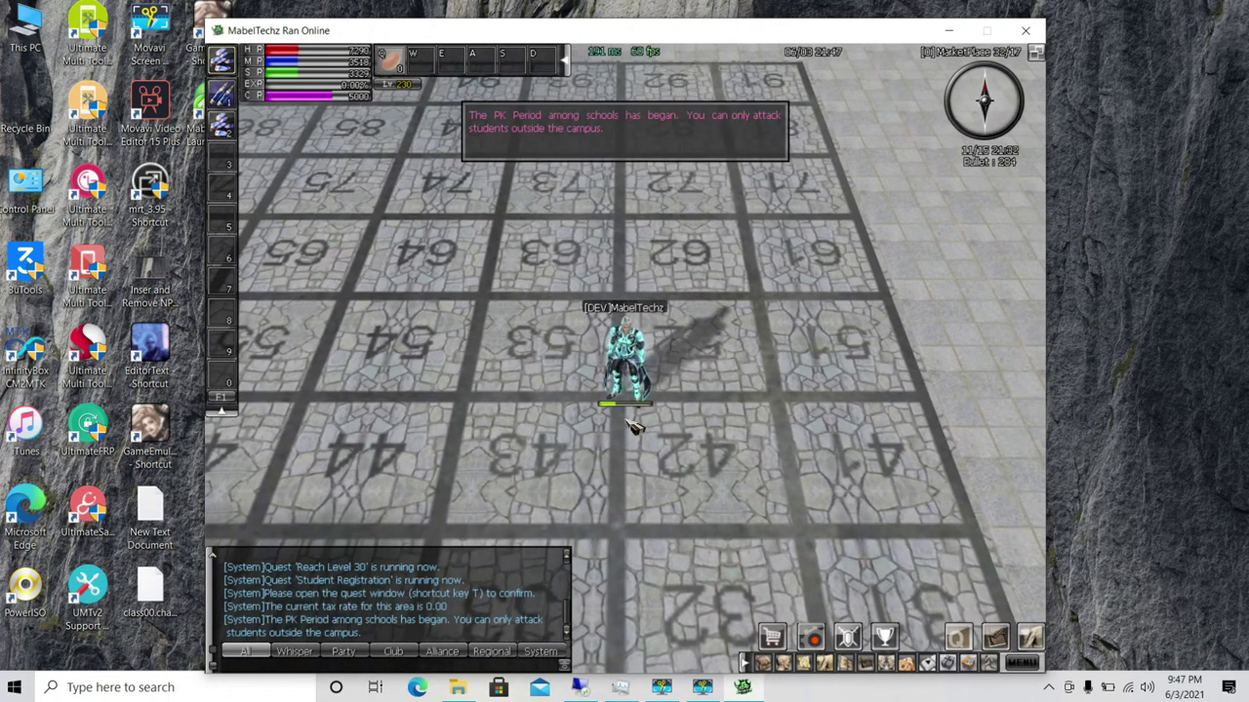
Step: Examine the character's in-game inventory, checking the item details of the Astral Rifle of Dominance [P] and the wing costumes
key(i)
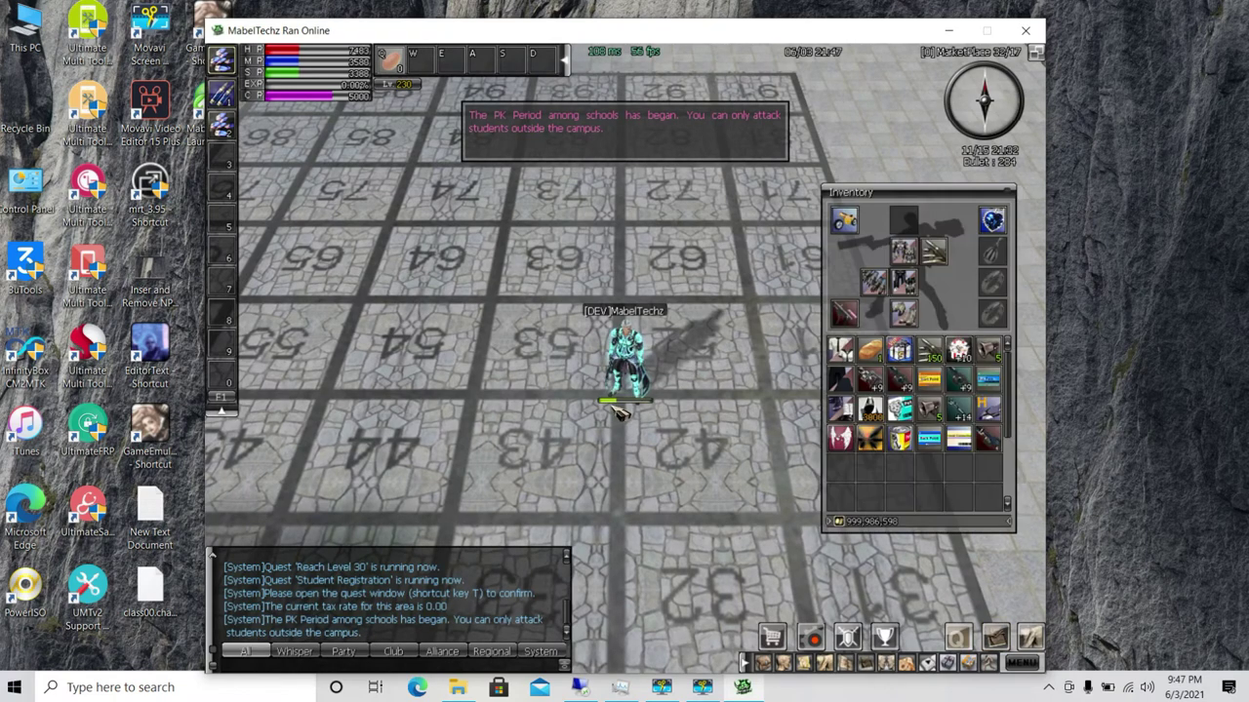
mouse_move(992, 444)
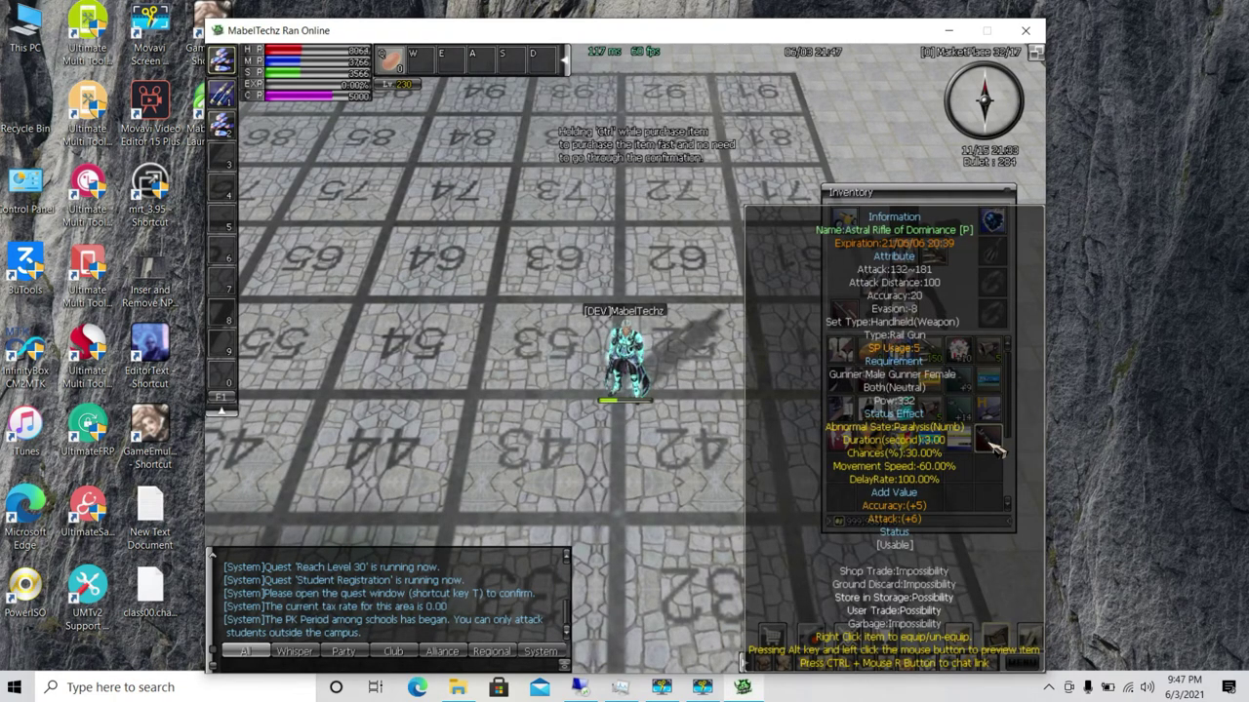
drag(639, 41, 796, 49)
drag(357, 32, 226, 0)
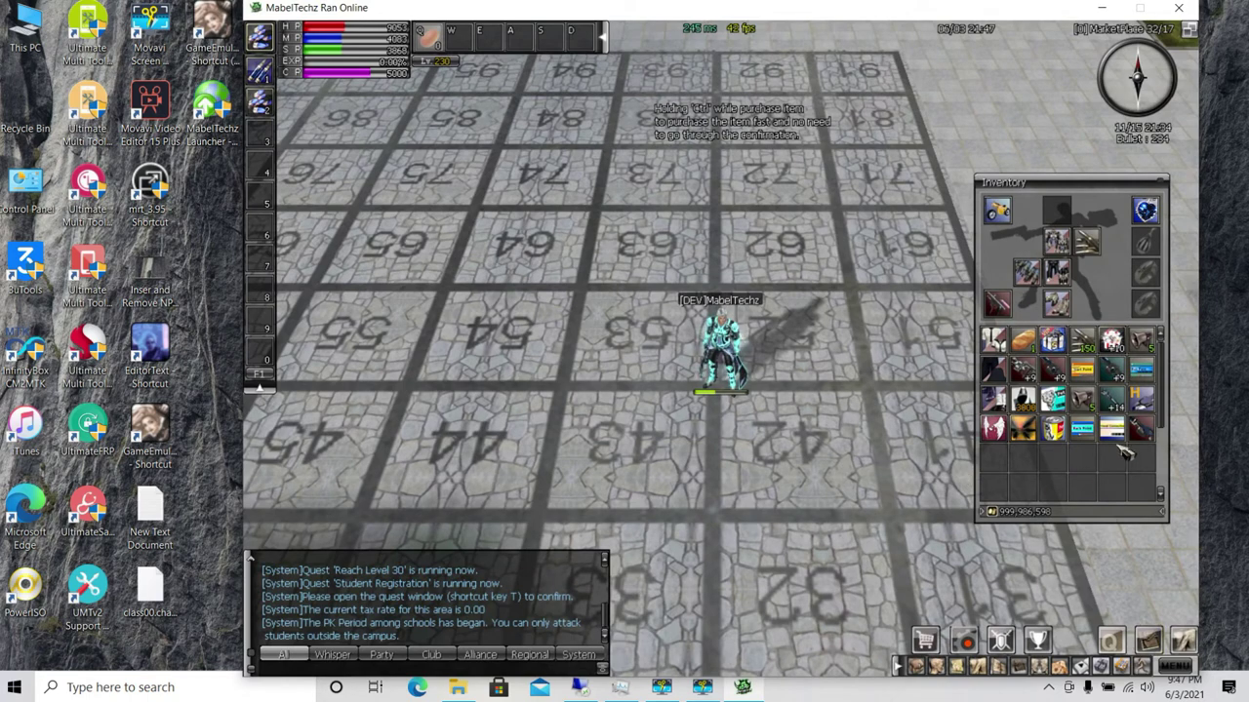
mouse_move(1151, 439)
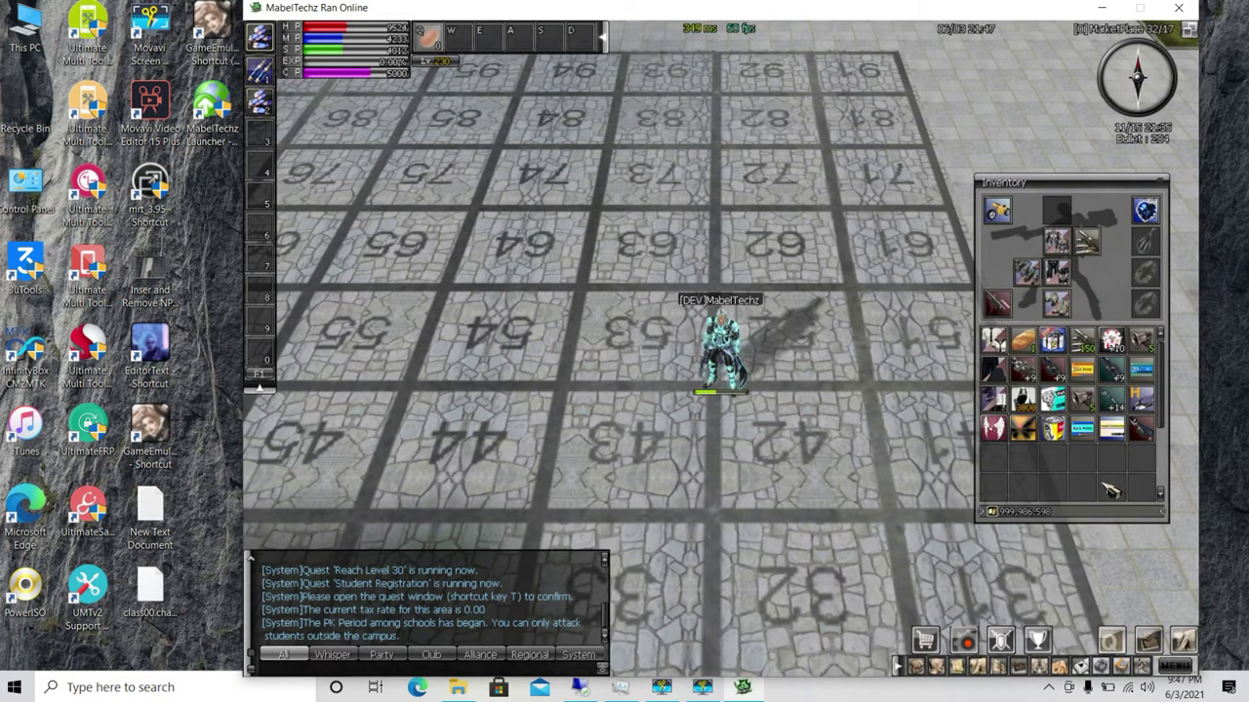
mouse_move(1024, 434)
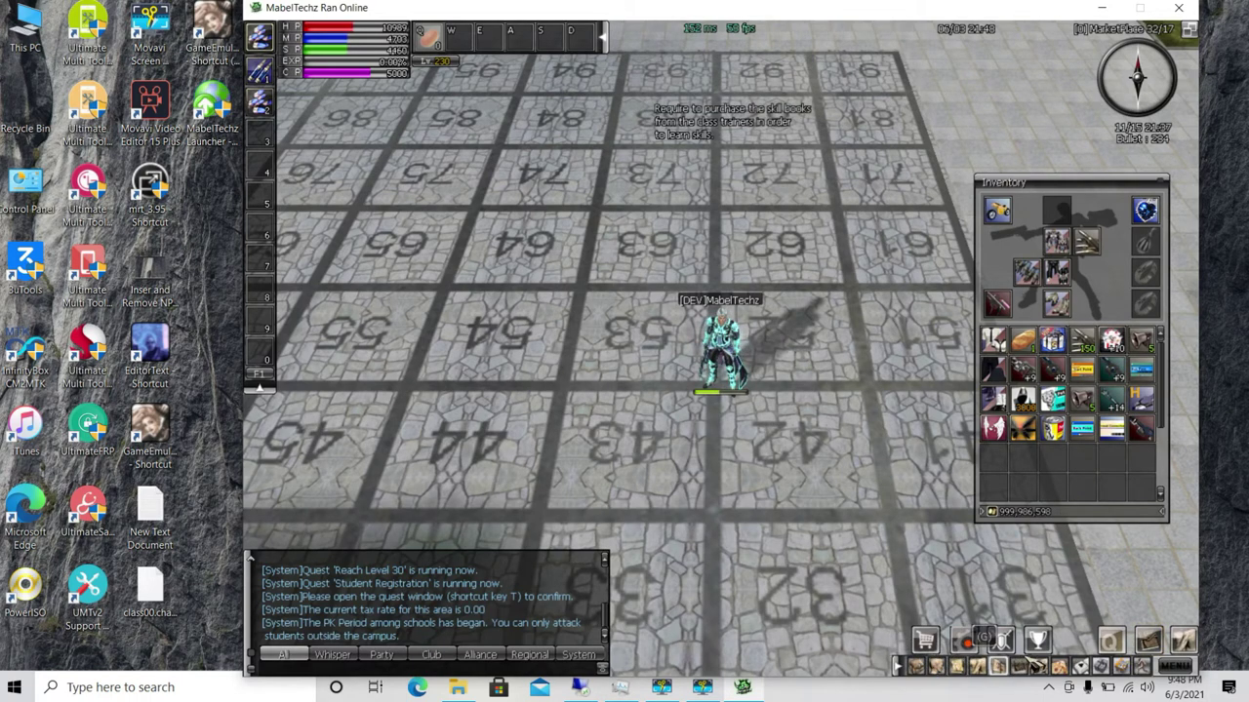
click(1101, 666)
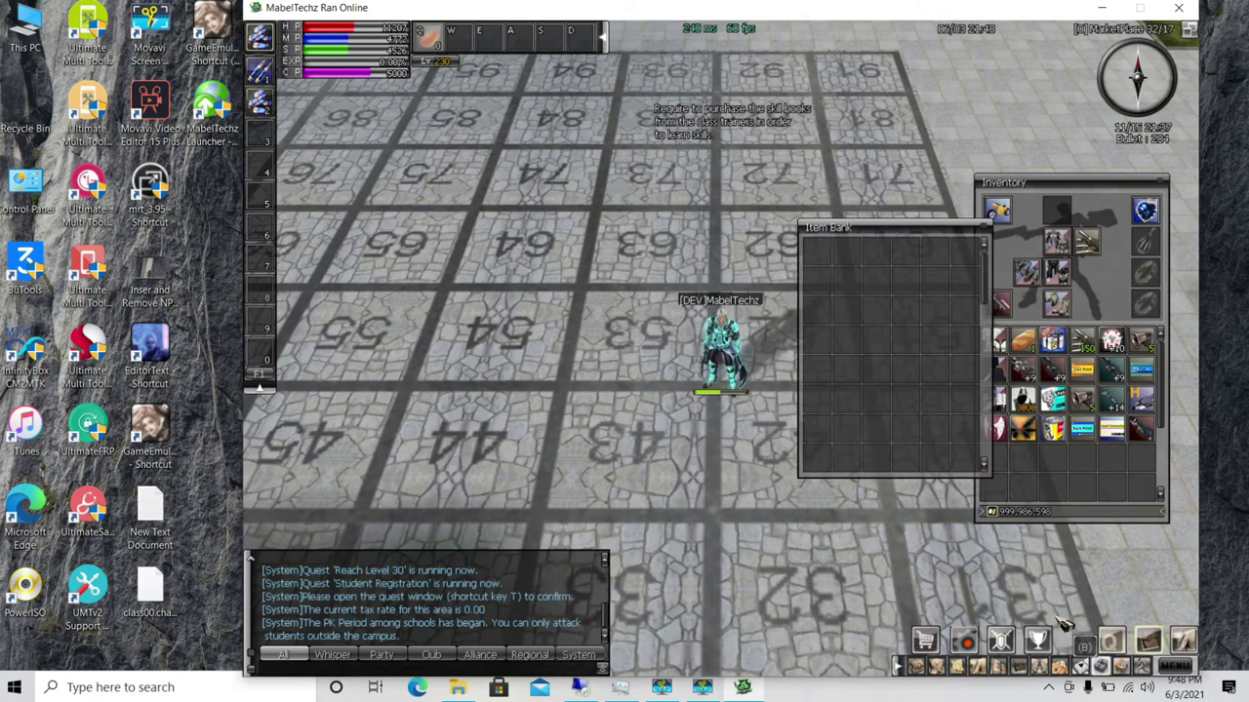
click(985, 231)
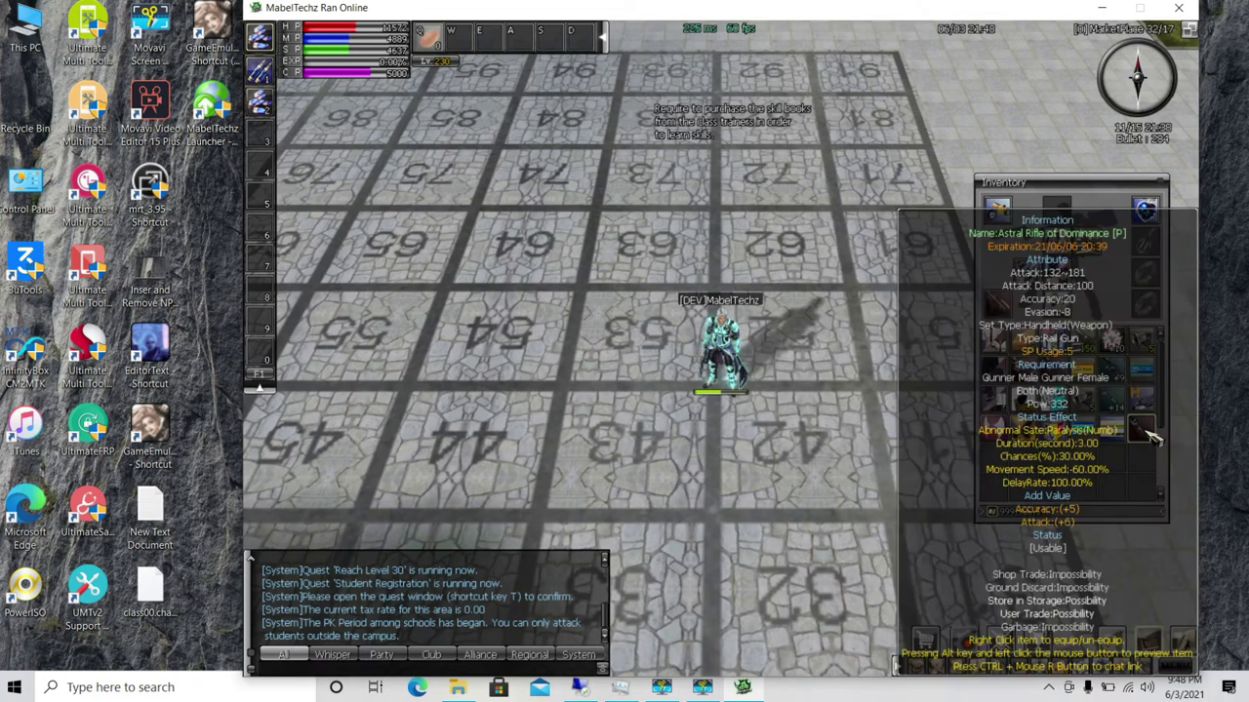
mouse_move(1122, 412)
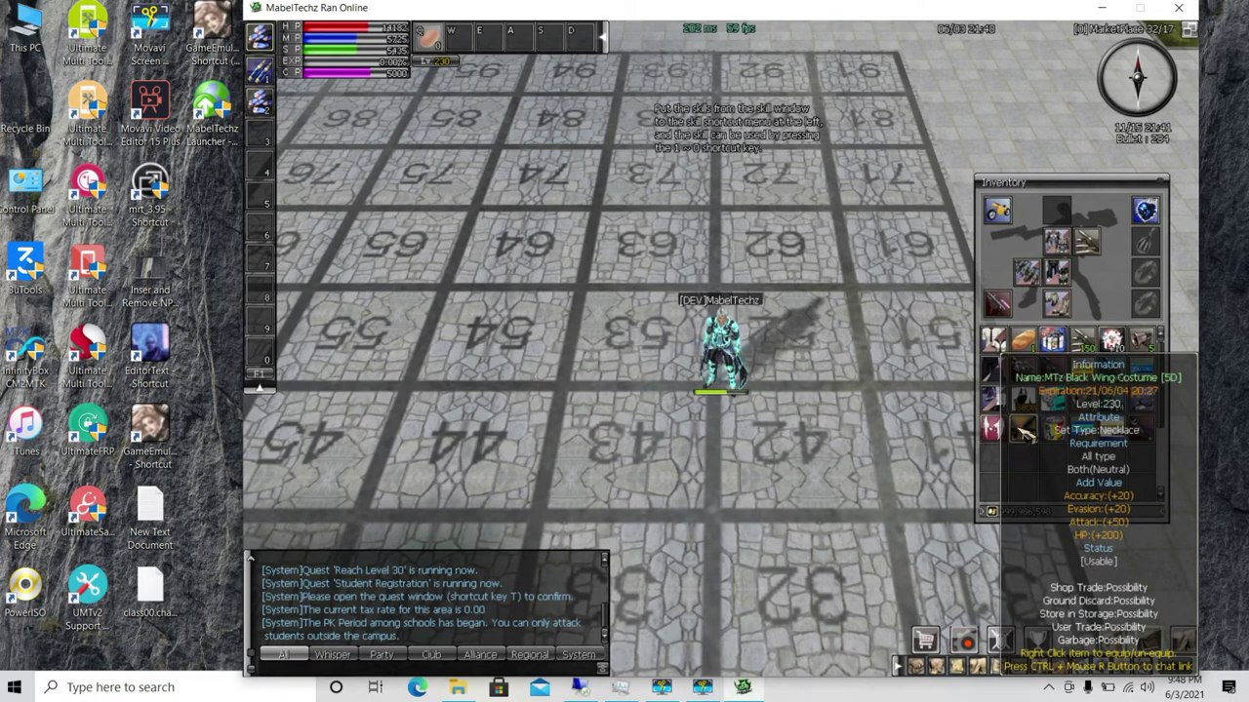
Step: Equip the MTz White Wing Costume [5D] and swap it for the MTz Black Wing Costume [5D], viewing both on the character
right_click(993, 436)
scroll(803, 438, up, 5)
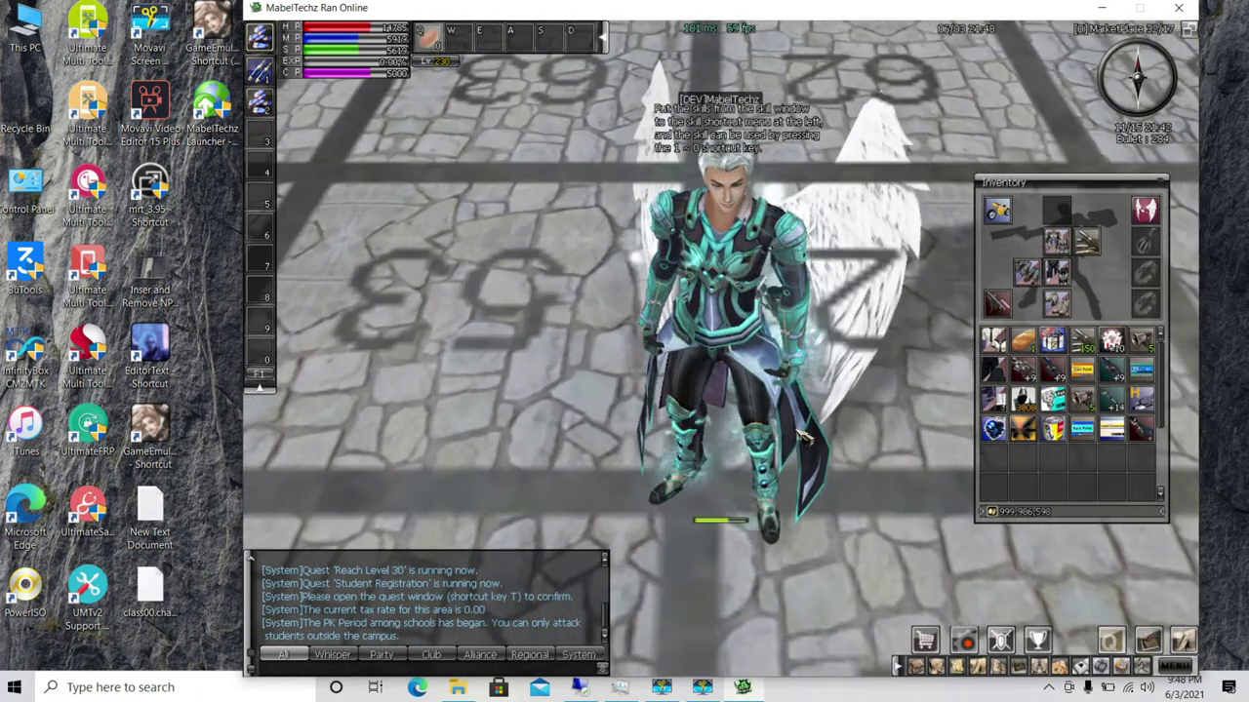
scroll(803, 438, down, 5)
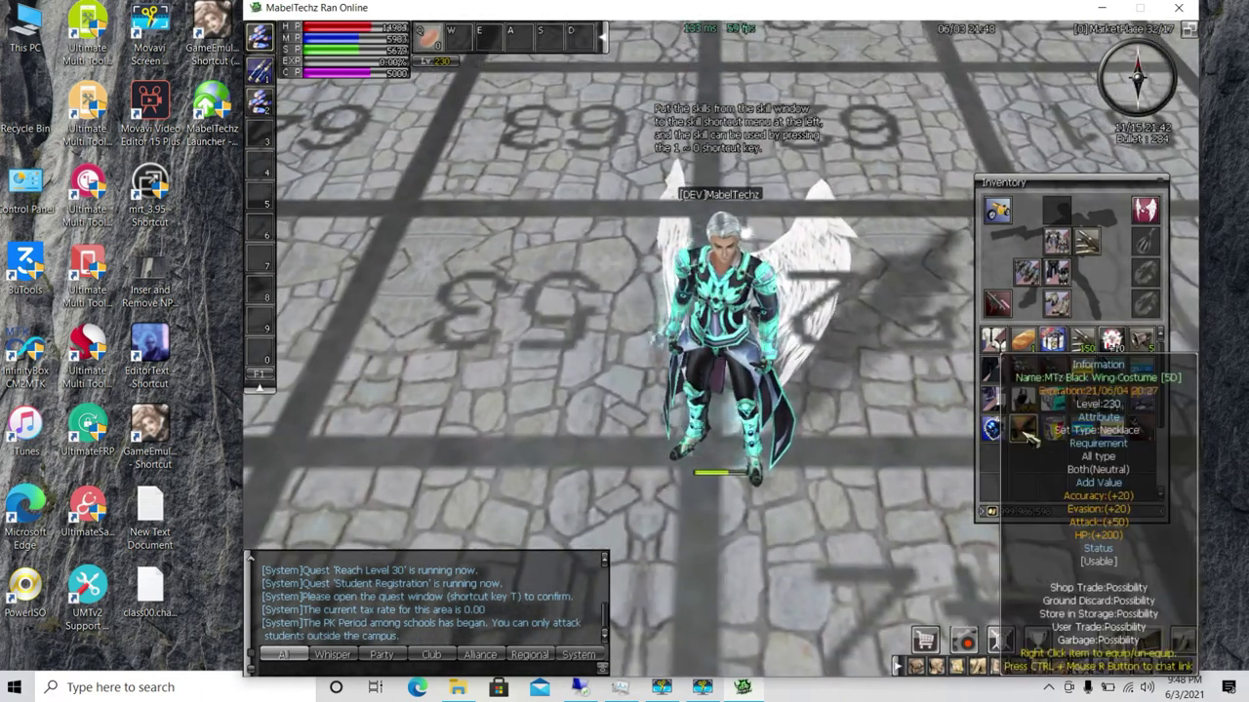
right_click(1031, 438)
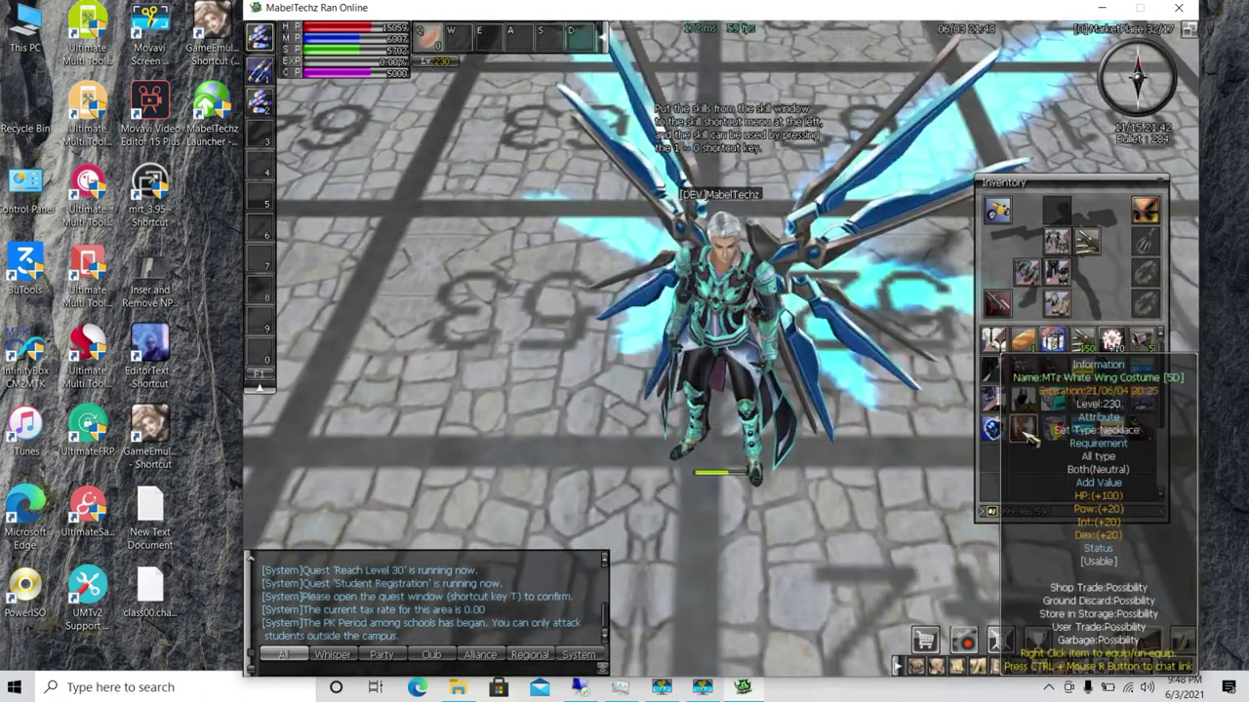
scroll(850, 426, down, 5)
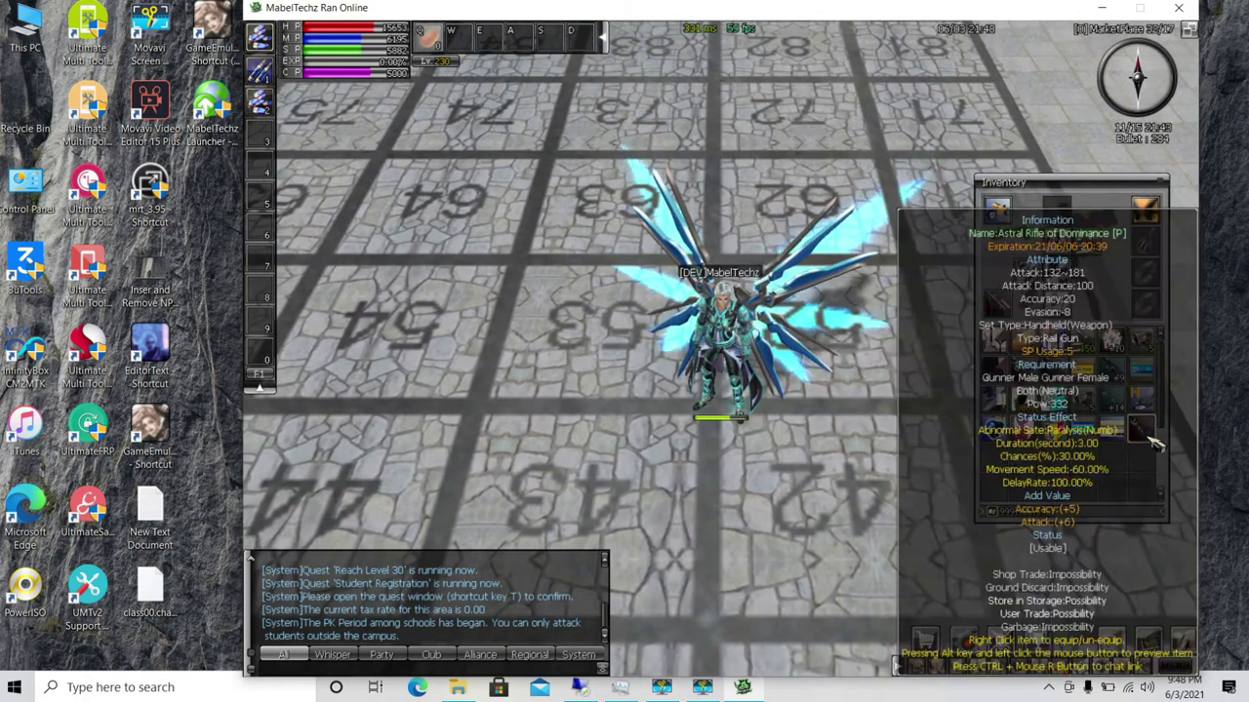
Step: Use the Chance [5D] Premium Wings from the inventory and check the item received
right_click(1131, 419)
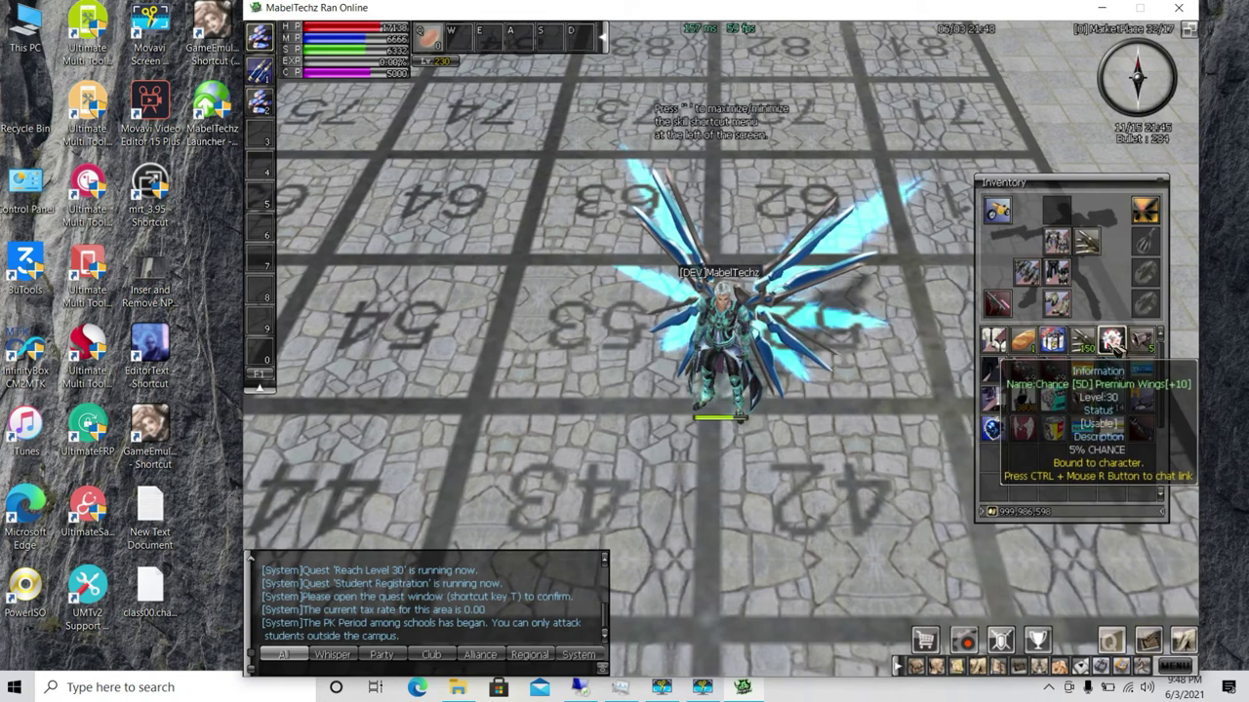
right_click(1112, 343)
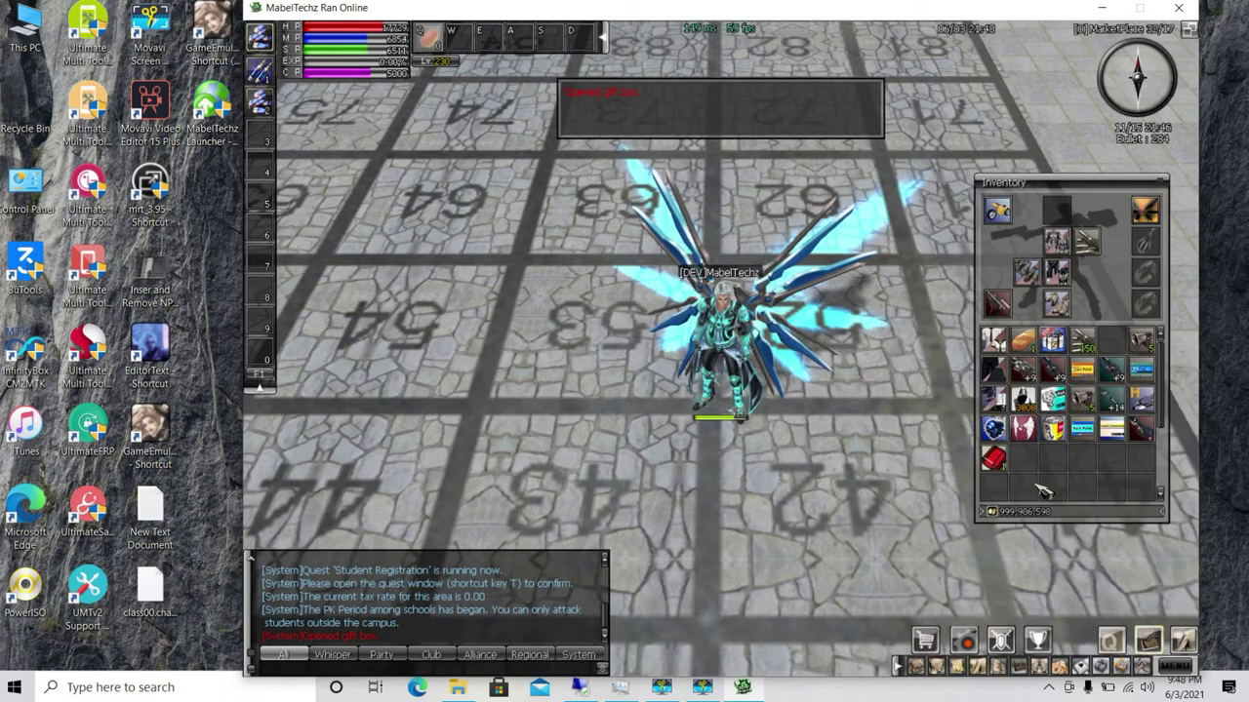
mouse_move(1003, 466)
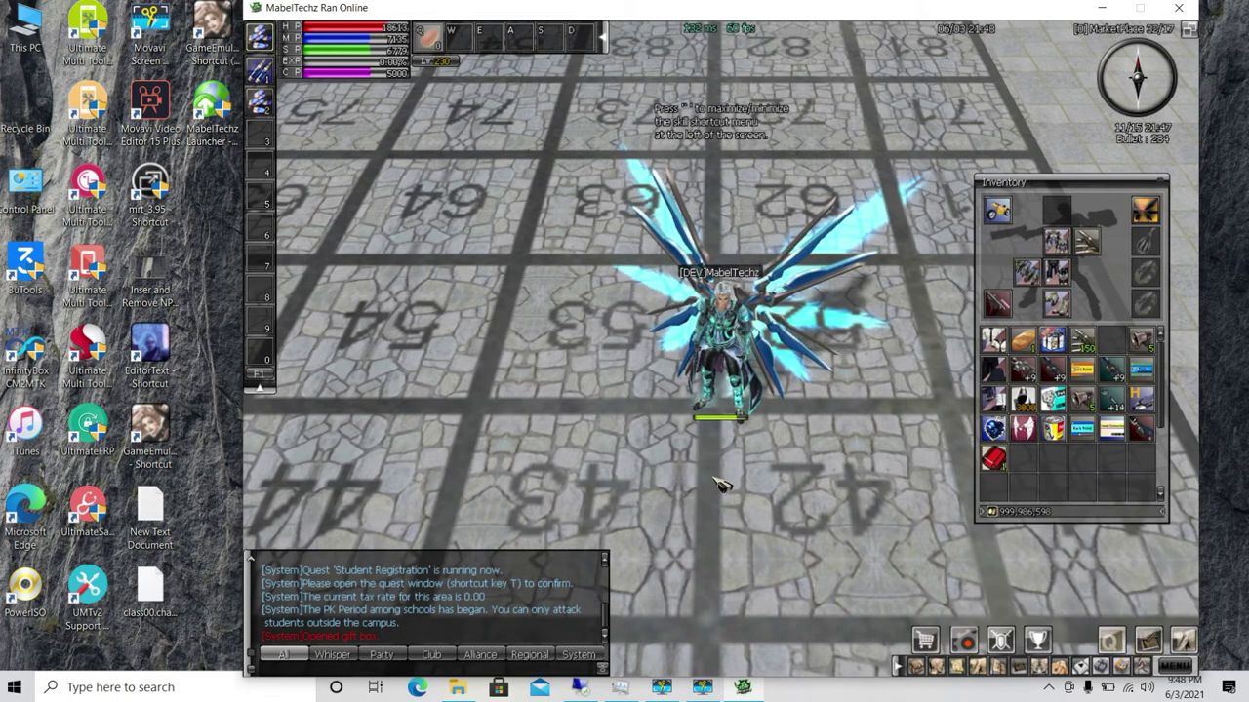
Step: Close the inventory and leave the game world for the server selection menu
click(1165, 191)
key(Escape)
click(720, 296)
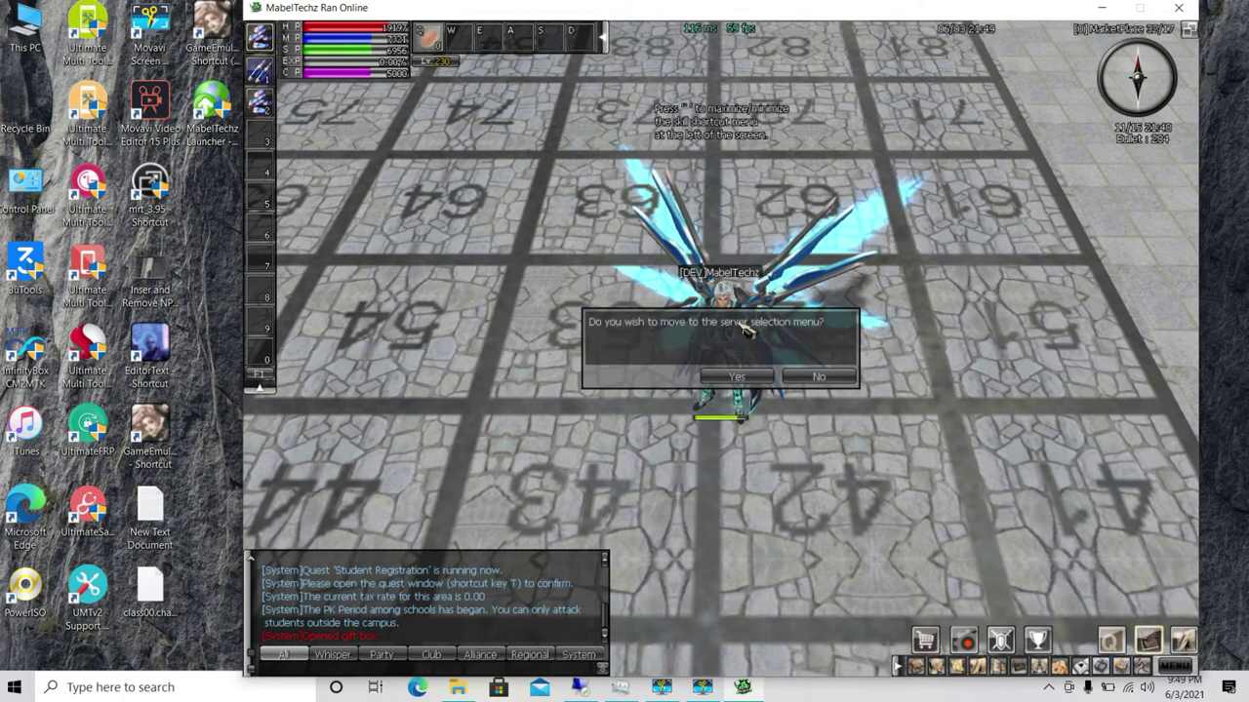
click(737, 373)
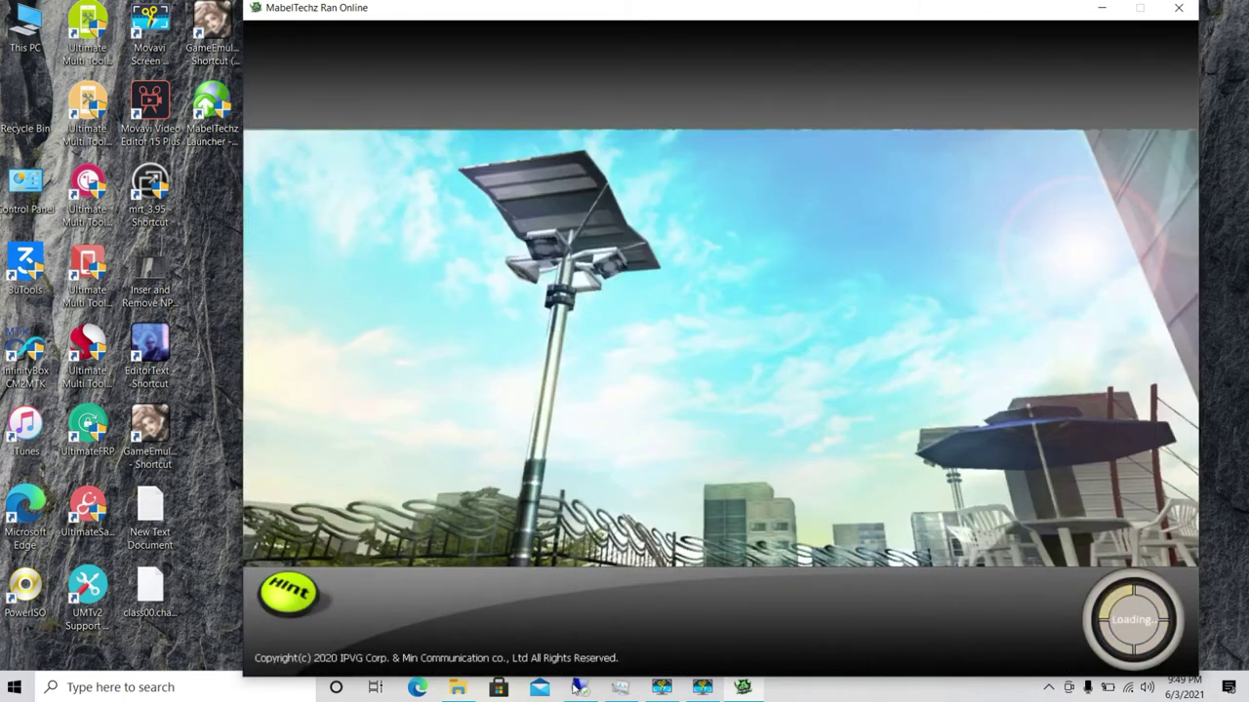
Step: Switch to the Windows Server desktop, launch GMTool and log in with the administrator user name and password
click(579, 691)
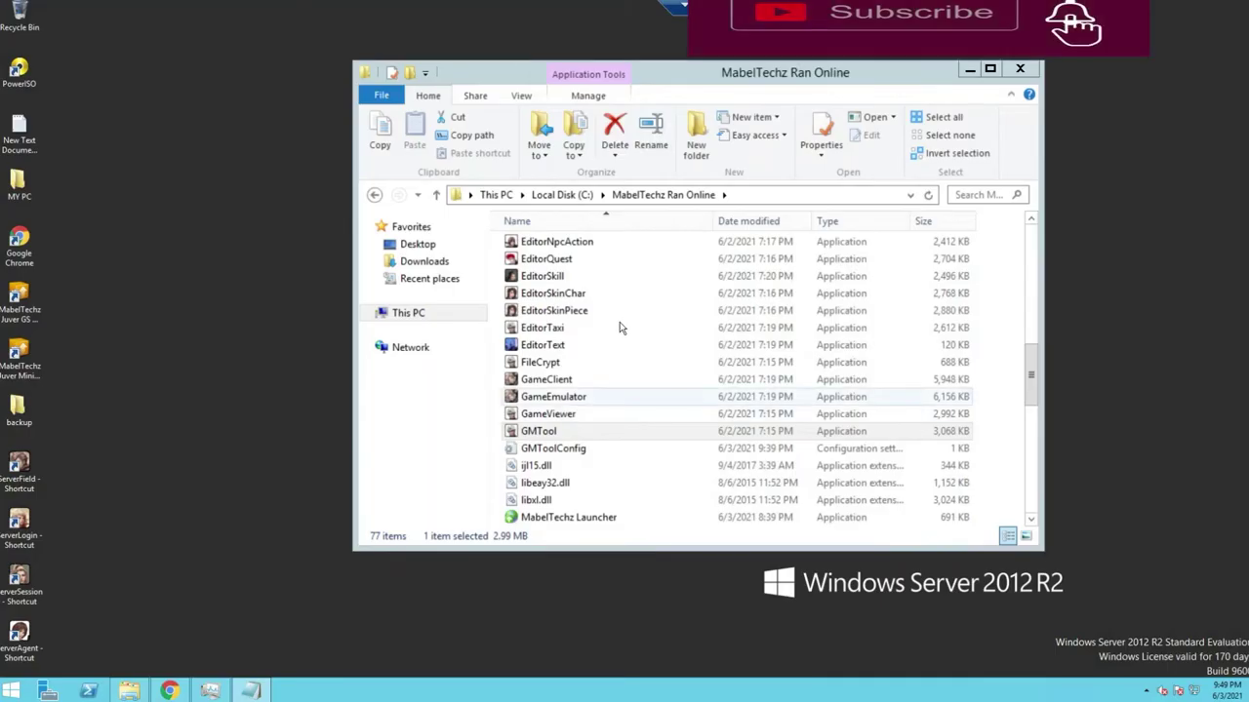
double_click(550, 432)
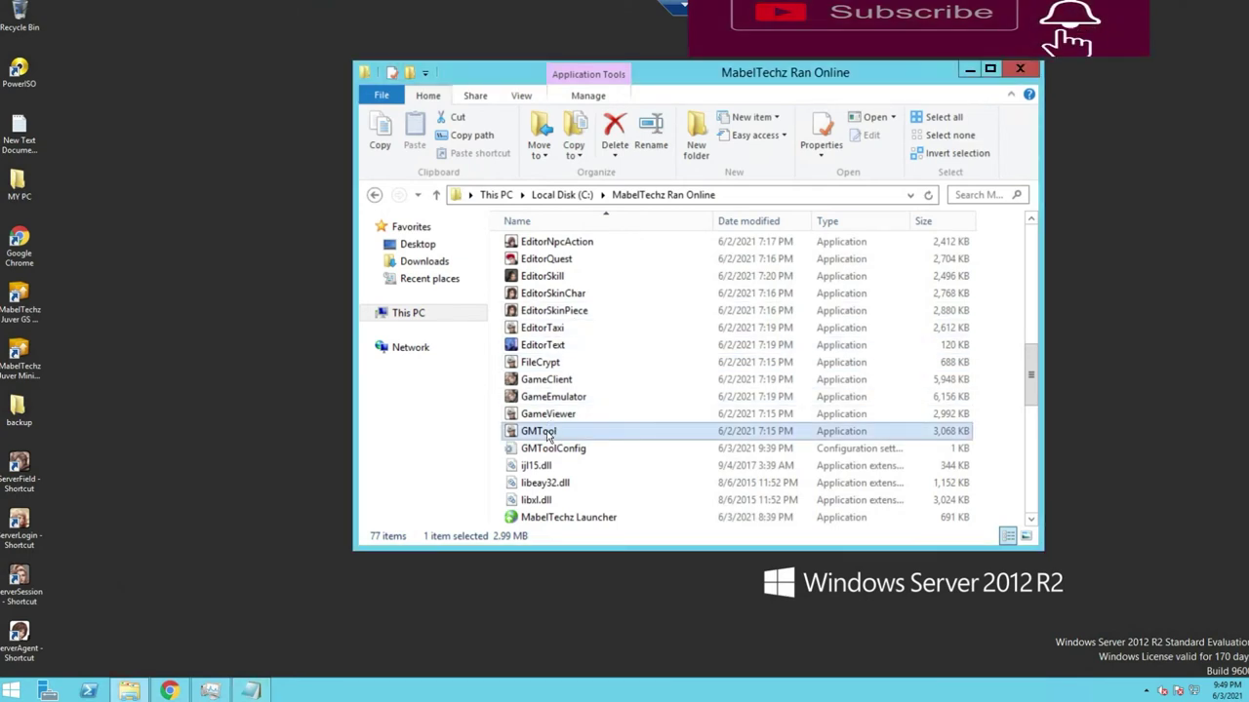
click(586, 317)
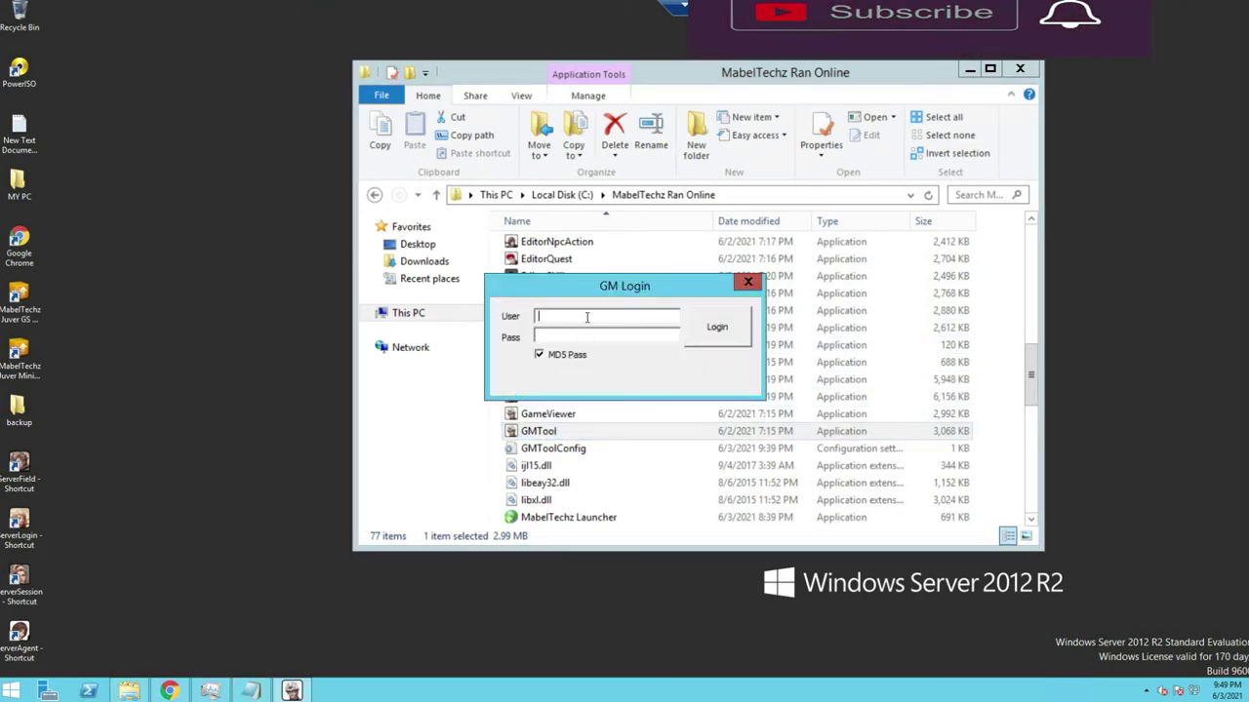
text(adeng)
key(Tab)
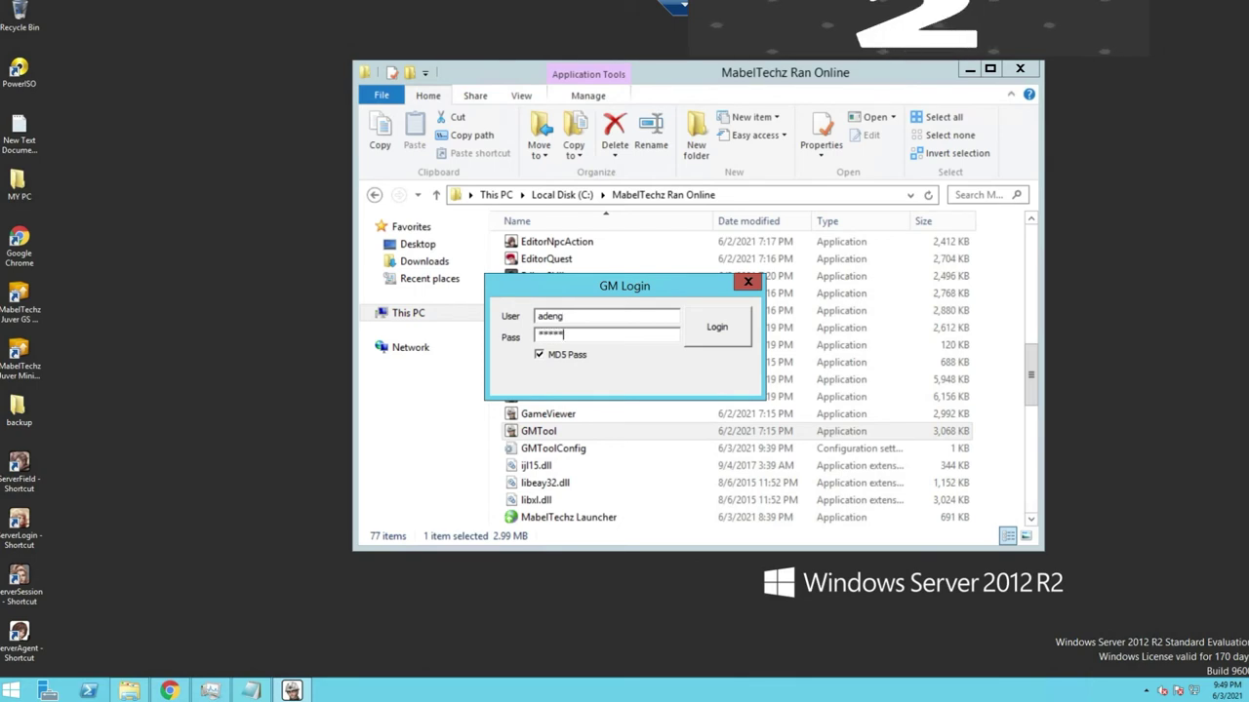
click(719, 330)
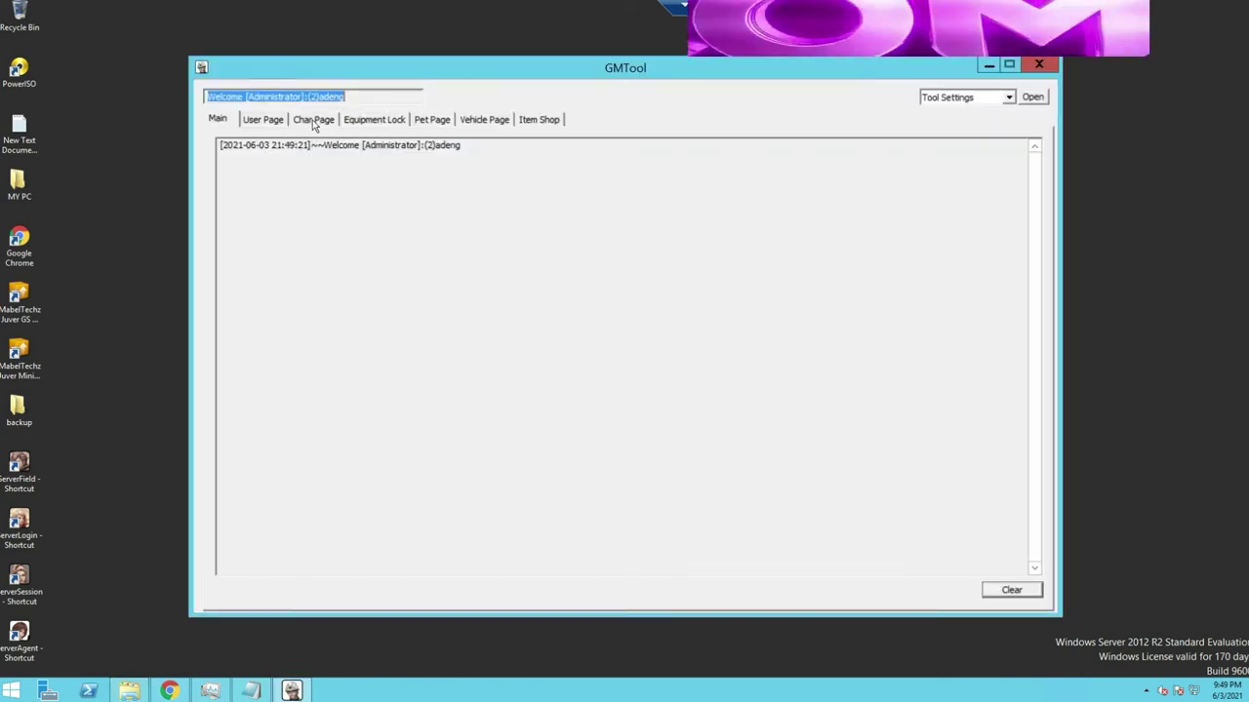
Step: Search the characters for "Mabel", view the inventory of the MabelTechz character, and close its editor without saving
click(278, 120)
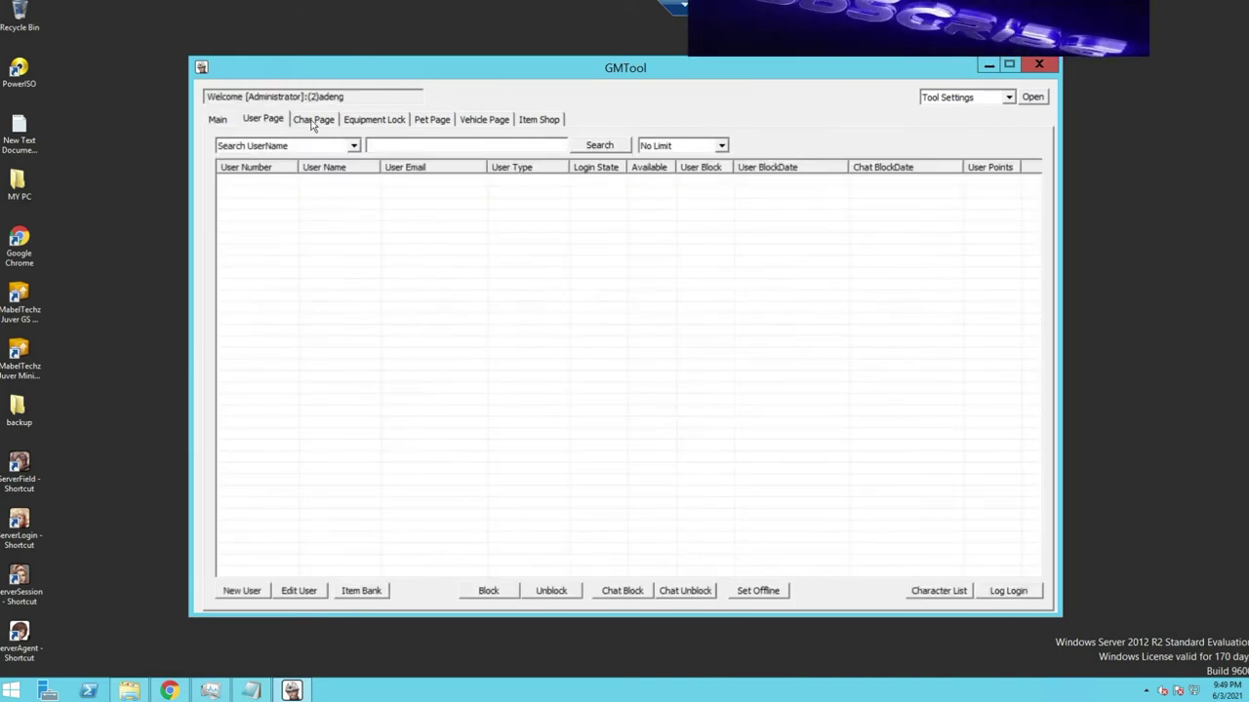
click(314, 119)
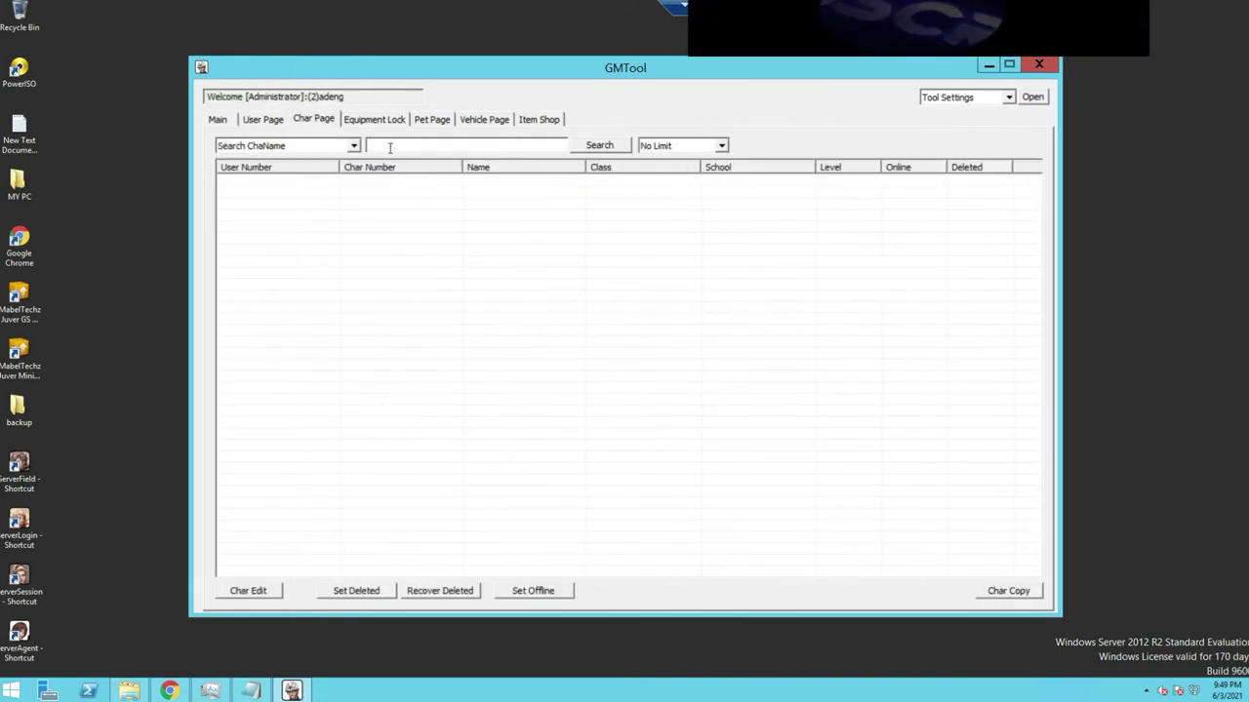
text(Mabel)
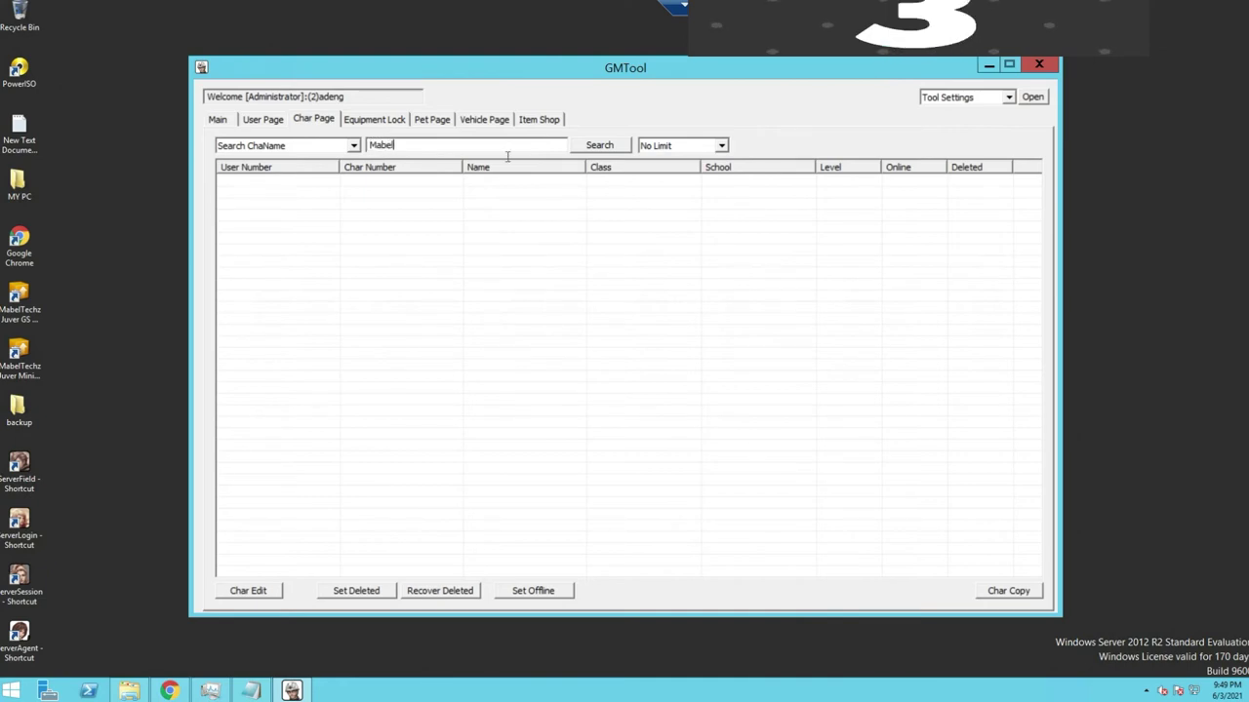
click(599, 146)
double_click(500, 185)
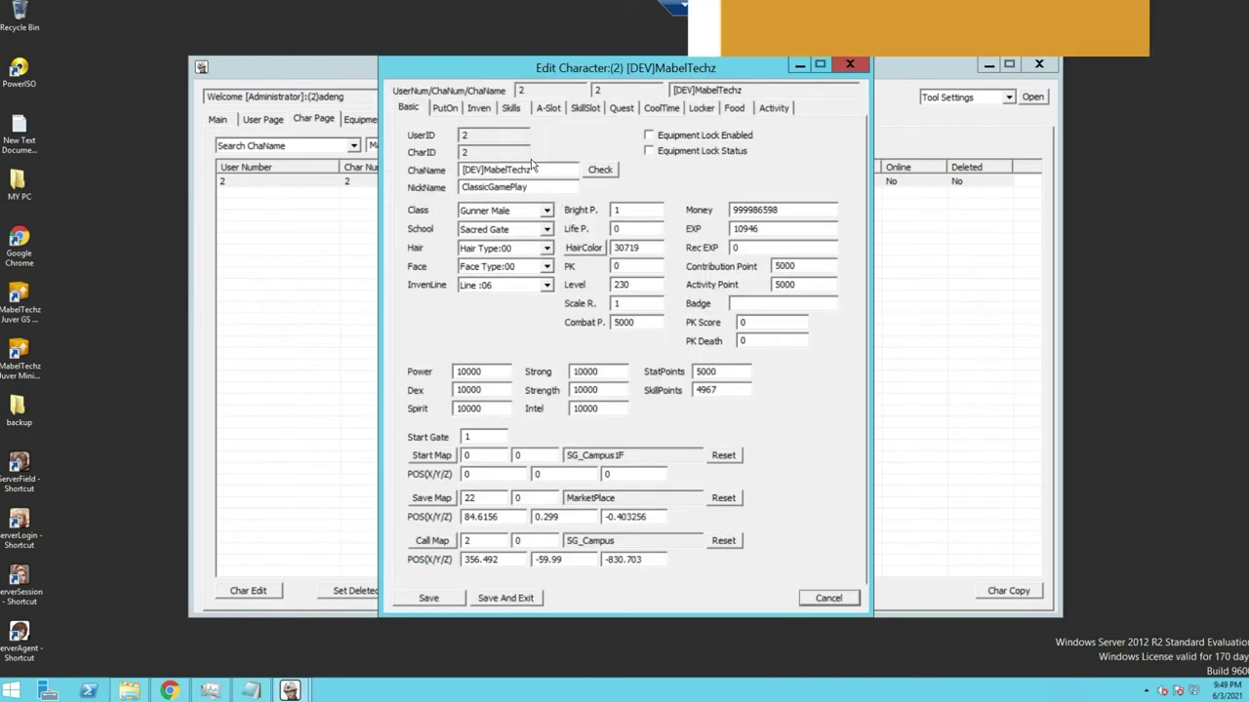
click(484, 109)
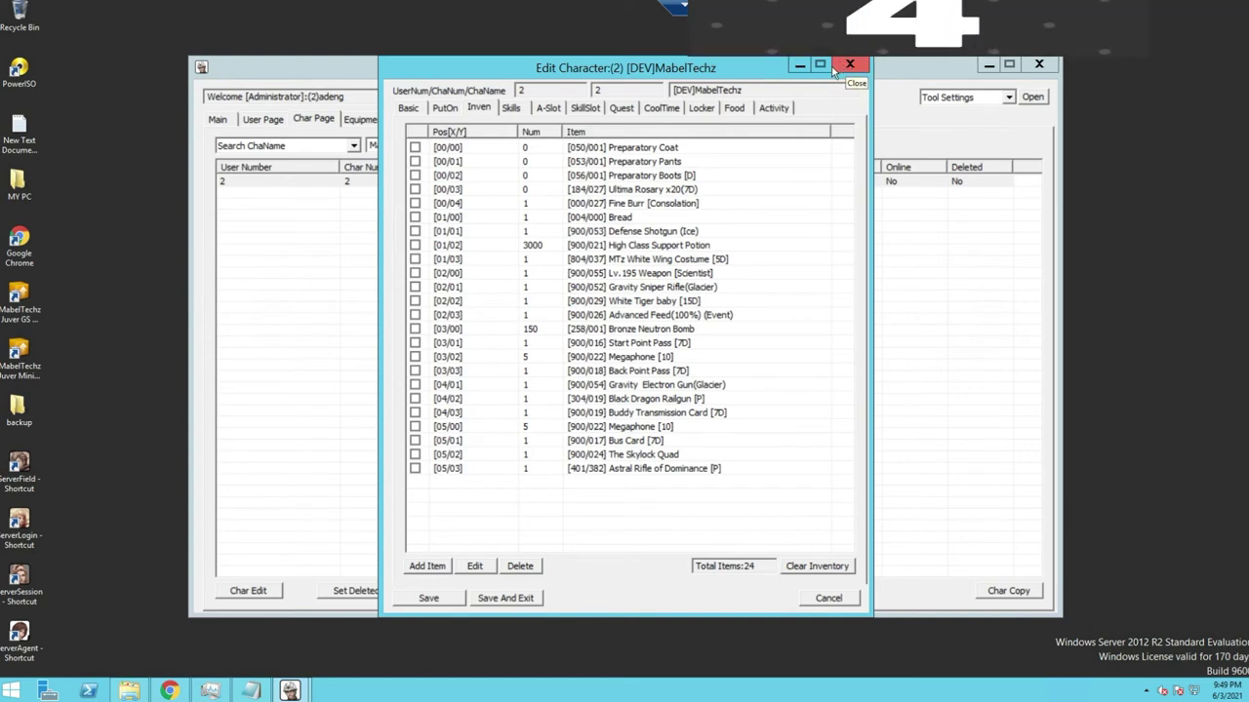
click(845, 598)
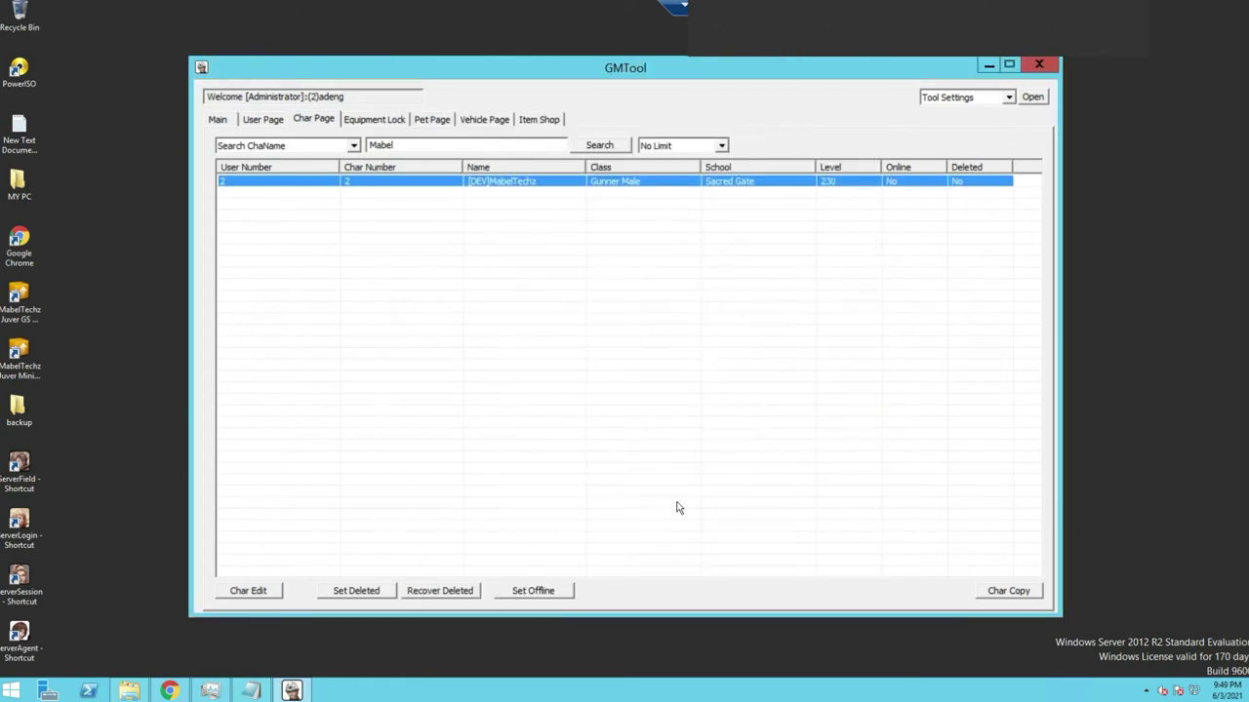
Step: Refresh the character search, reopen the MabelTechz character, set its Contribution Point to 10000 and save
click(600, 146)
double_click(516, 186)
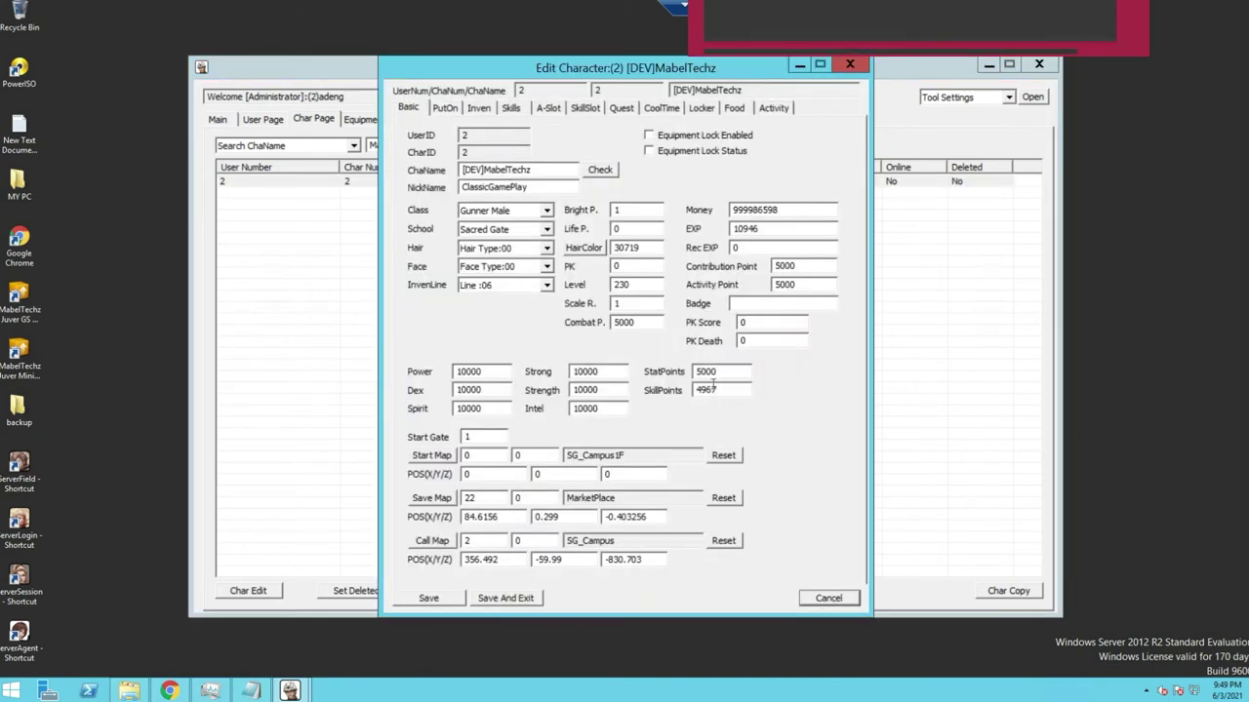
click(806, 265)
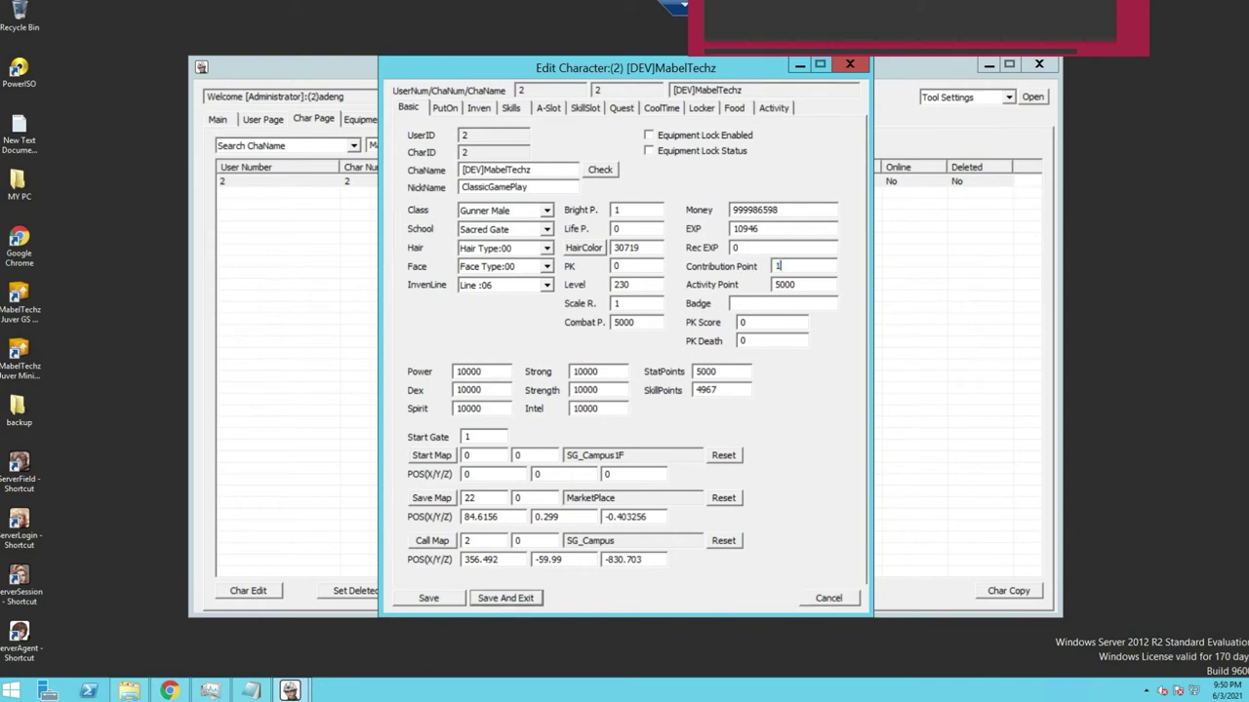
text(10000)
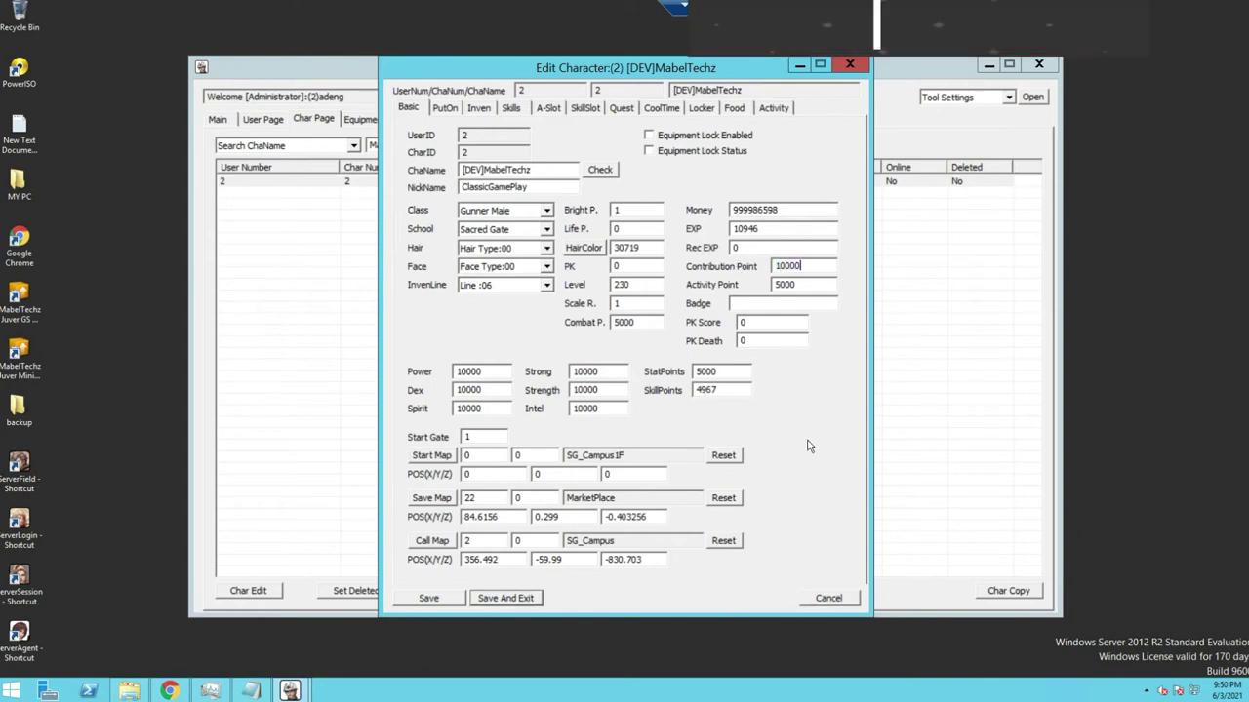
click(429, 598)
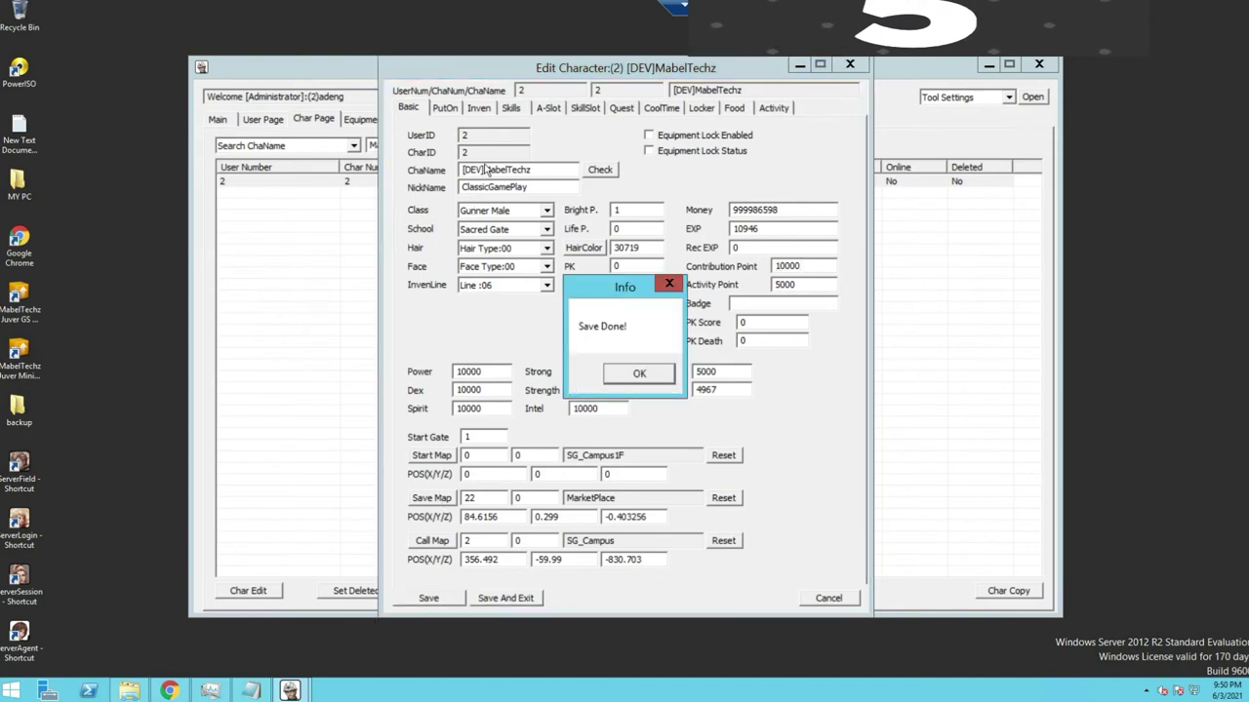
click(635, 375)
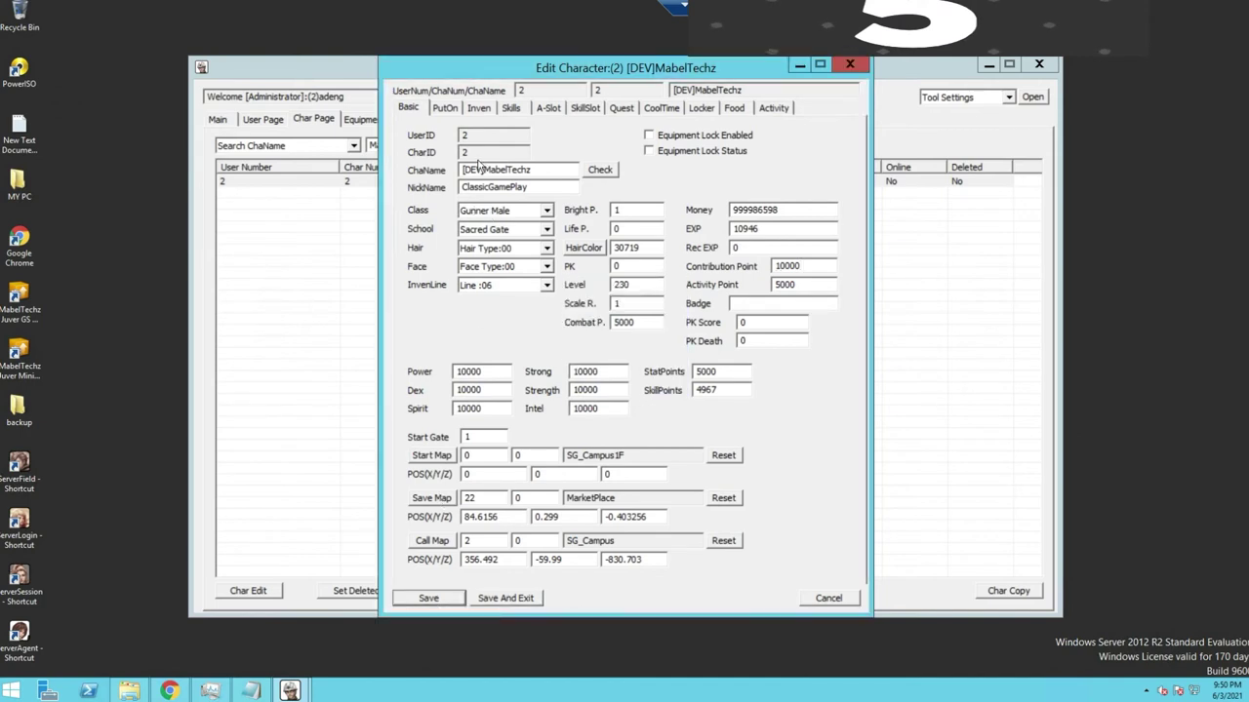
Step: Start adding an item to the character's inventory and search the item list for "motor"
click(479, 109)
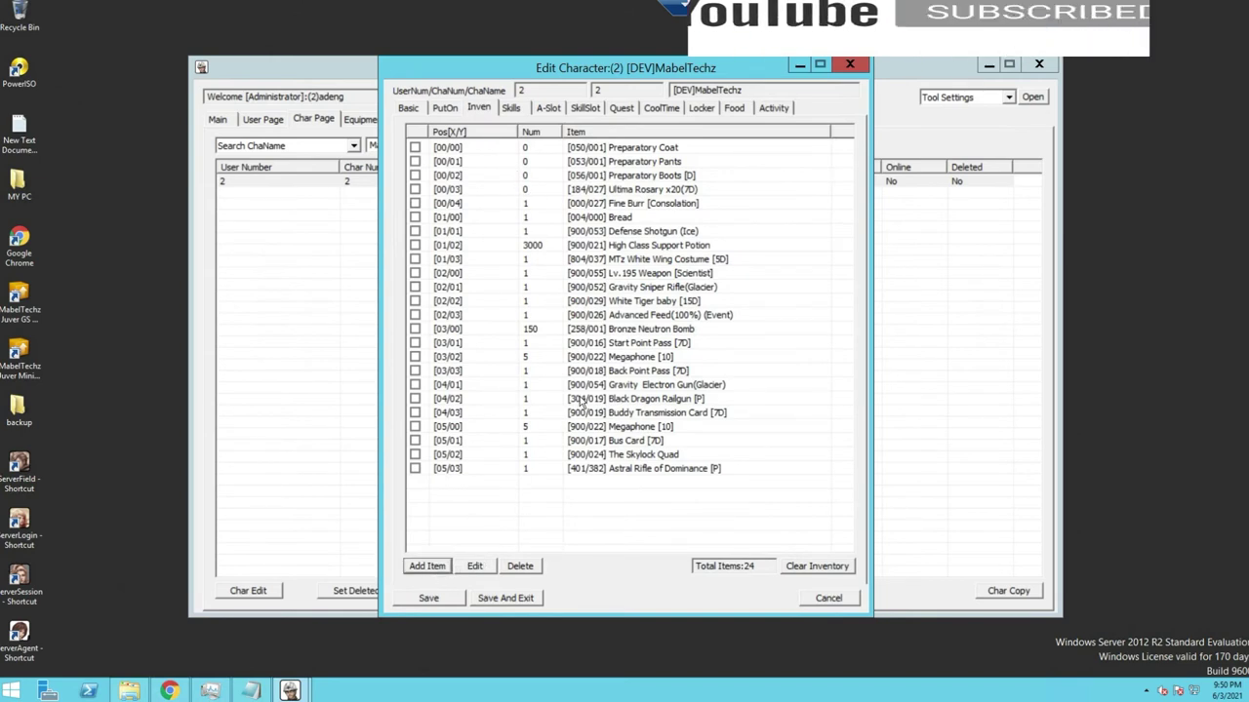
double_click(644, 329)
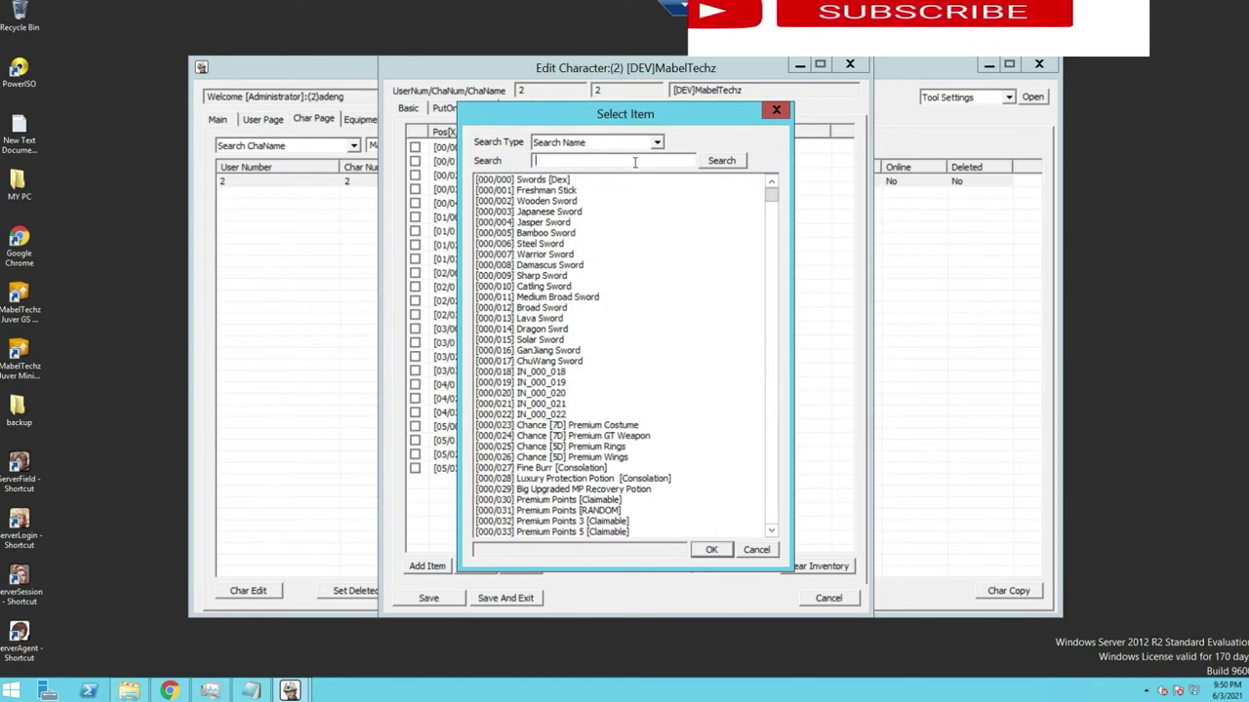
text(motor)
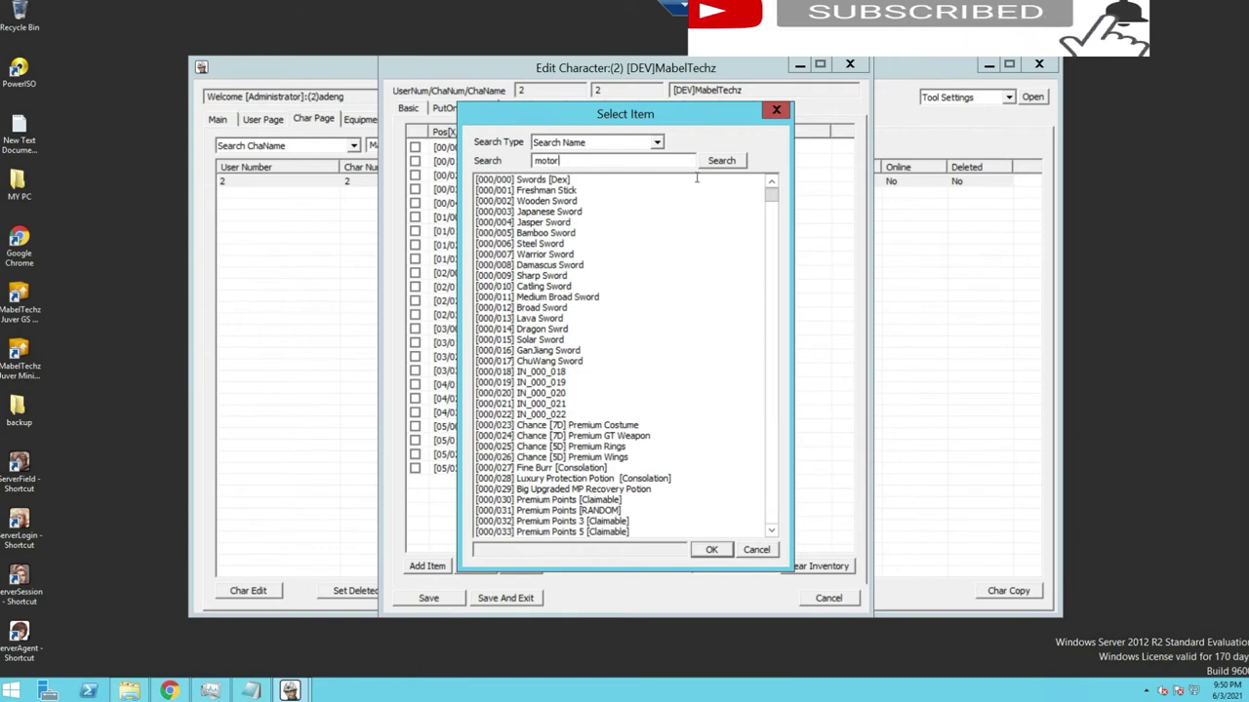
click(723, 161)
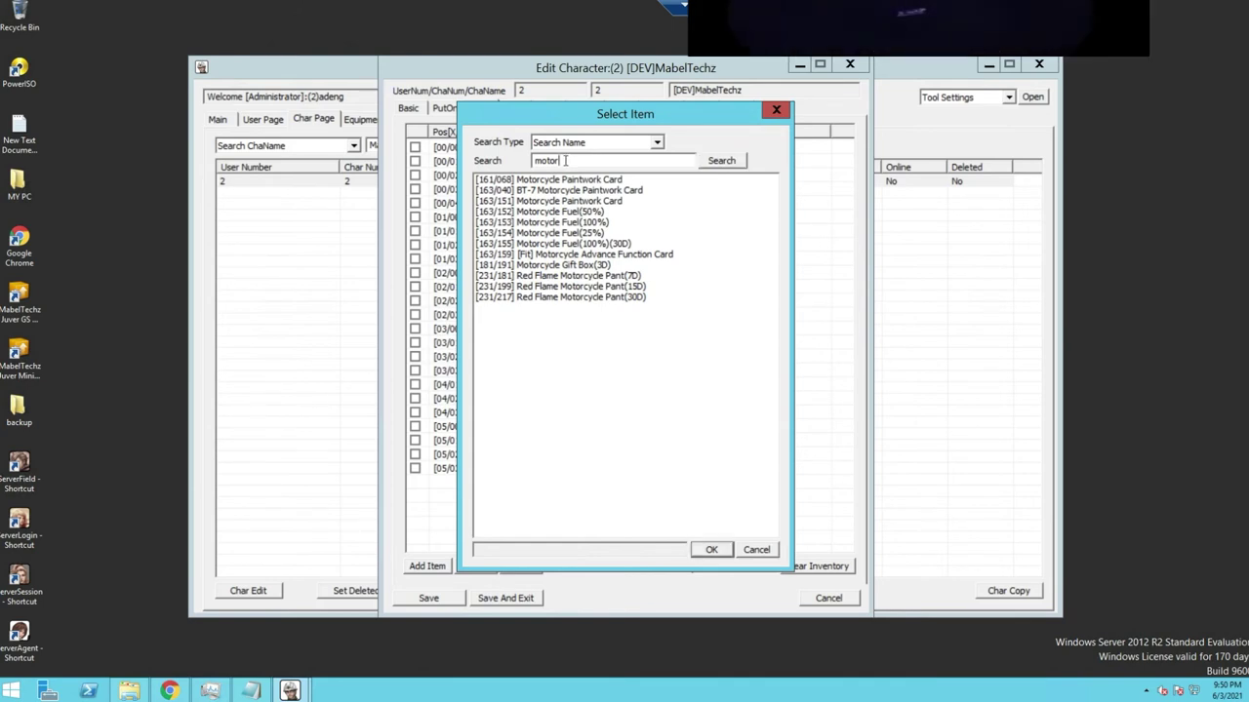
Step: Search the item list for "wings" and look through the matching items
drag(564, 161, 521, 166)
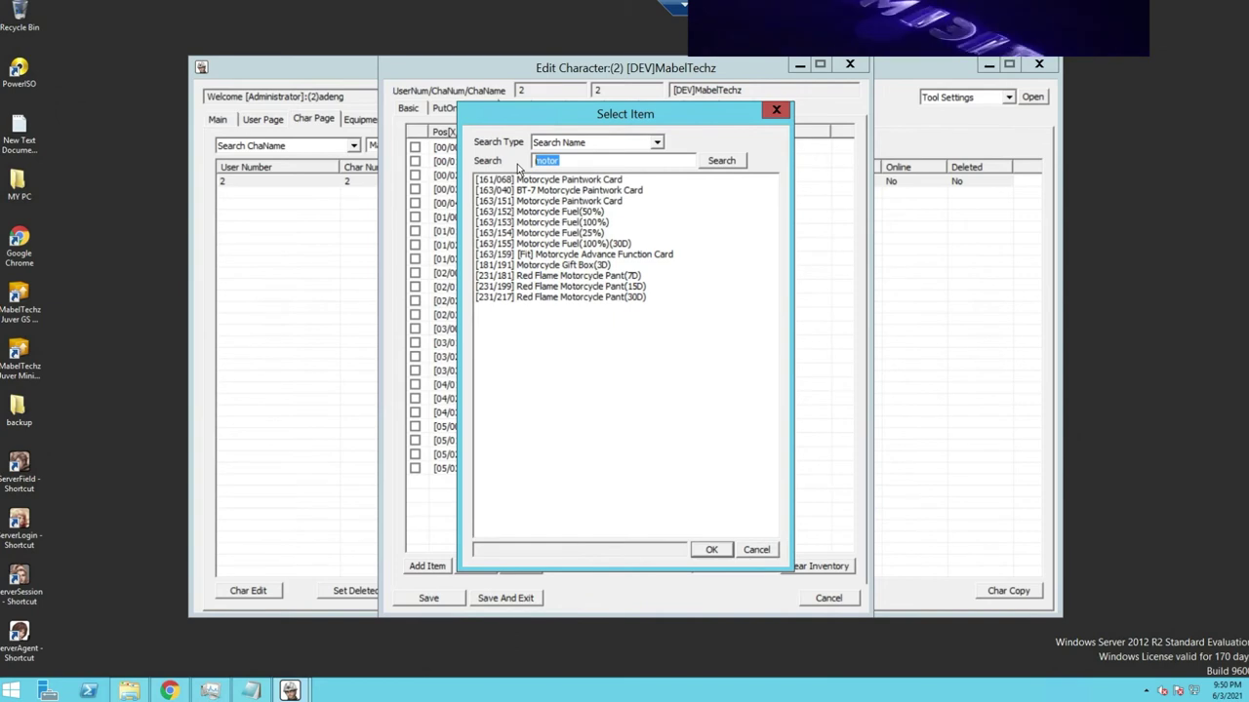
text(wings)
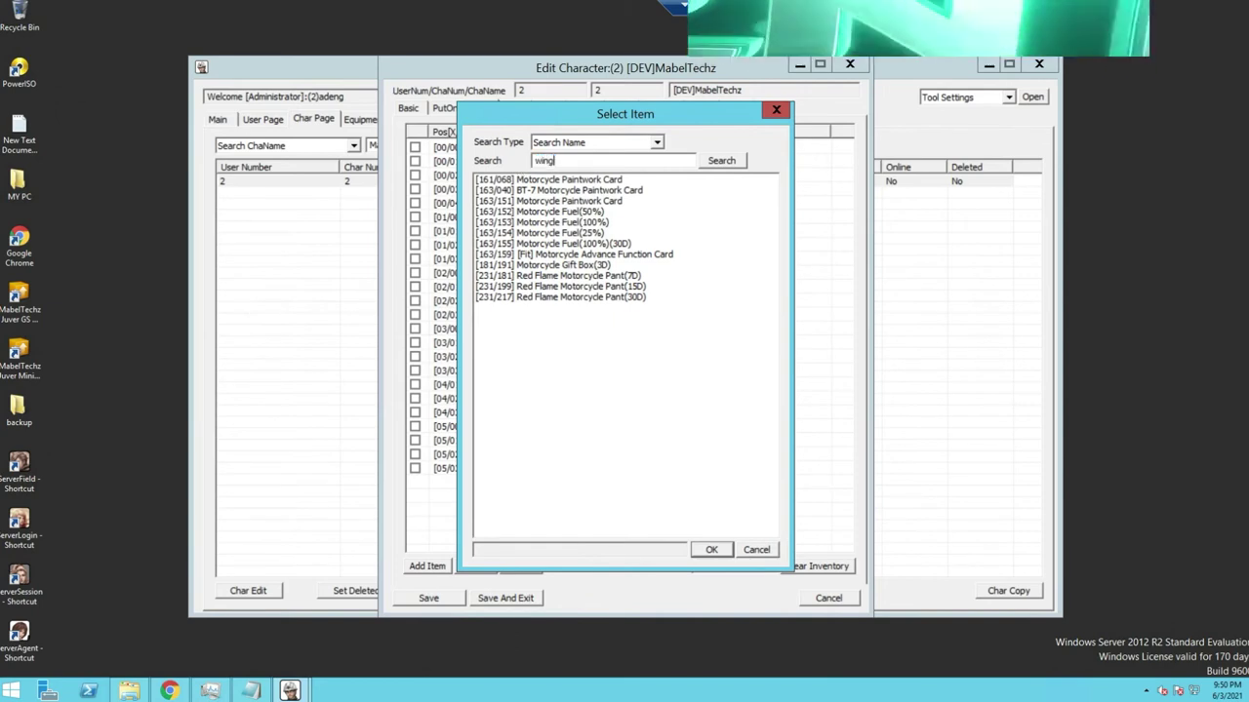
click(719, 162)
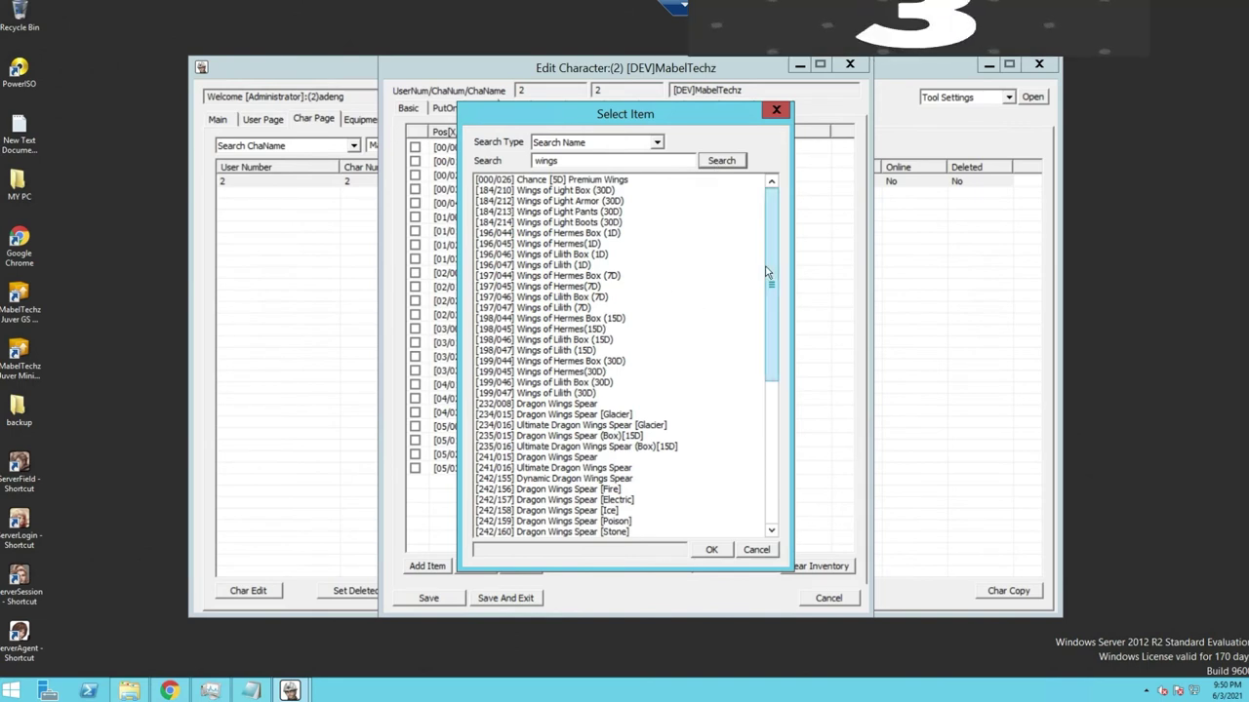
drag(766, 279, 772, 340)
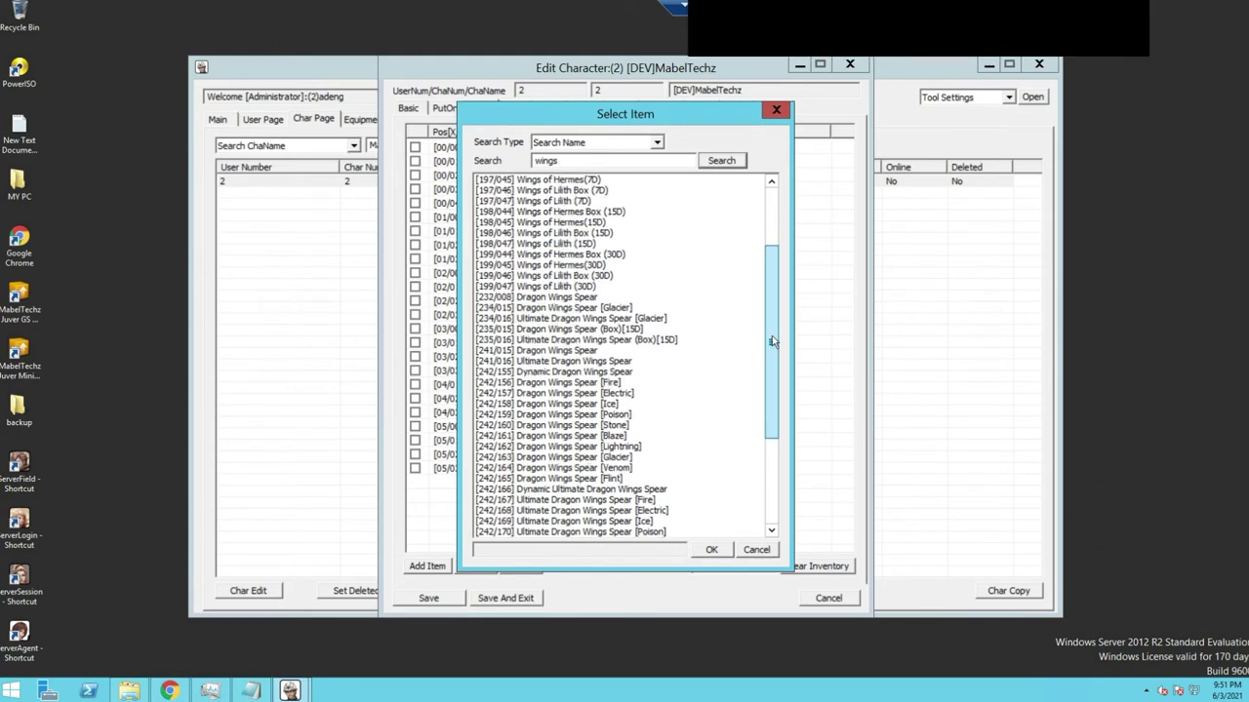
drag(771, 342, 770, 337)
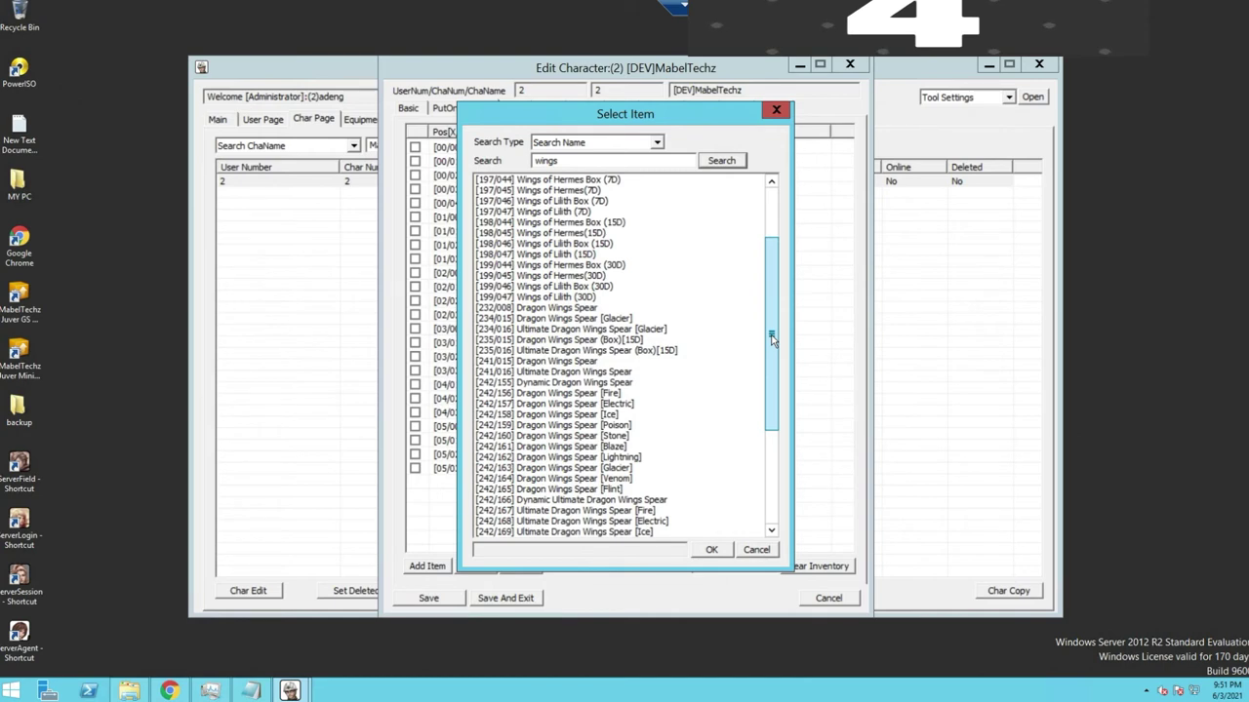
drag(770, 329, 778, 264)
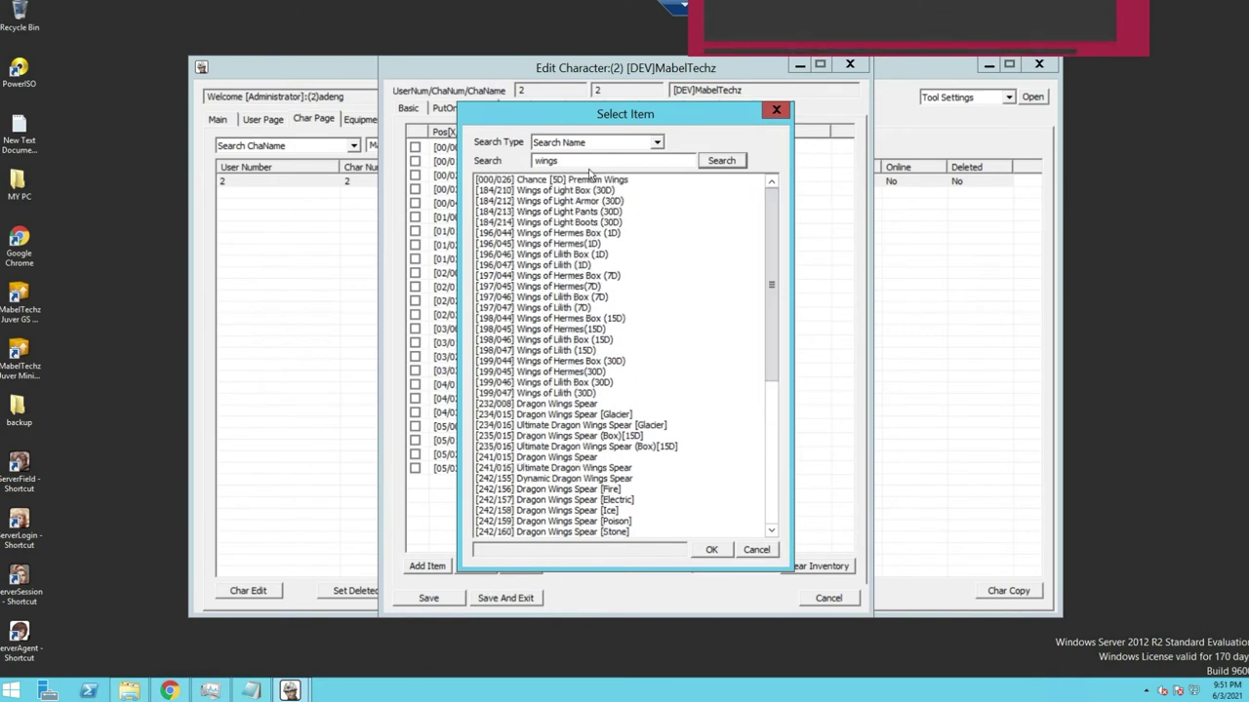
Step: Search the item list for "MTz" and add one MTz Ticket to the inventory, saving the inserted item with its default settings
double_click(518, 162)
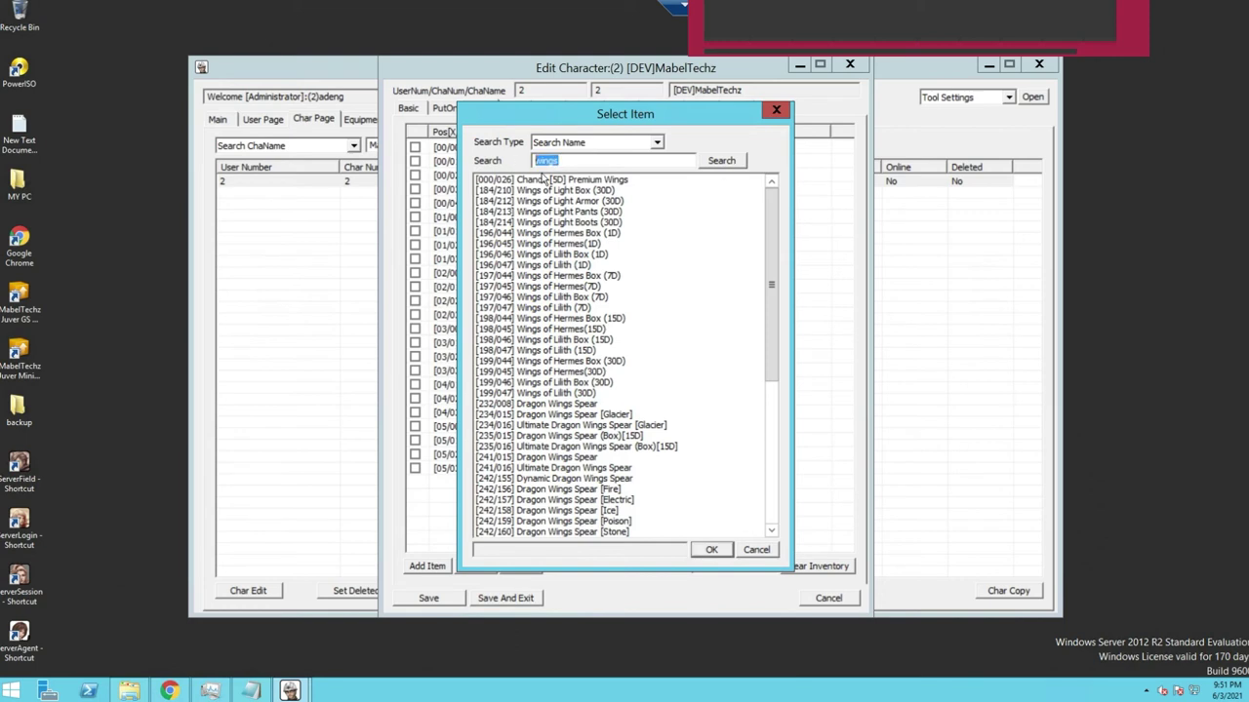
text(MTz)
click(713, 163)
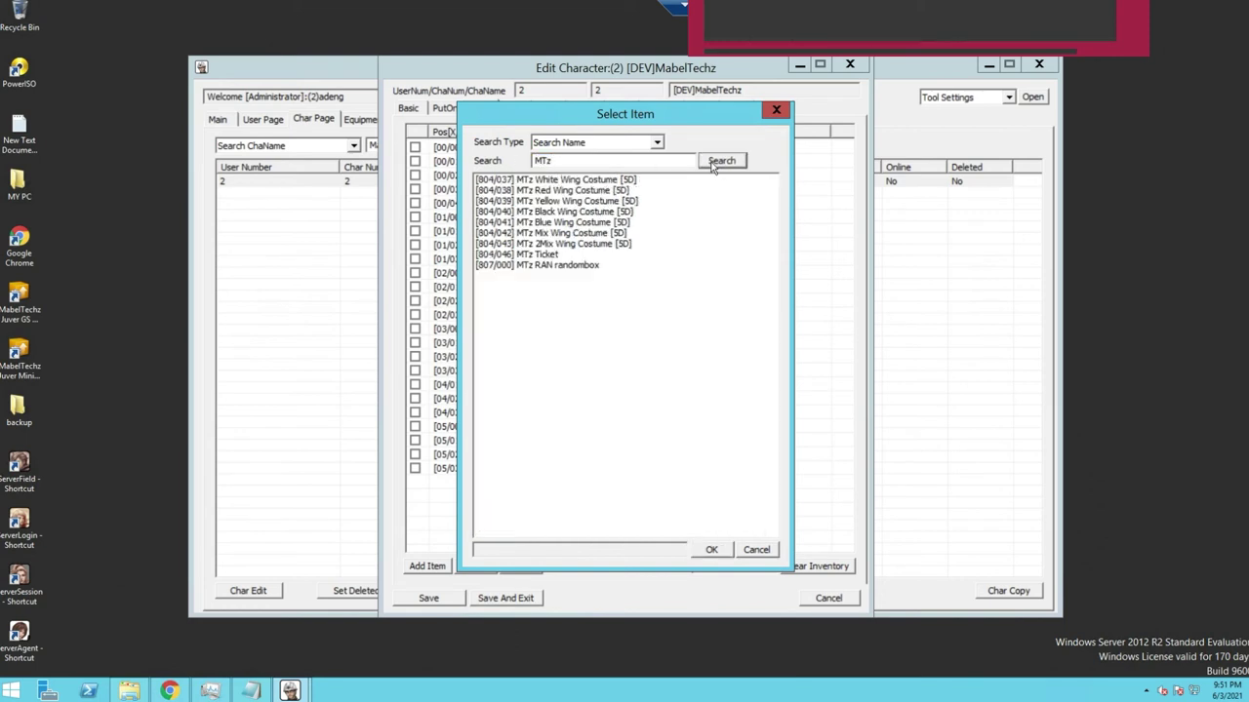
click(546, 265)
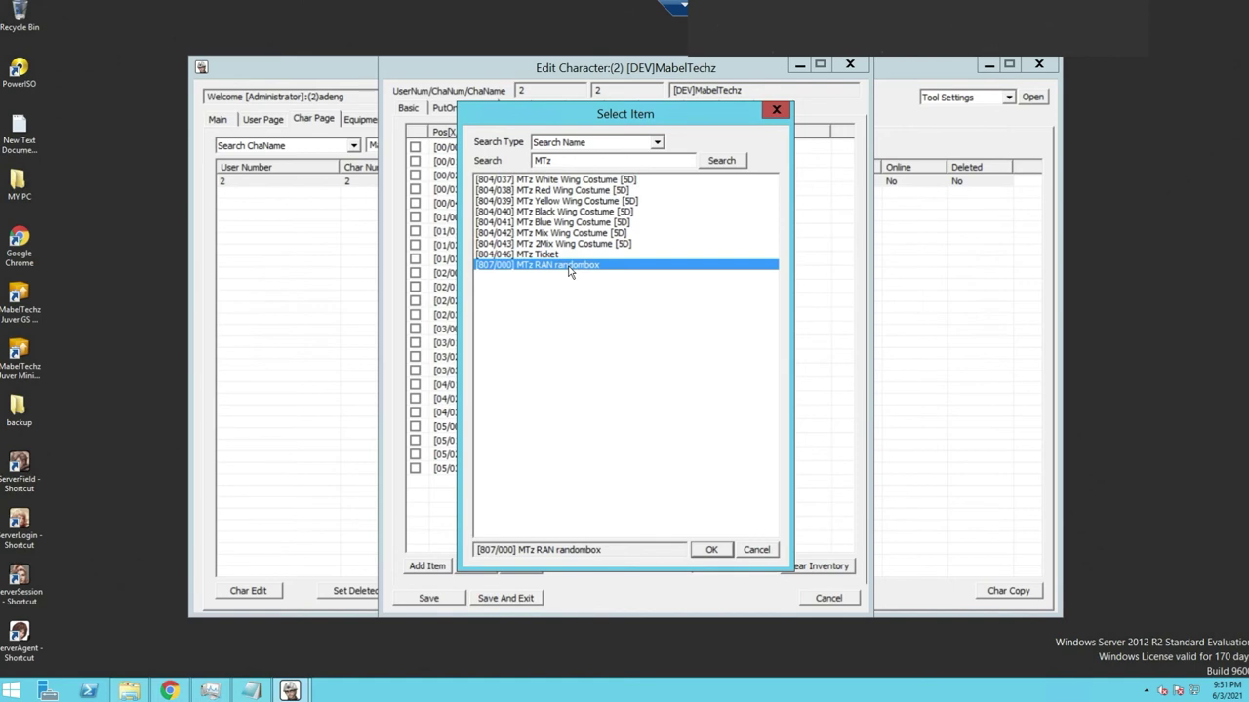
click(543, 255)
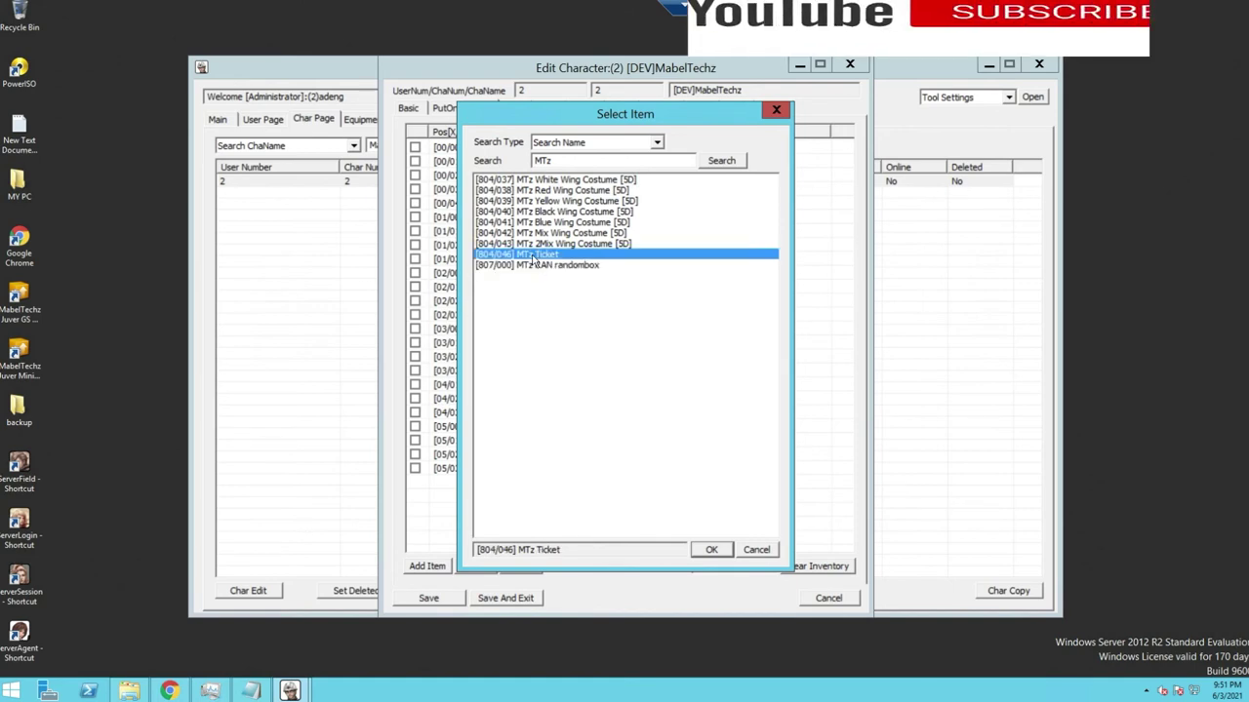
click(710, 550)
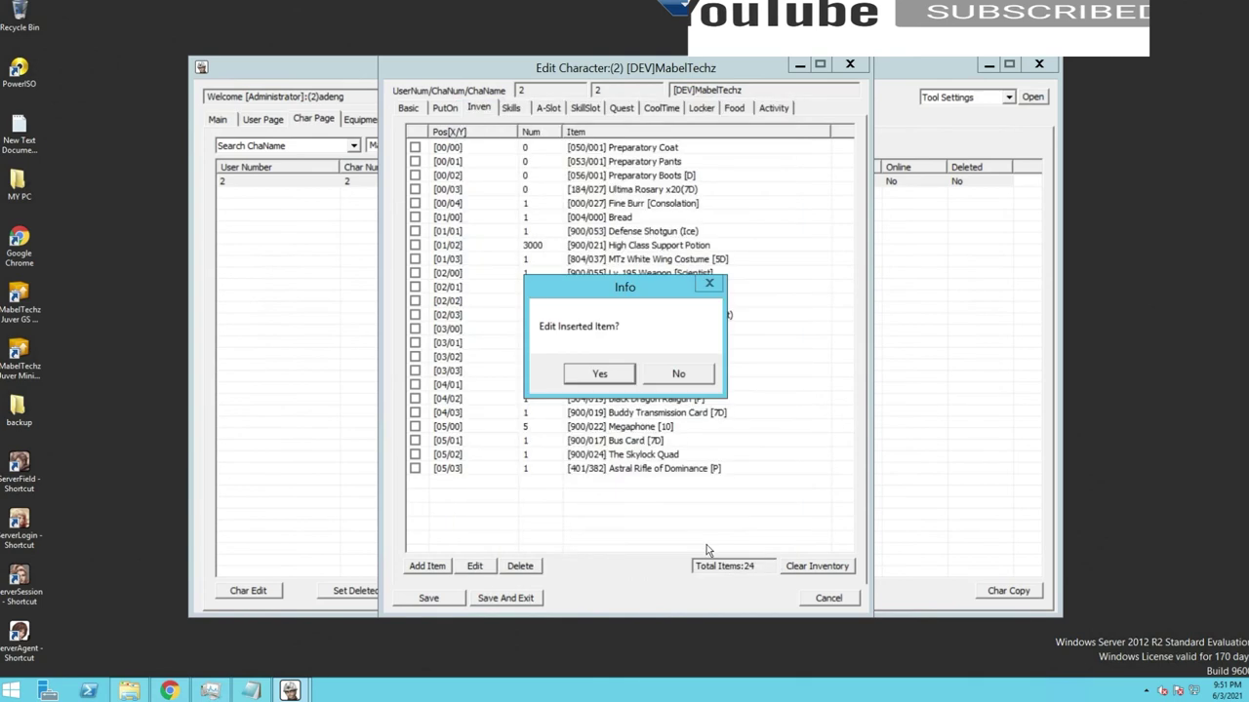
click(601, 375)
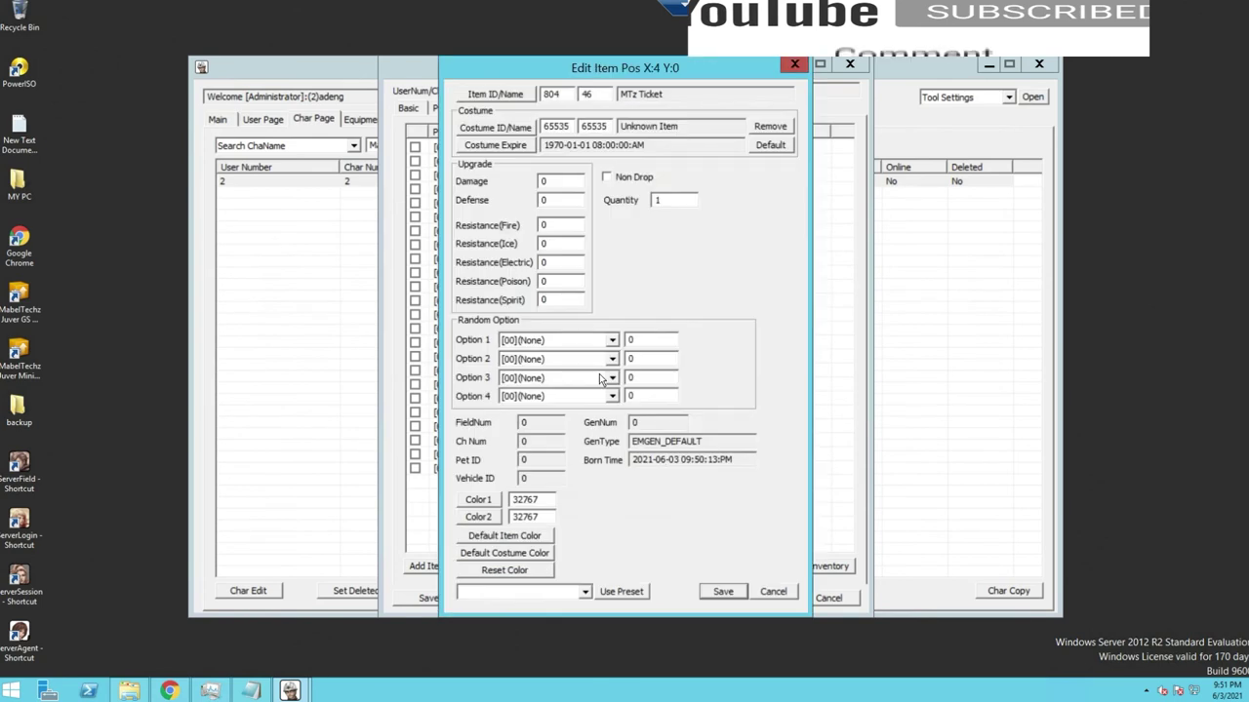
click(722, 592)
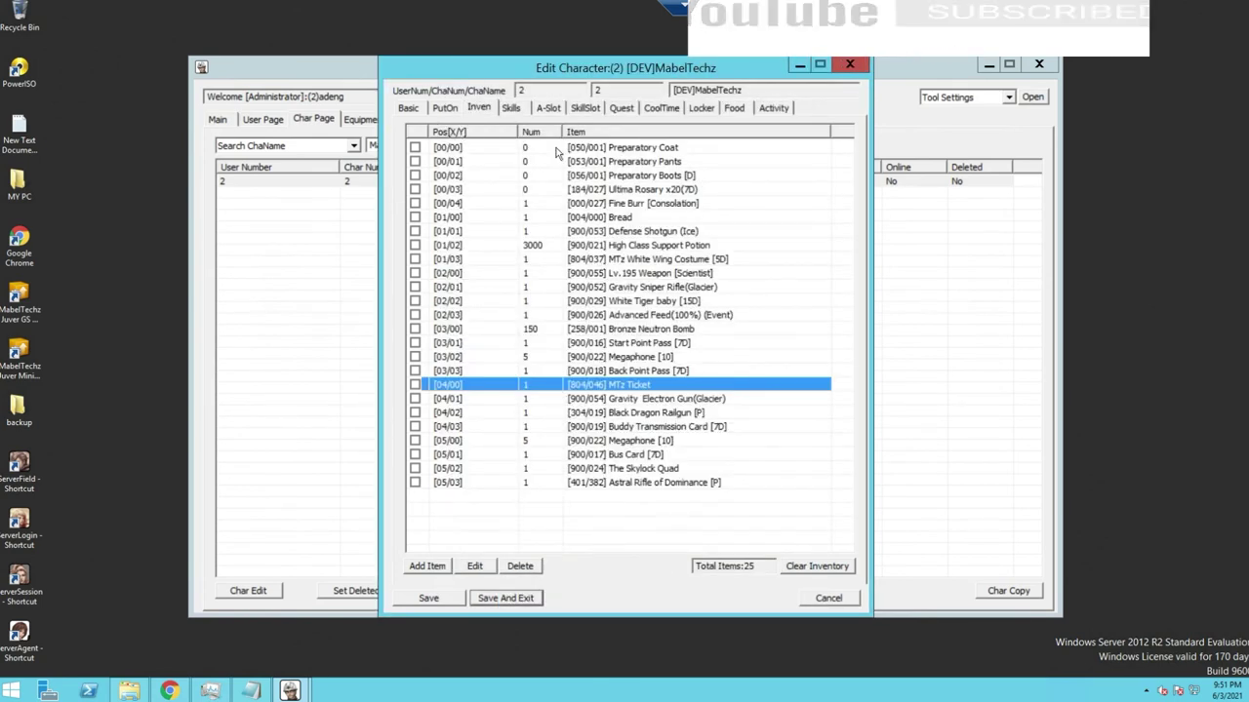
Step: Search the item list for "MTz" and add the MTz Mix Wing Costume [5D] to the inventory, saving it with its default settings
click(434, 568)
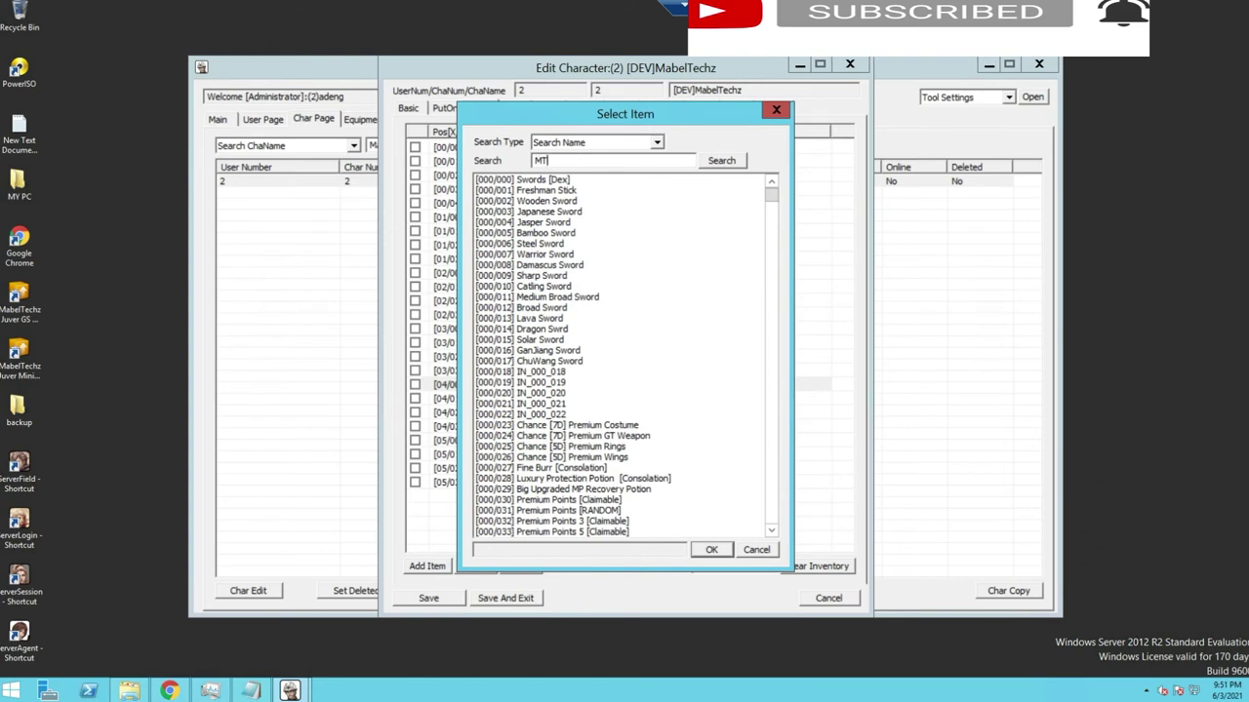
click(720, 161)
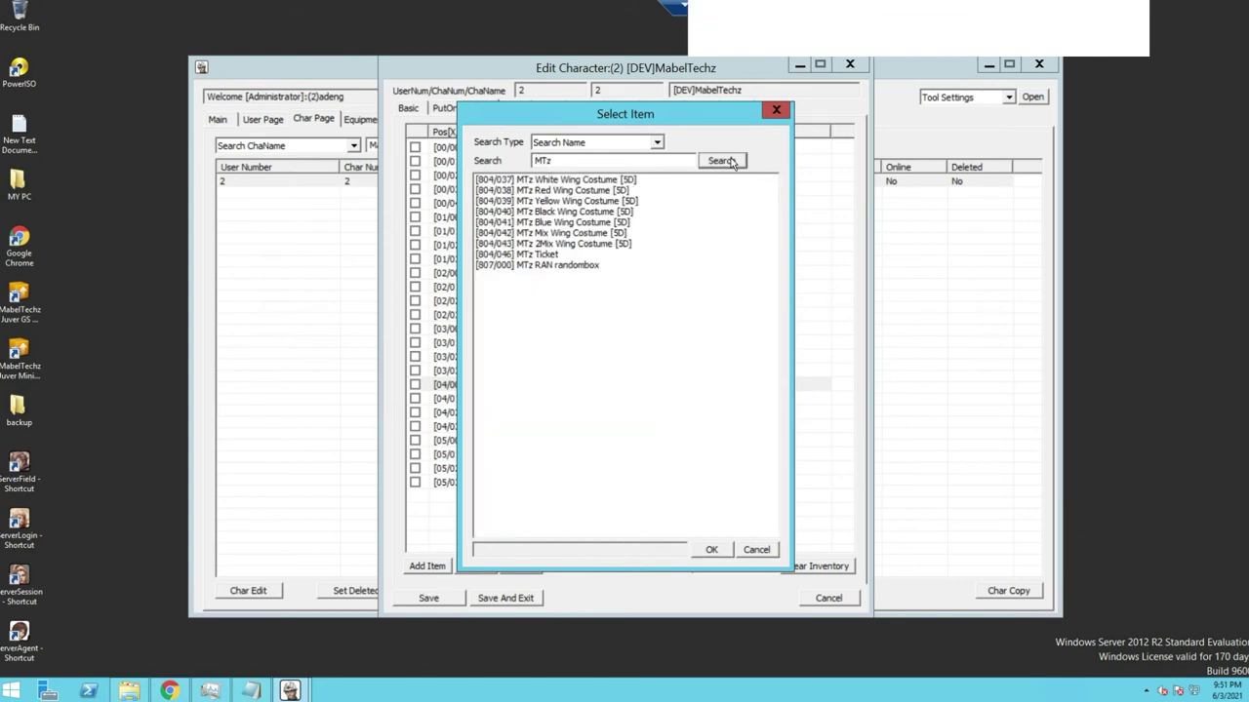
click(559, 235)
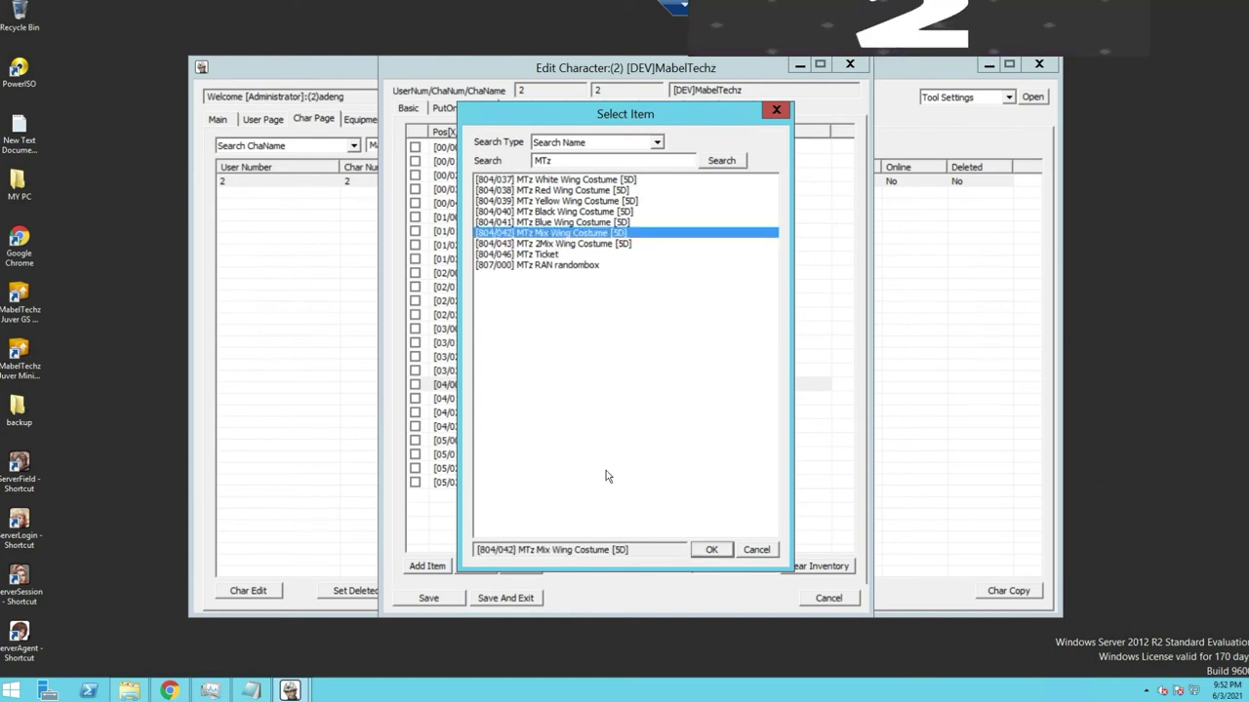
click(711, 551)
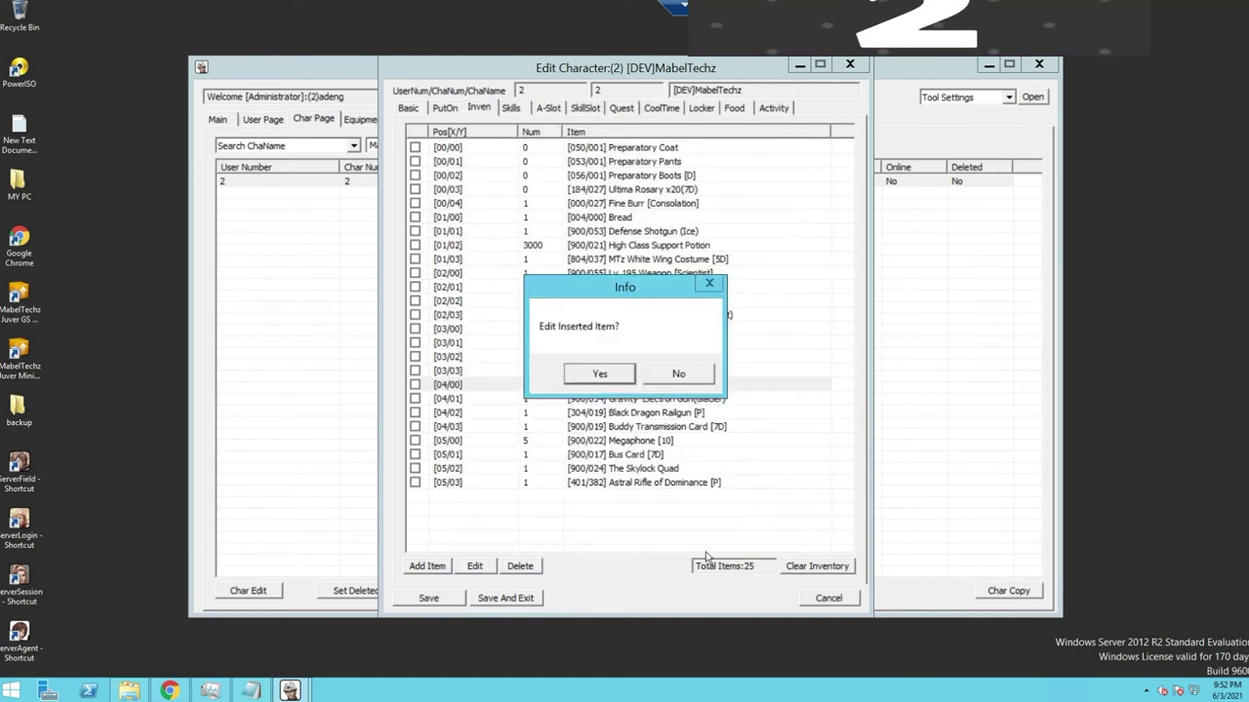
click(599, 375)
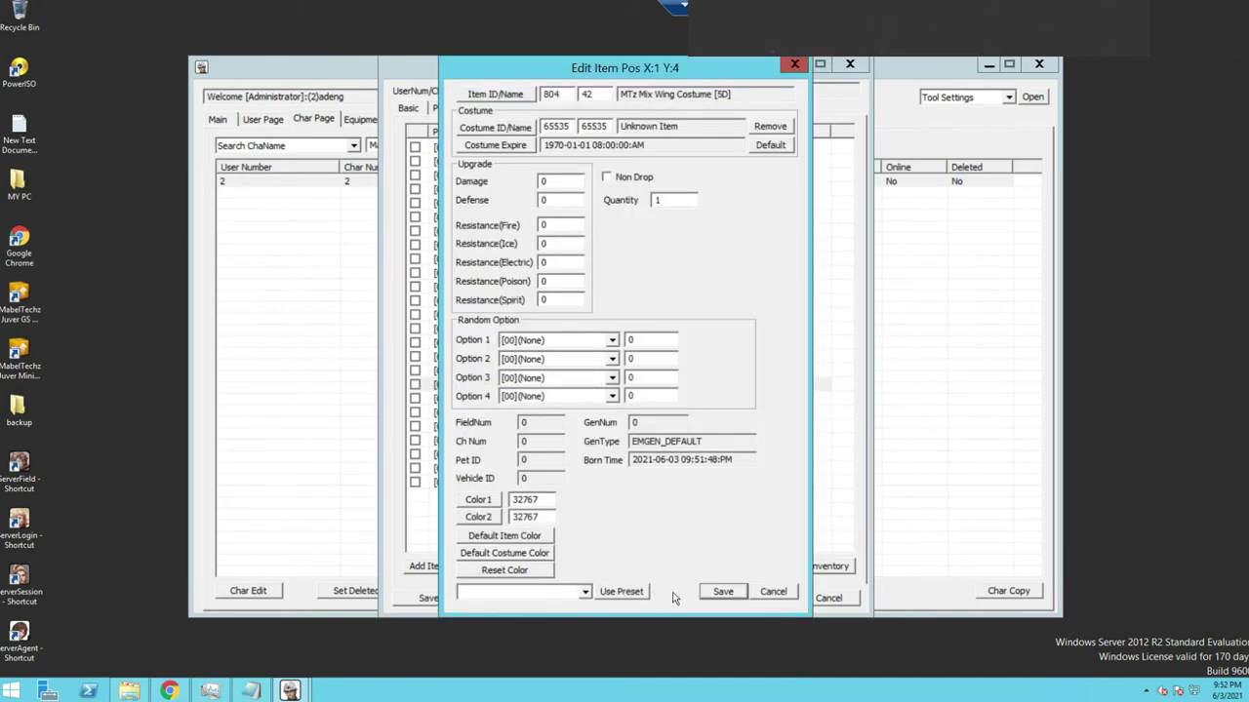
click(721, 592)
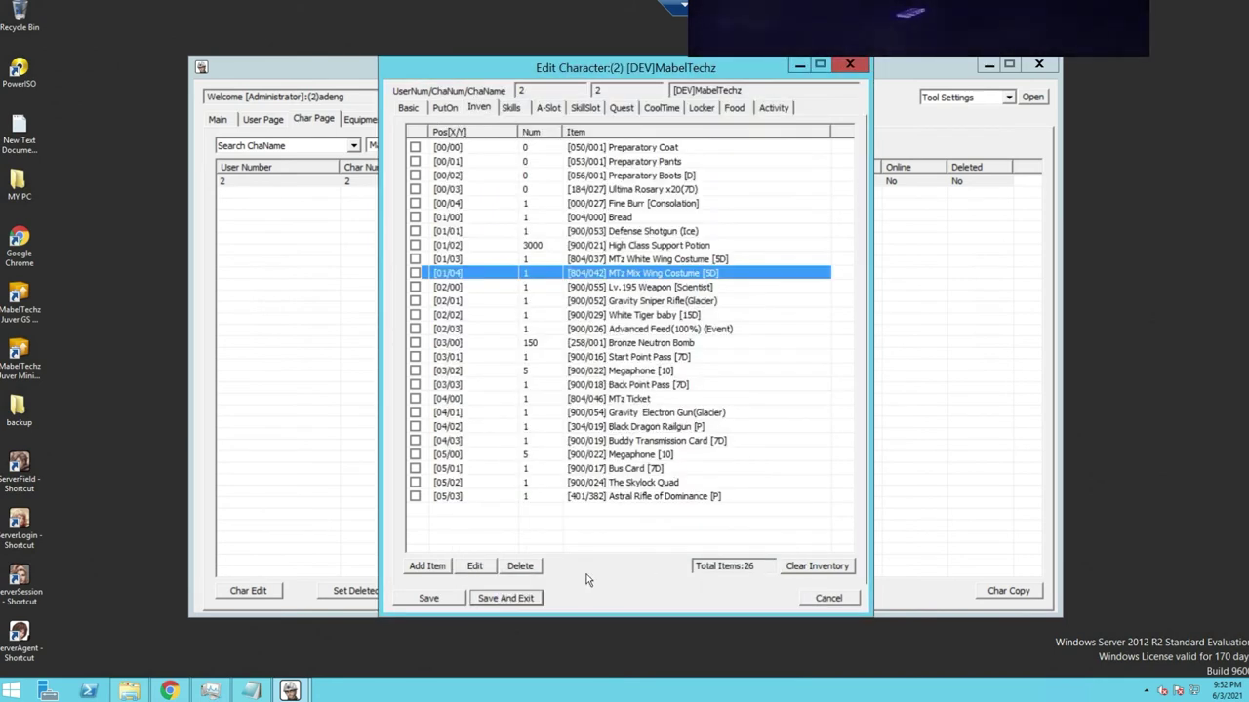
Step: Save the character's inventory changes, leave the character editor and exit GMTool
click(524, 599)
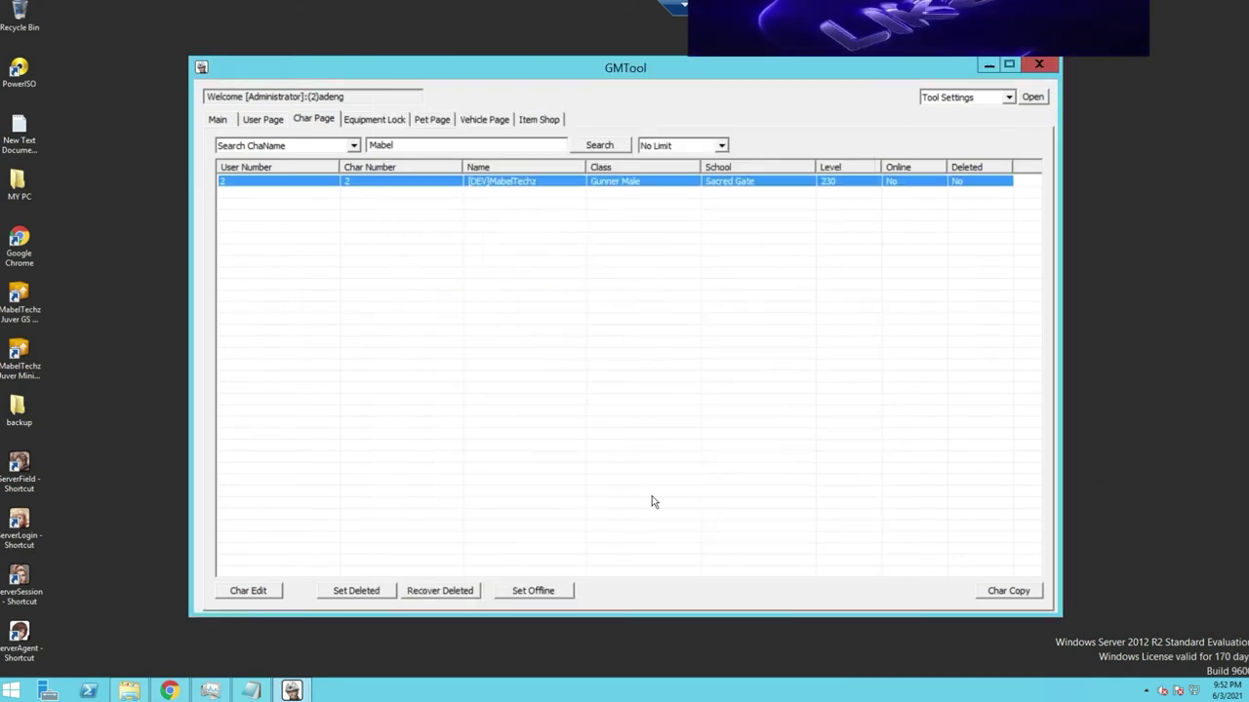
click(1040, 67)
click(599, 373)
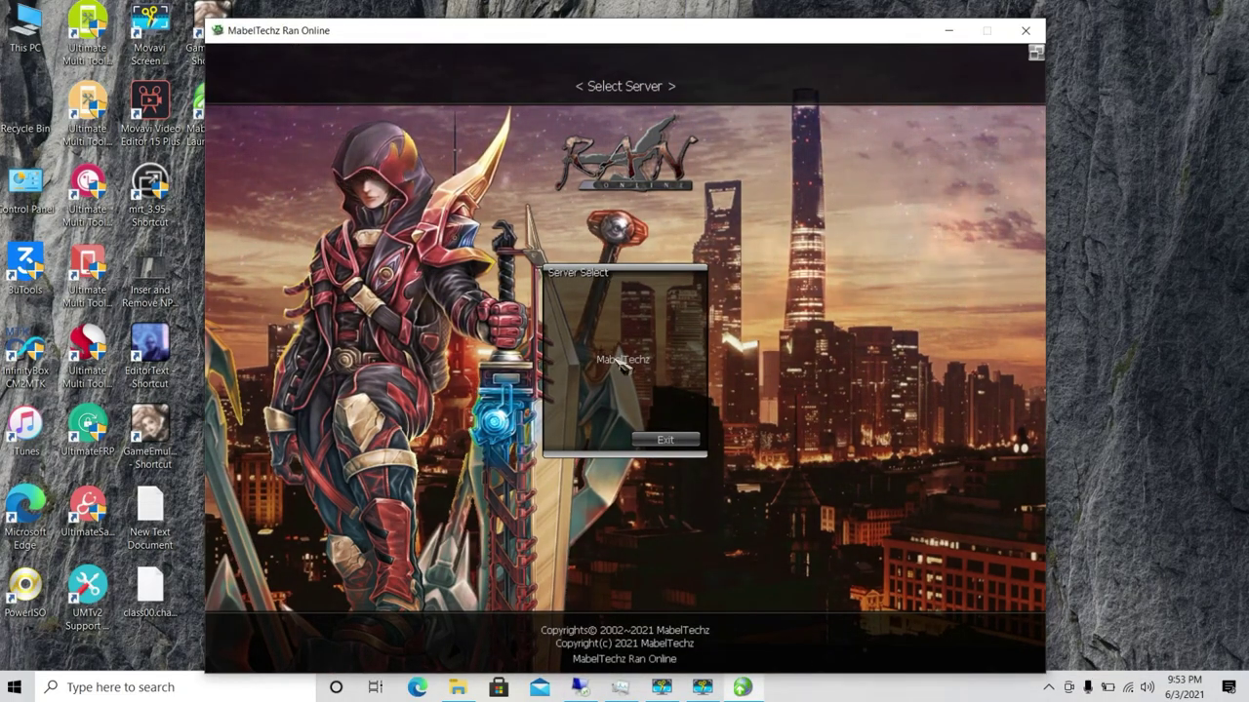
Step: In the Ran Online game client, choose the MabelTechz server, log in with the account's user ID and password, and start with the MabelTechz character
click(623, 359)
double_click(790, 361)
text(adeng)
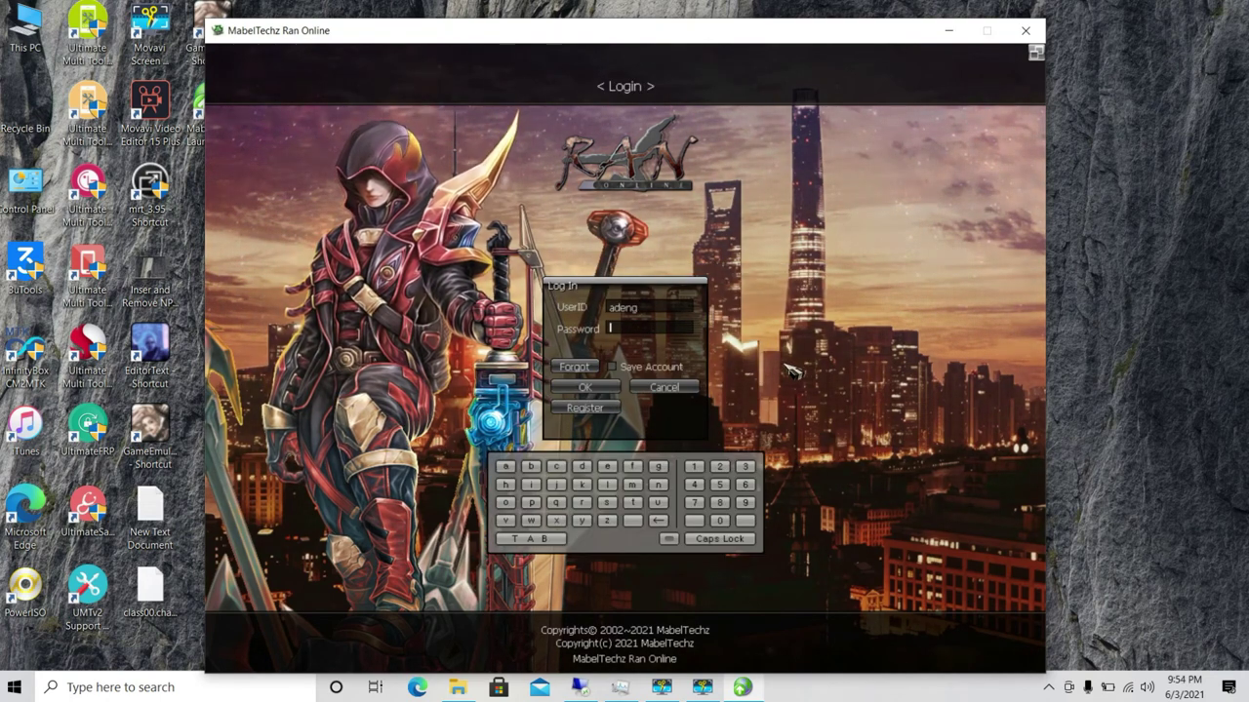
key(Tab)
text(******)
key(Return)
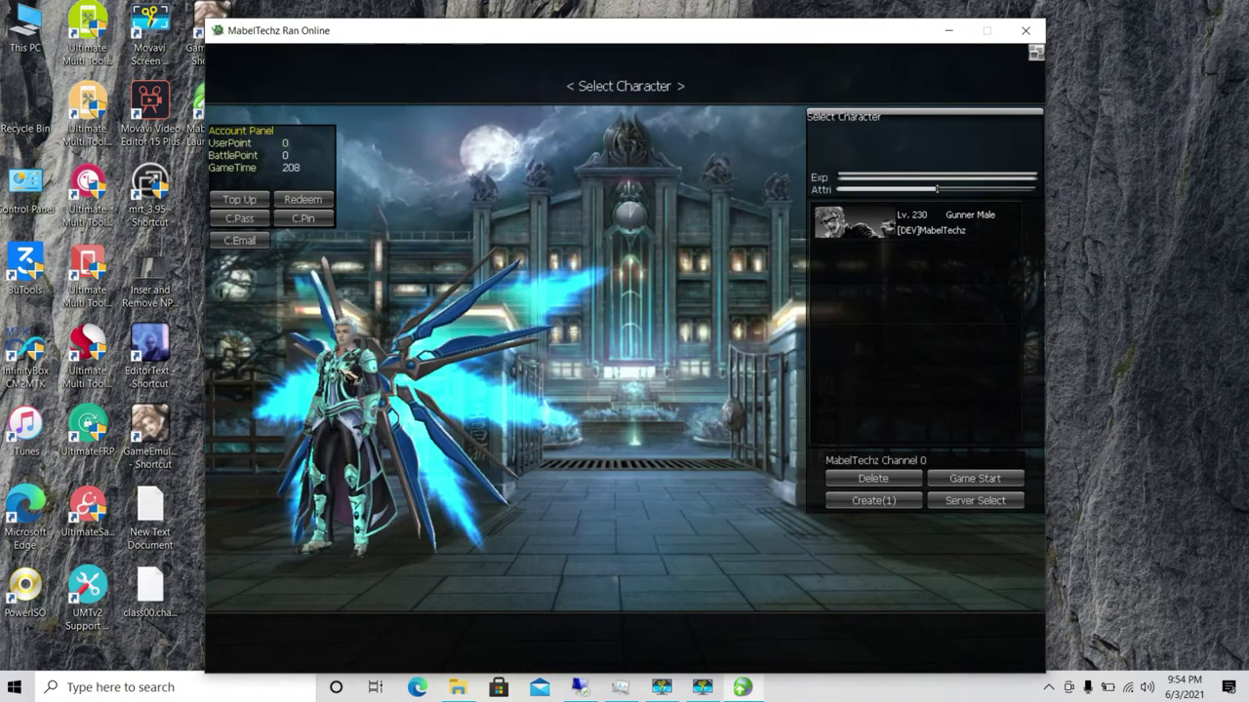
key(Return)
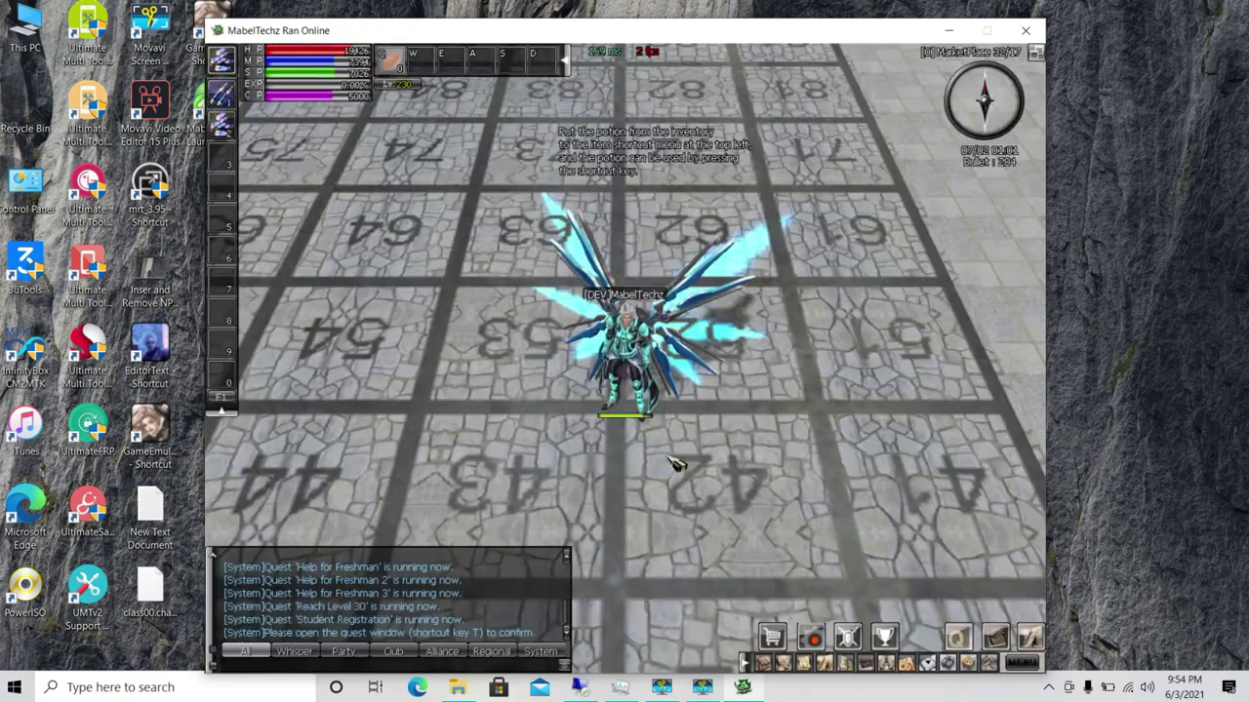
Step: Open the character's inventory, inspect the character with its current wings, and unequip those wings
key(i)
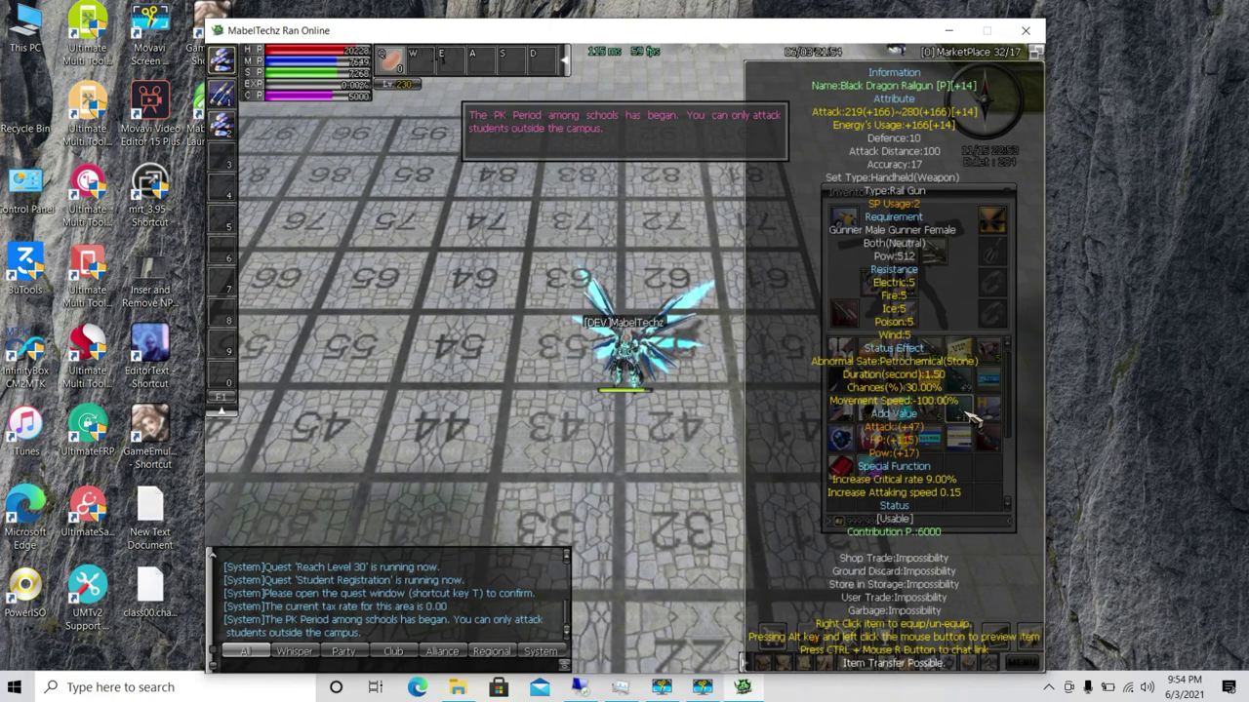
scroll(693, 417, up, 5)
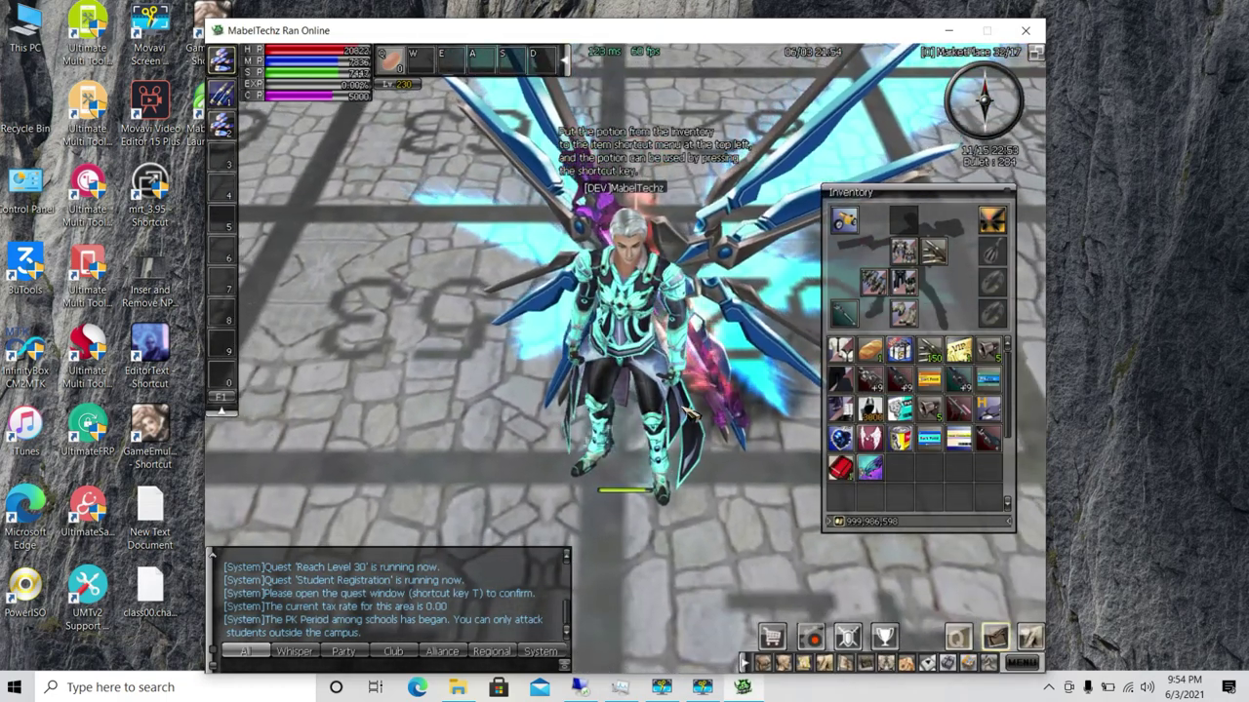
scroll(543, 359, down, 5)
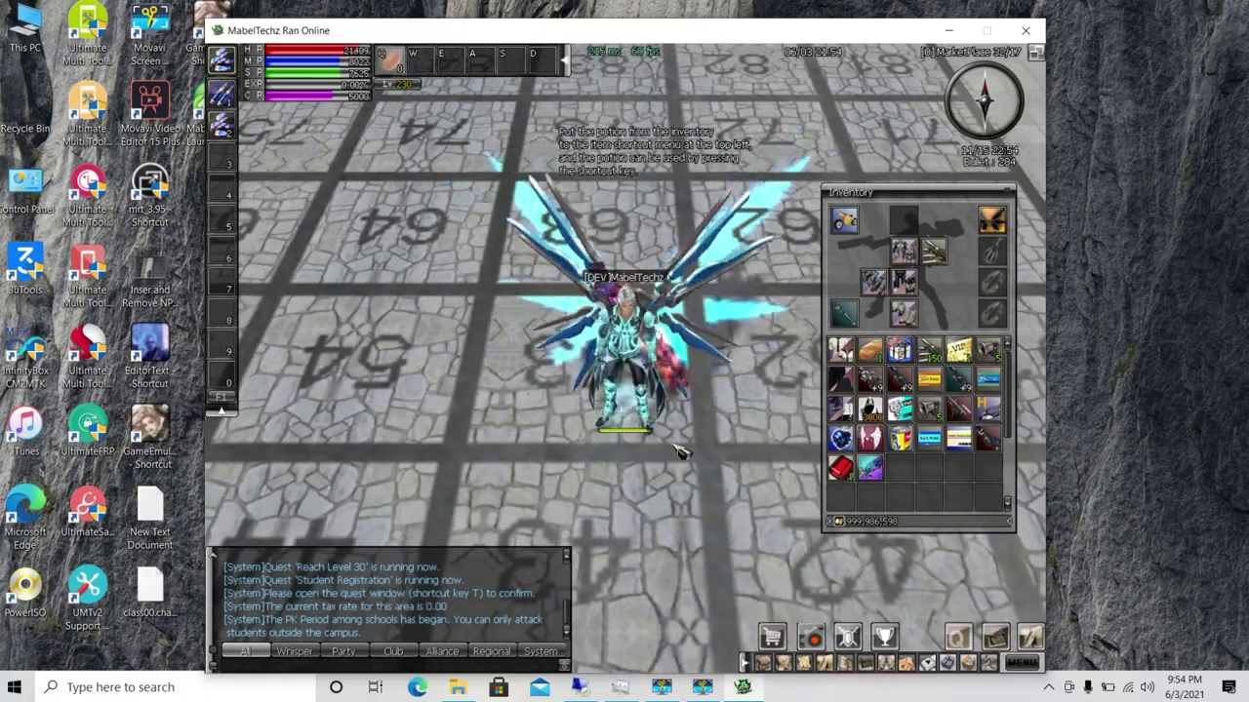
scroll(663, 444, up, 5)
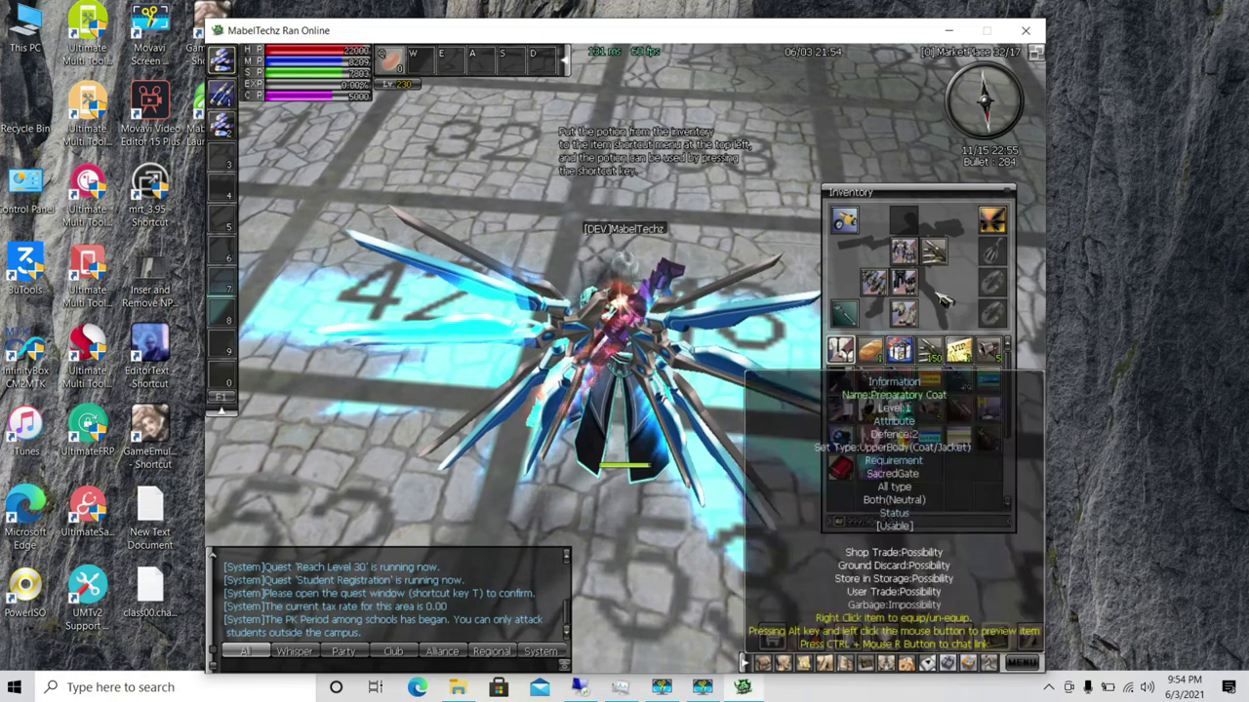
right_click(897, 478)
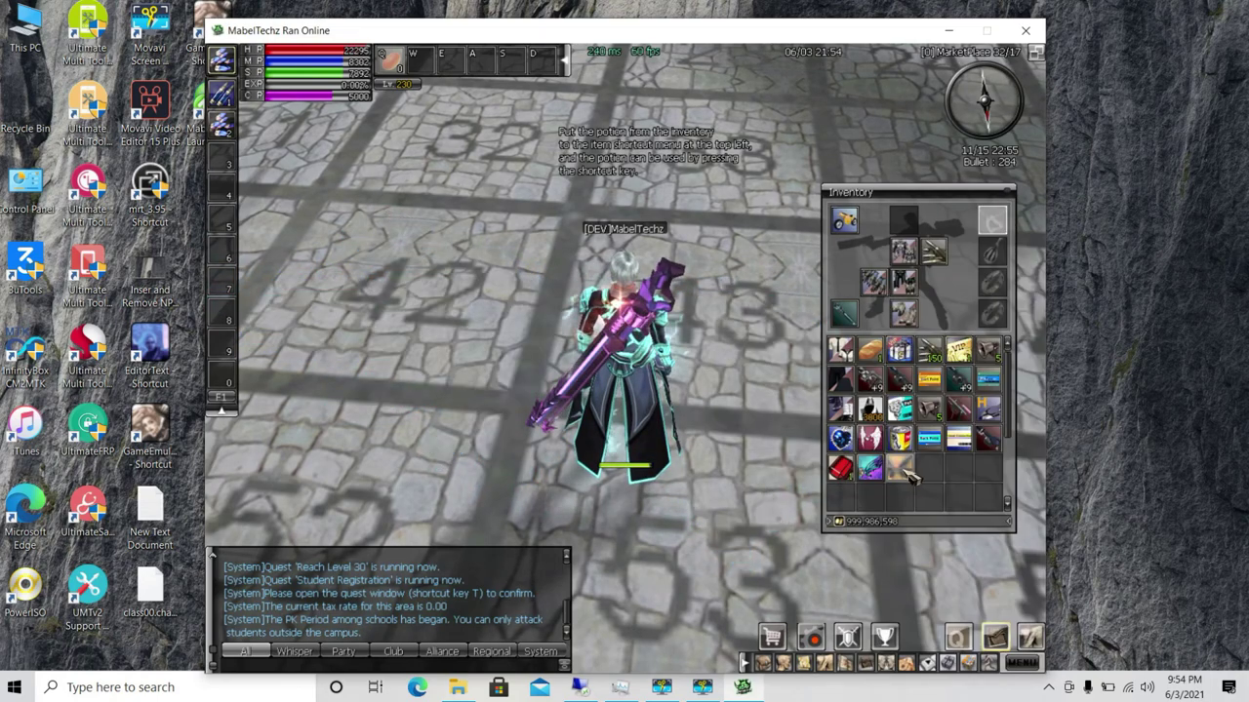
Step: Equip the MTz Mix Wing Costume [5D] from the inventory and inspect the character from behind
scroll(751, 488, up, 3)
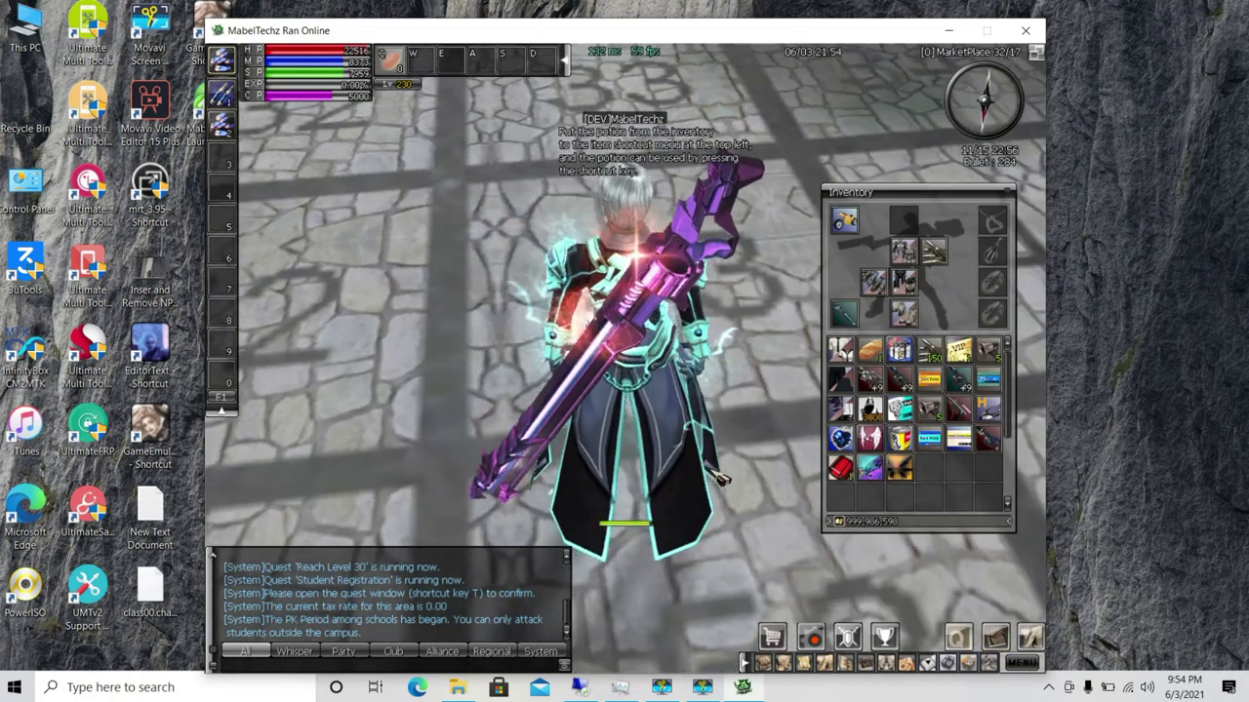
scroll(722, 478, up, 2)
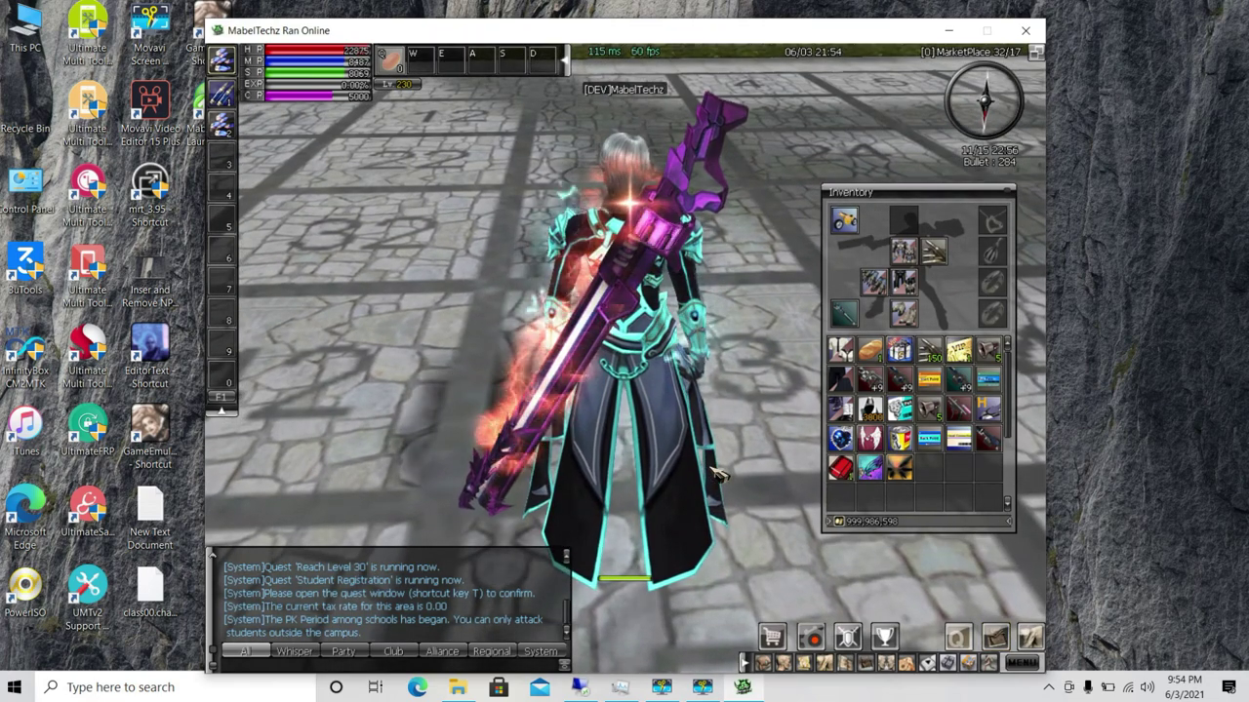
scroll(717, 475, down, 4)
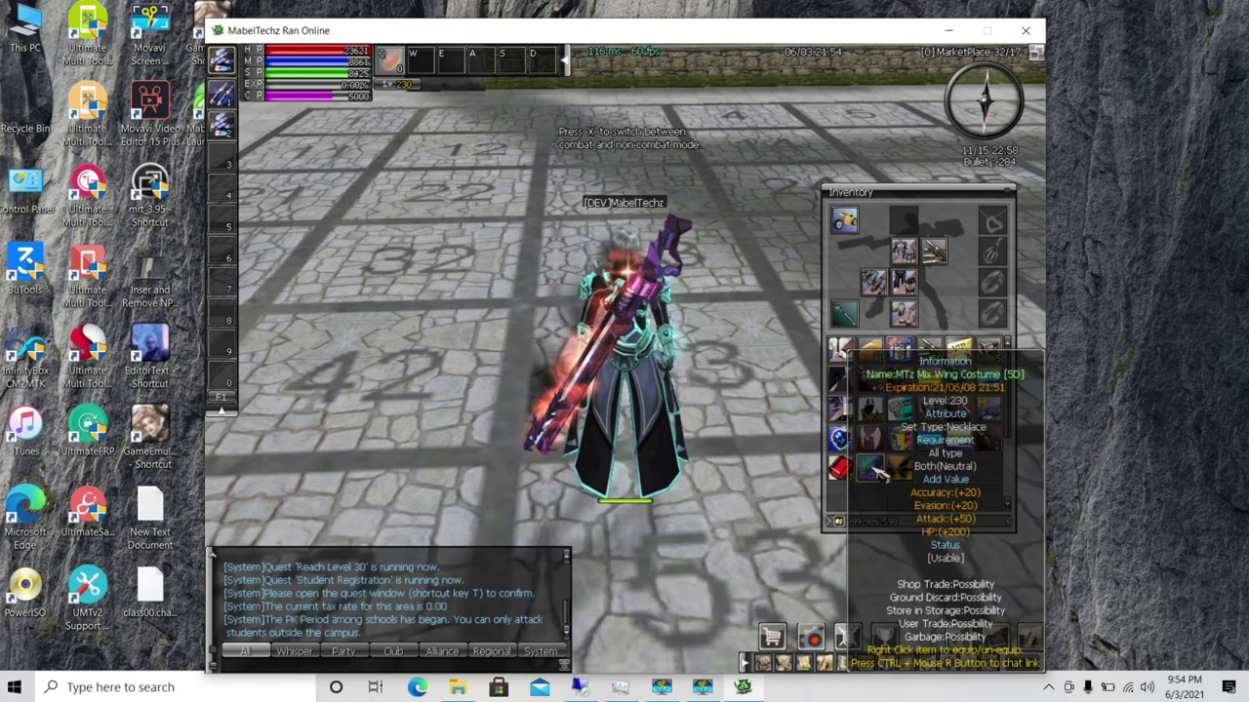
scroll(701, 439, down, 3)
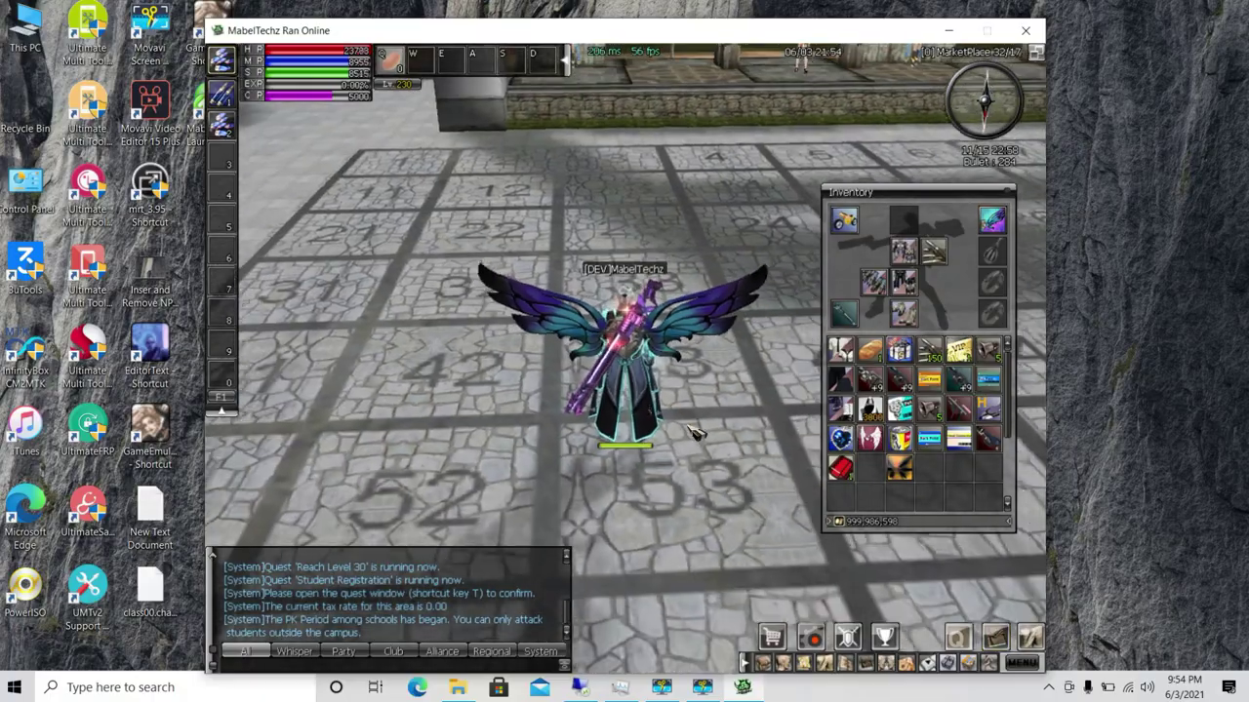